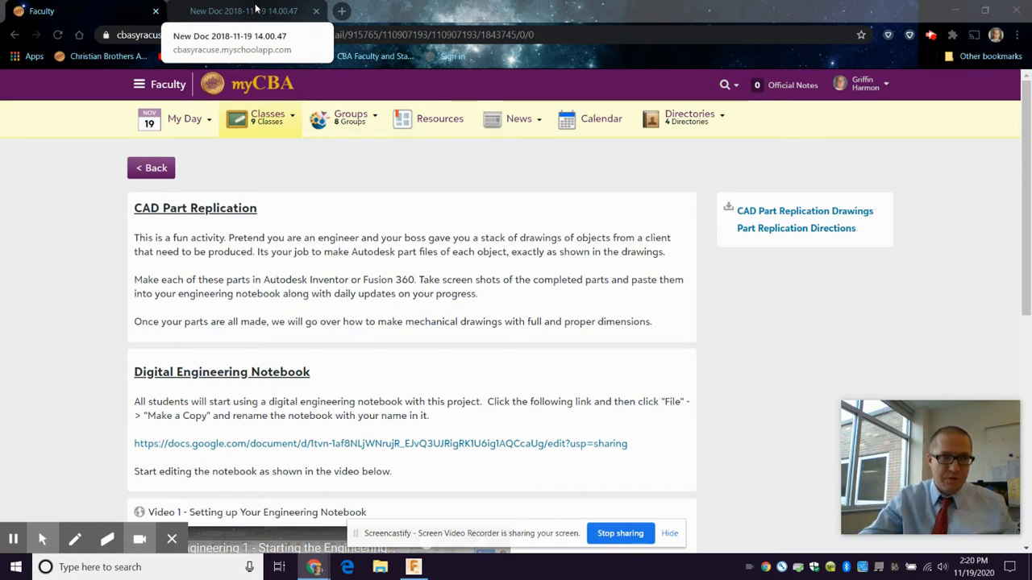
# Examine the angled-lug bracket drawing in the PDF, switch to Fusion 360 and expand the document settings to check the units
pyautogui.click(256, 8)
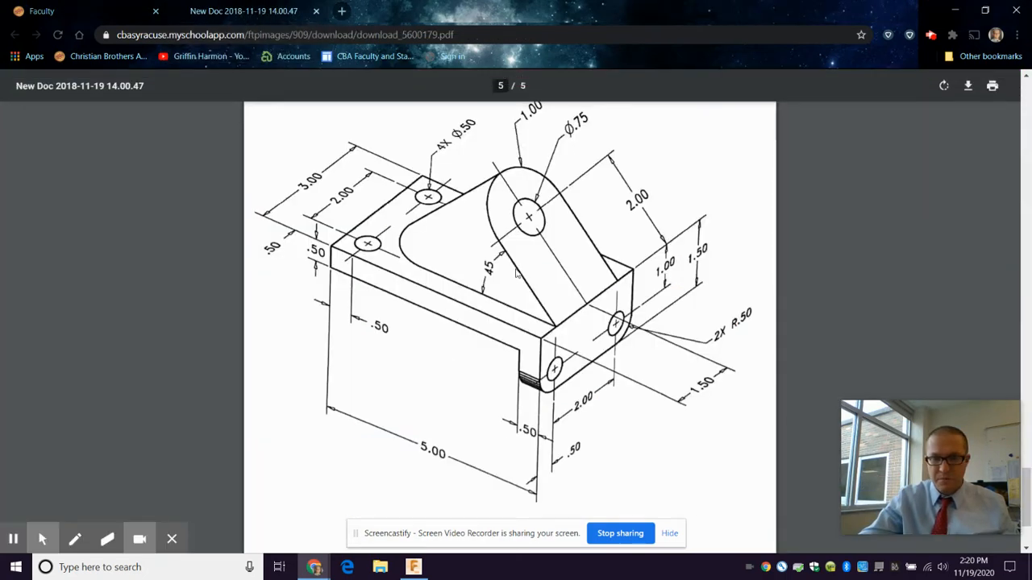
pyautogui.moveTo(413, 567)
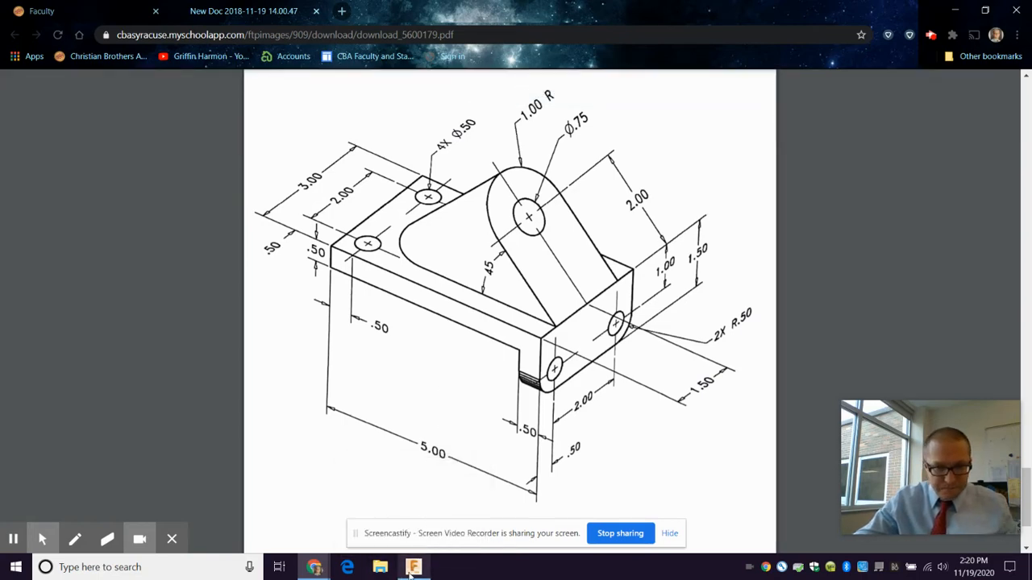
pyautogui.click(413, 567)
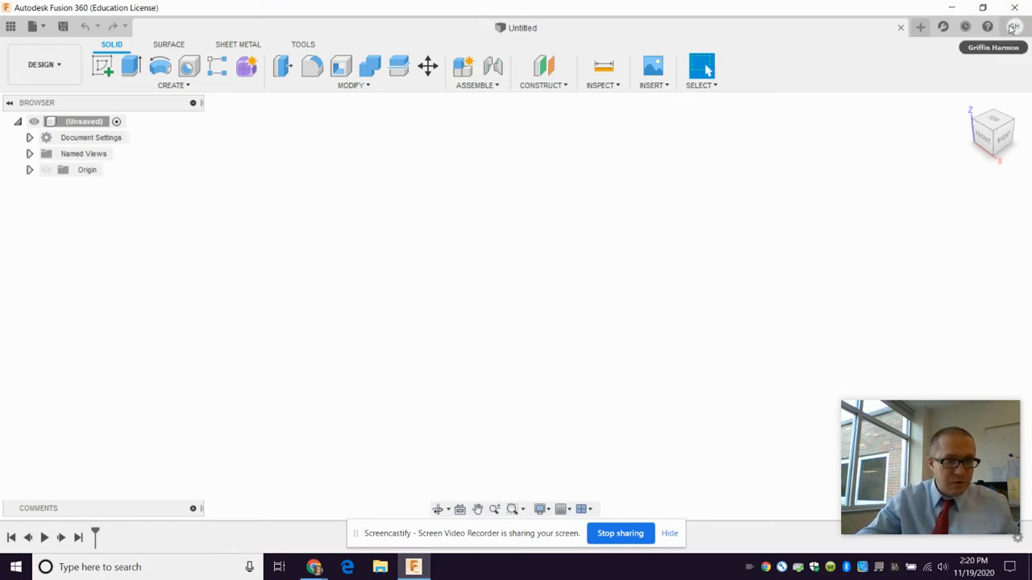
pyautogui.click(29, 138)
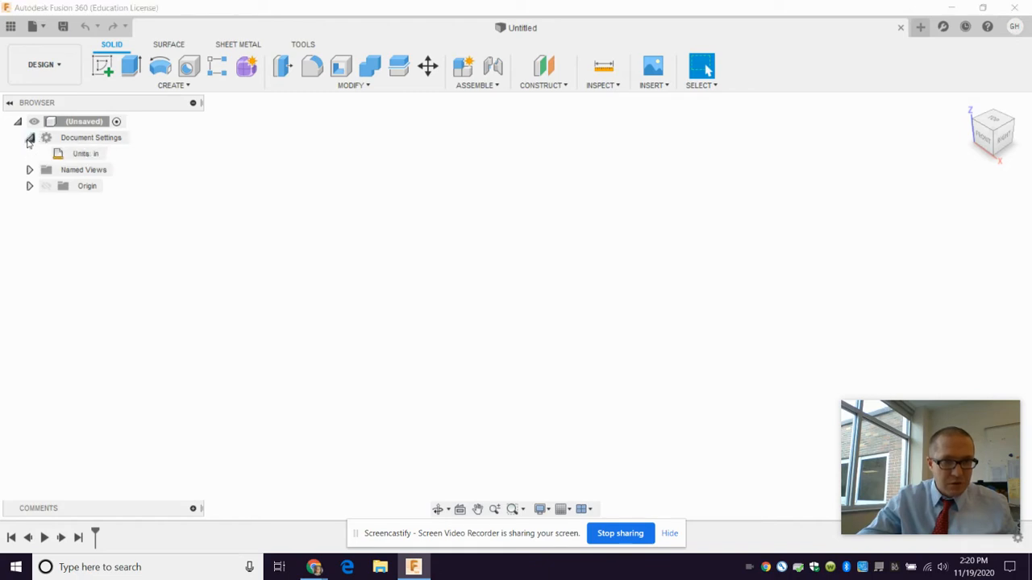
# Switch to Chrome, compare the dimension units across the other part drawings in the PDF, and return to Fusion 360
pyautogui.moveTo(313, 567)
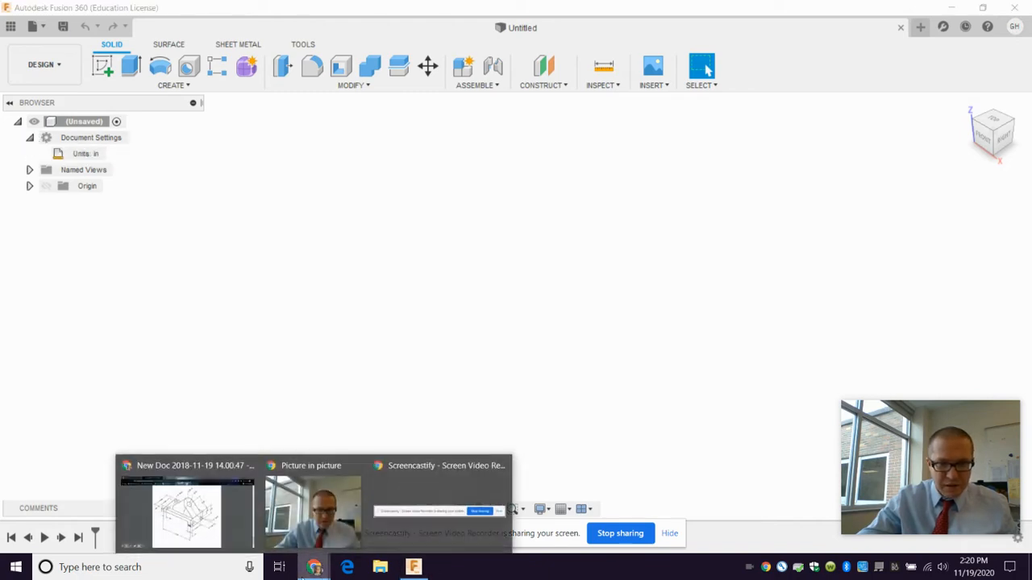
pyautogui.click(166, 520)
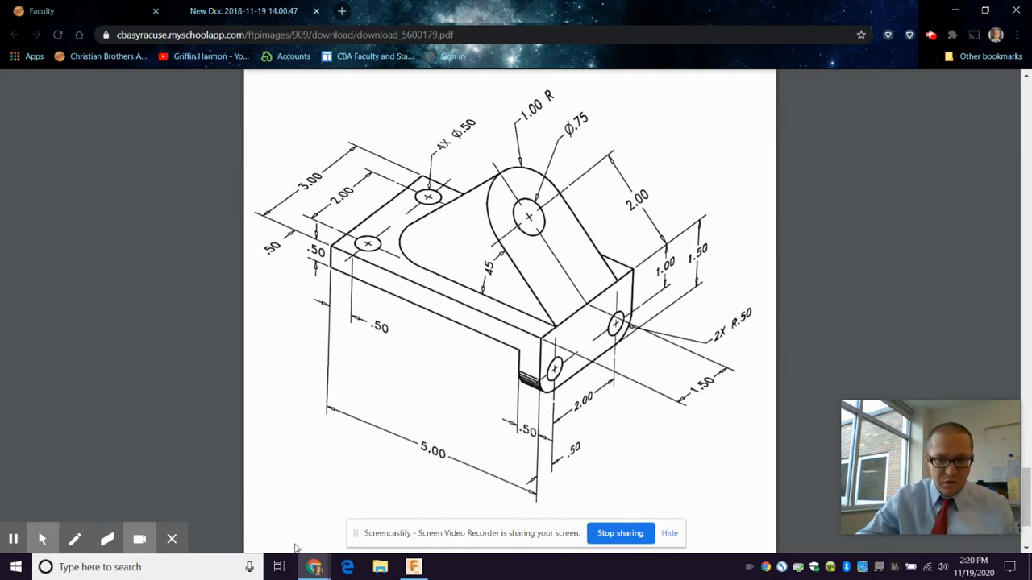
pyautogui.scroll(-15, 342, 436)
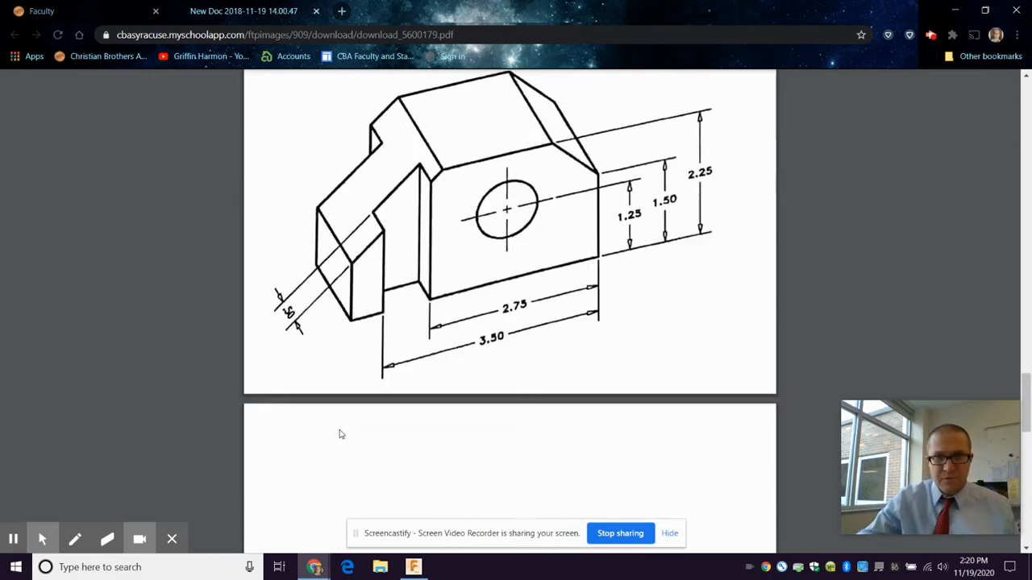
pyautogui.scroll(-10, 342, 433)
pyautogui.scroll(3, 338, 430)
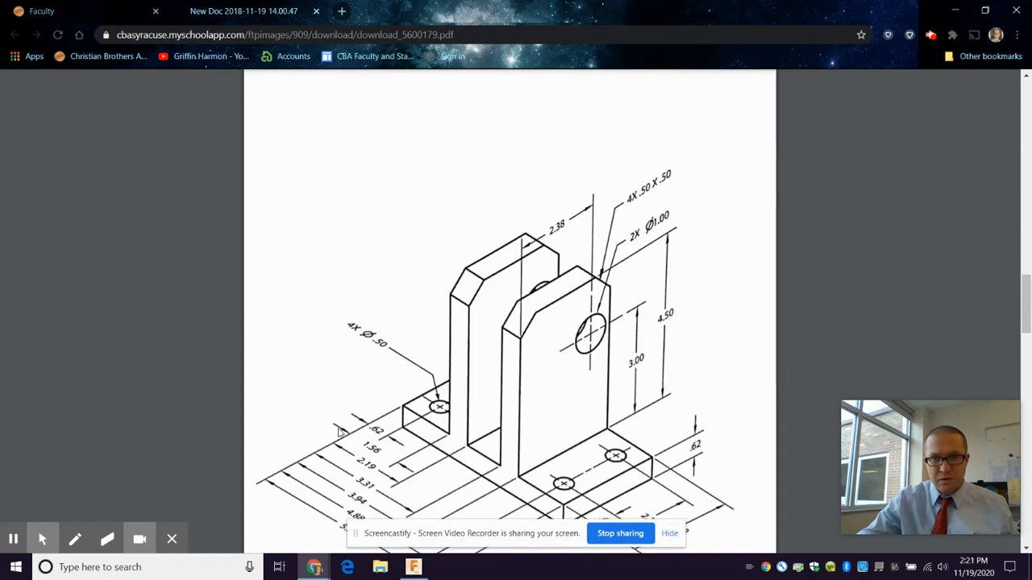
pyautogui.scroll(8, 339, 433)
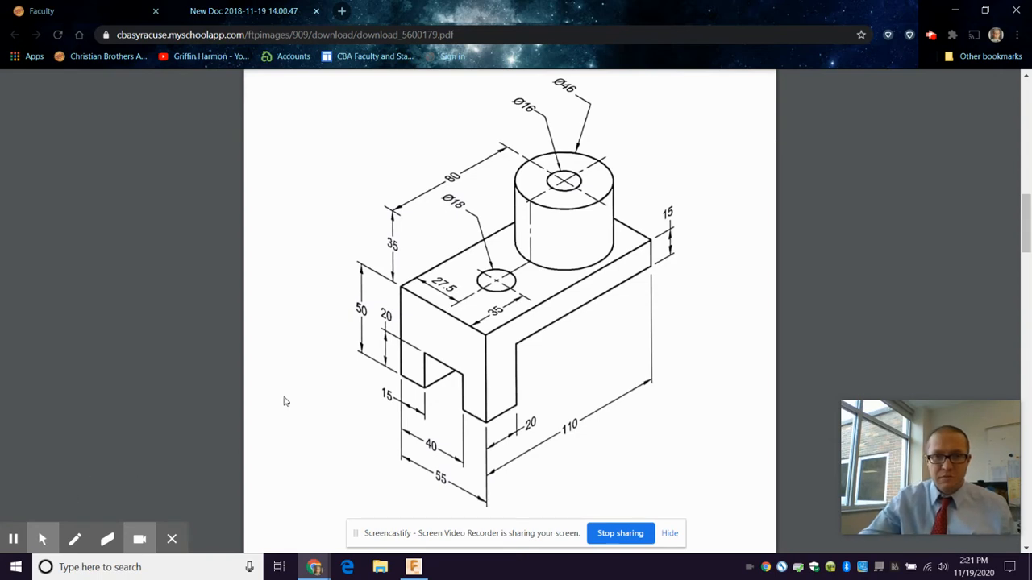
pyautogui.click(414, 567)
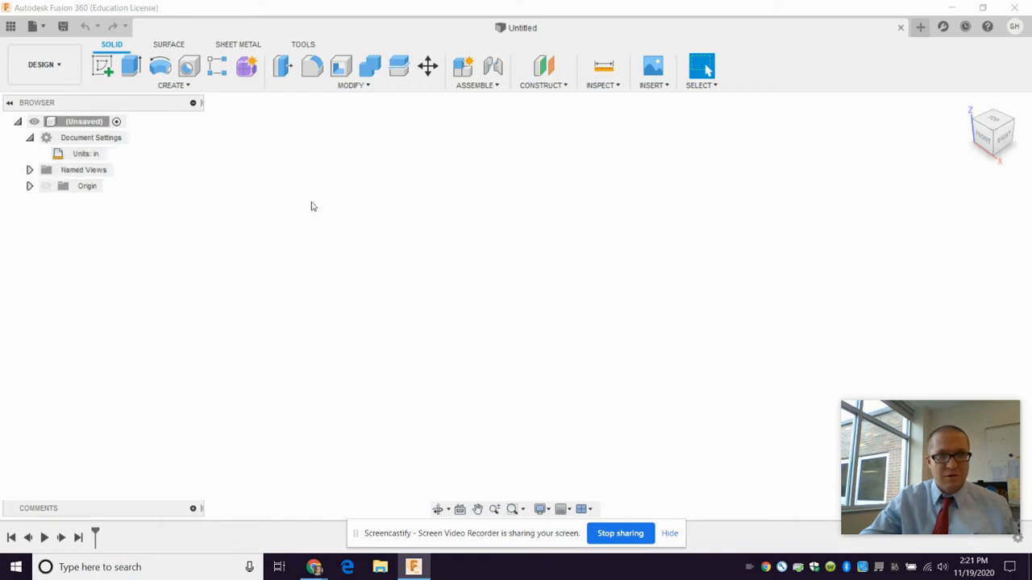
# Switch back to the PDF in Chrome and examine the dimensions of the bracket drawing on page 5
pyautogui.moveTo(320, 569)
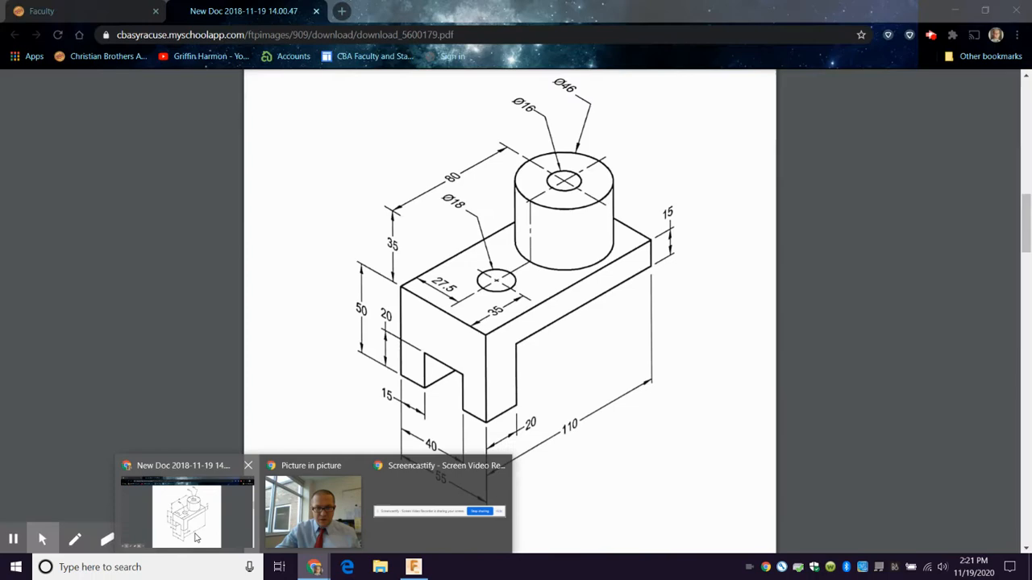
pyautogui.click(195, 539)
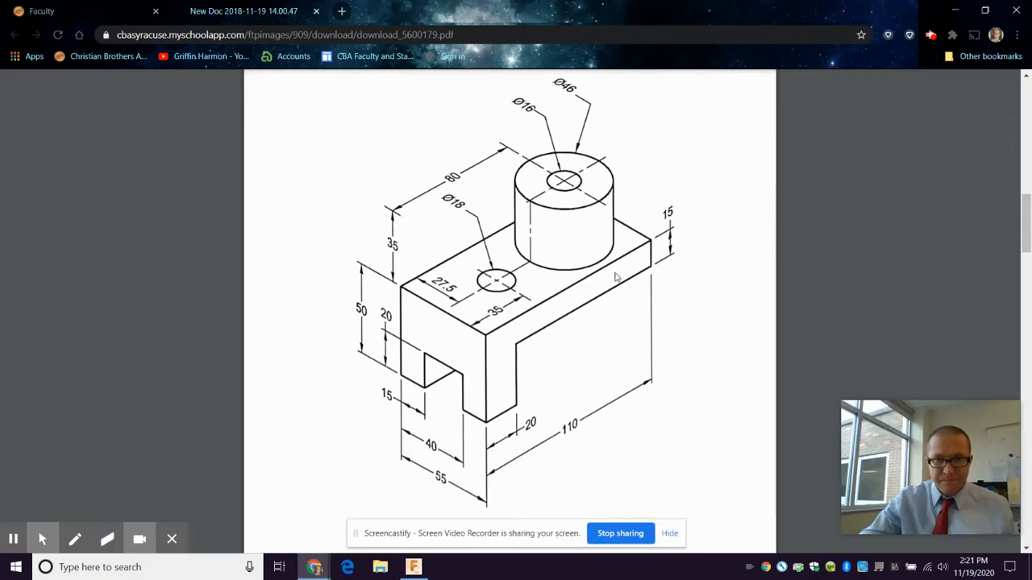
pyautogui.click(669, 532)
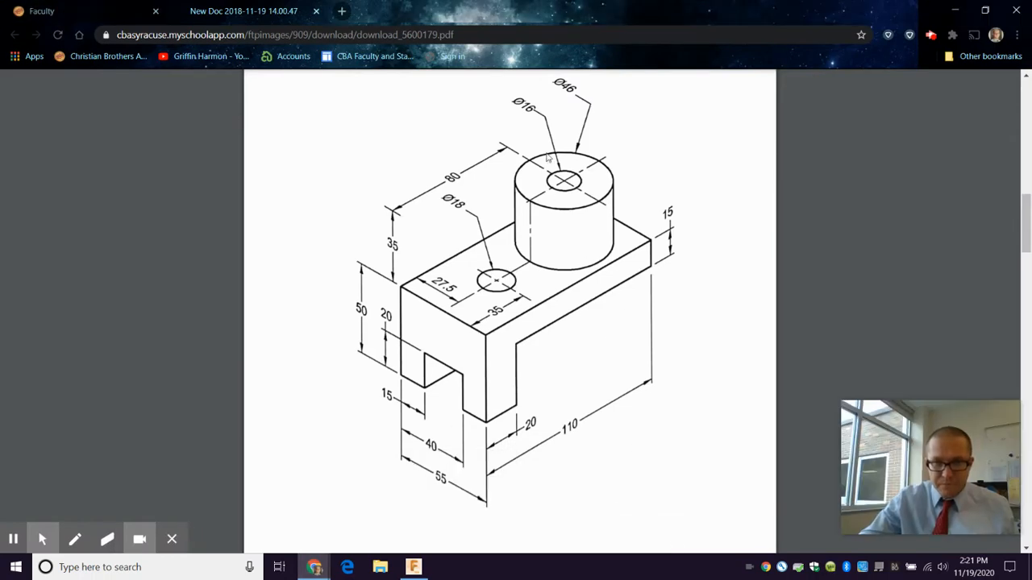
pyautogui.scroll(-20, 472, 411)
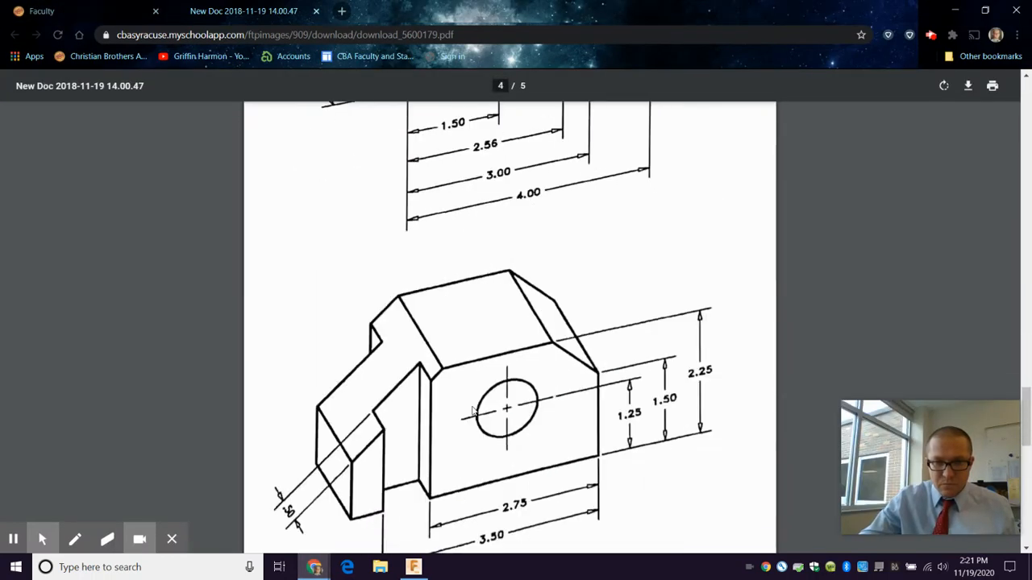
pyautogui.scroll(-4, 473, 411)
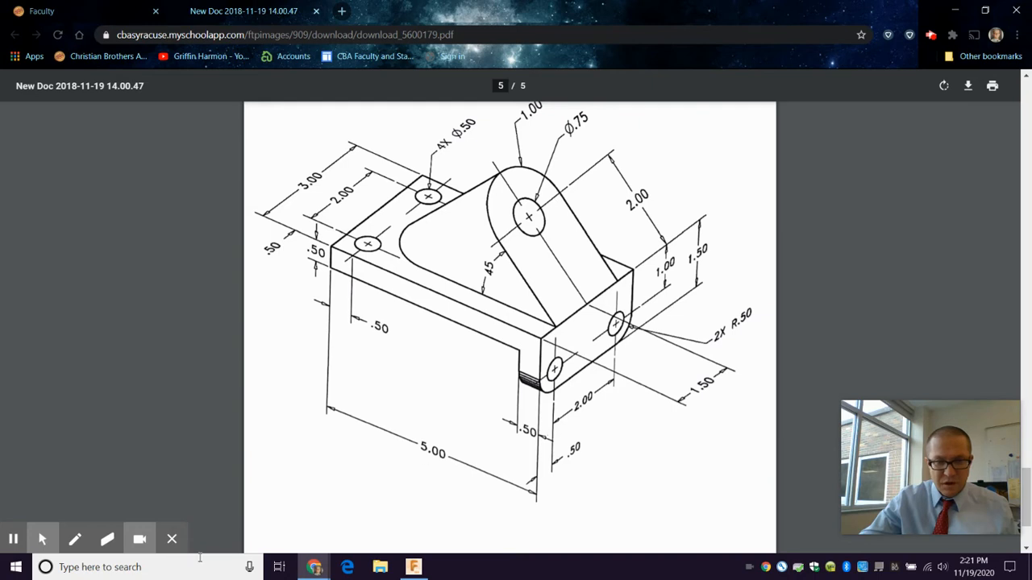
# Switch to Fusion 360, start a sketch on the front plane and draw a 5.0 in horizontal line from the origin
pyautogui.click(401, 553)
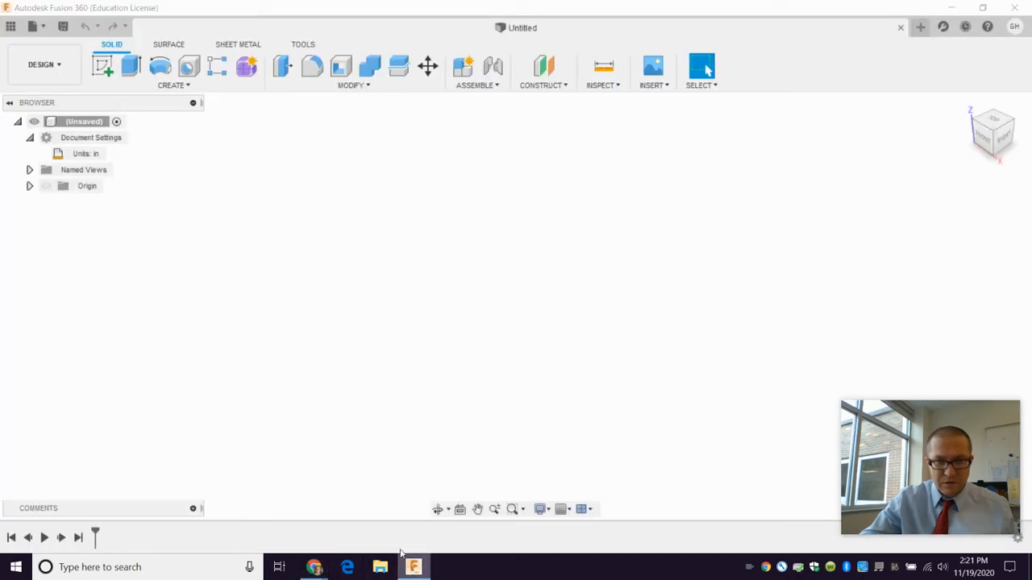
pyautogui.click(103, 67)
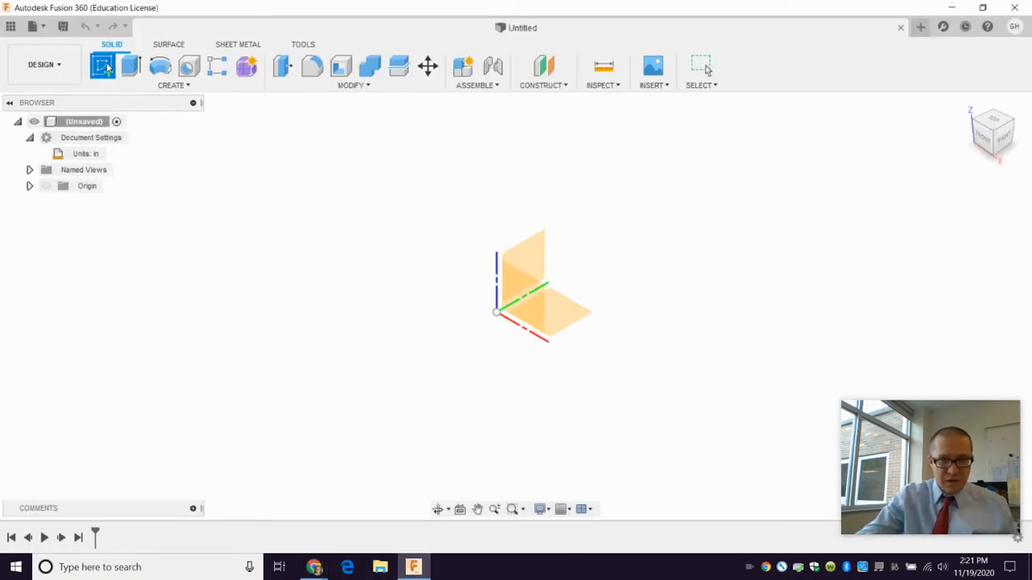
pyautogui.click(529, 291)
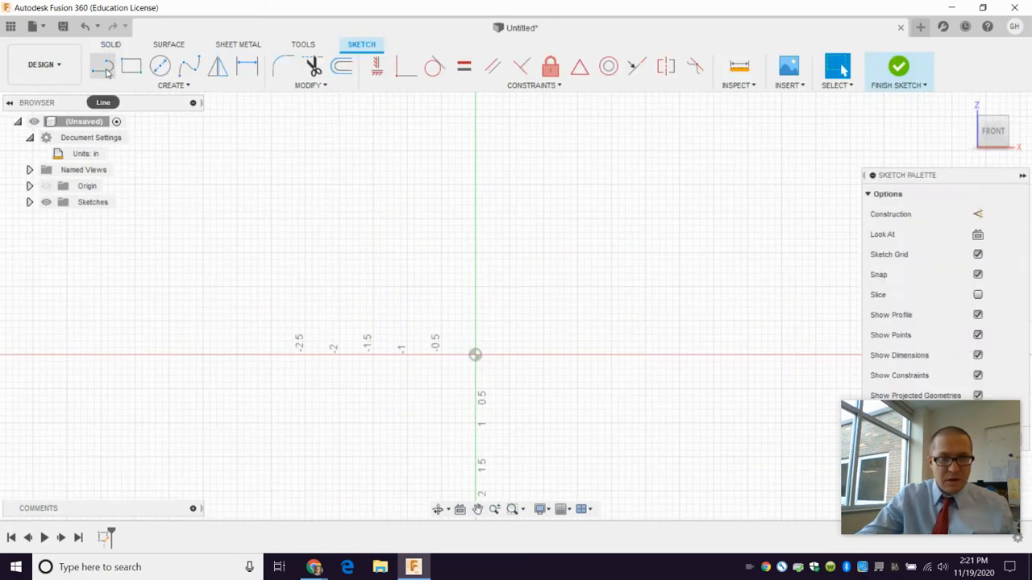
pyautogui.click(104, 69)
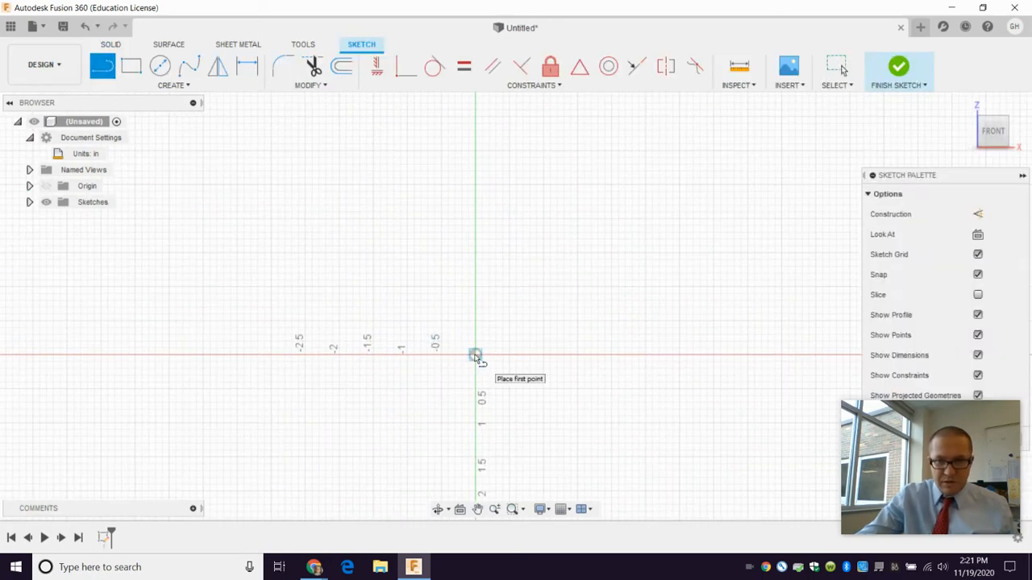
pyautogui.click(475, 354)
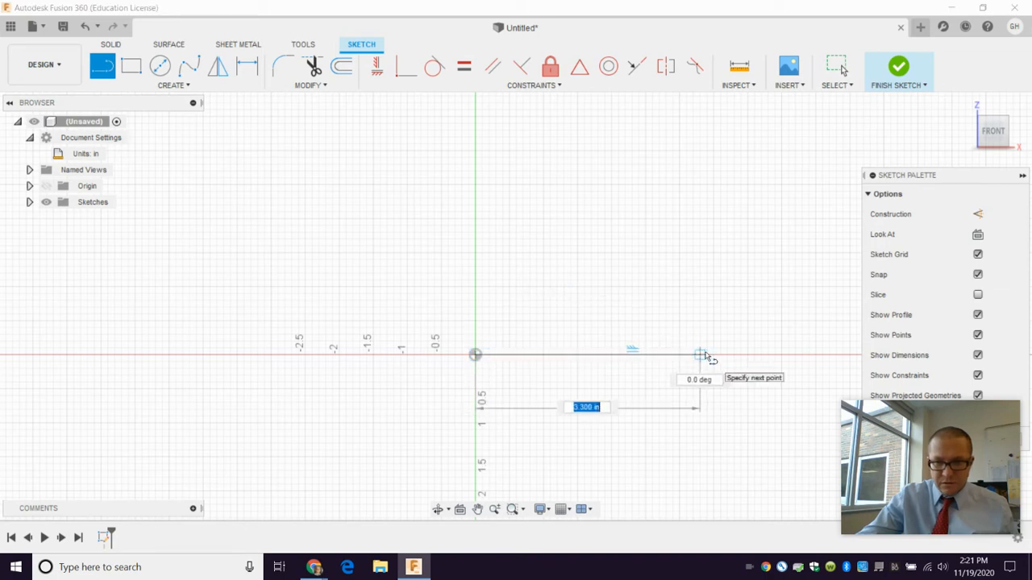
pyautogui.write('5.0')
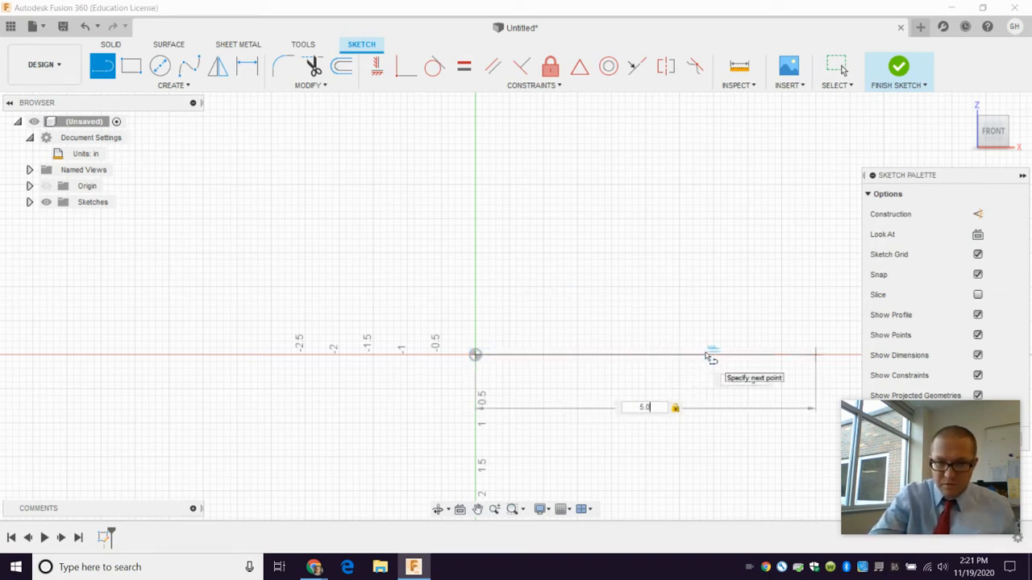
pyautogui.press('Return')
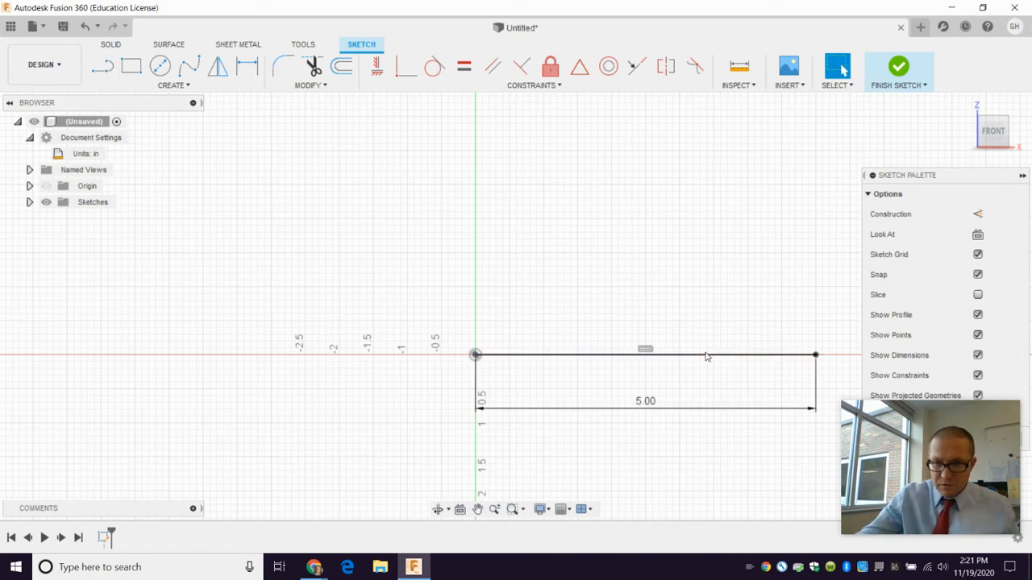
# Complete the closed L-shaped profile below the line, with a plate about 0.5 in thick and an end leg about 1.5 in deep
pyautogui.click(839, 68)
pyautogui.click(103, 66)
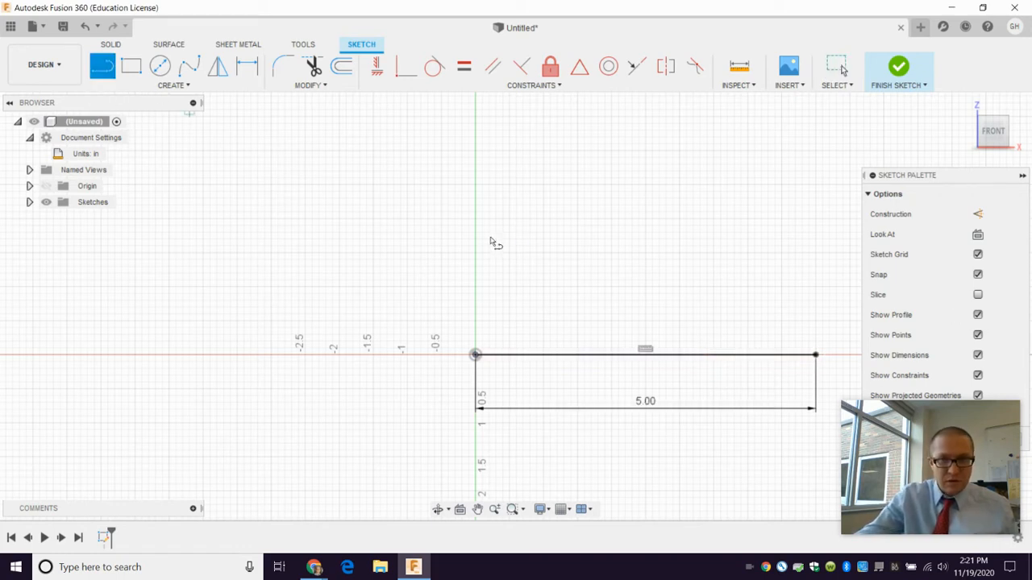
pyautogui.click(816, 355)
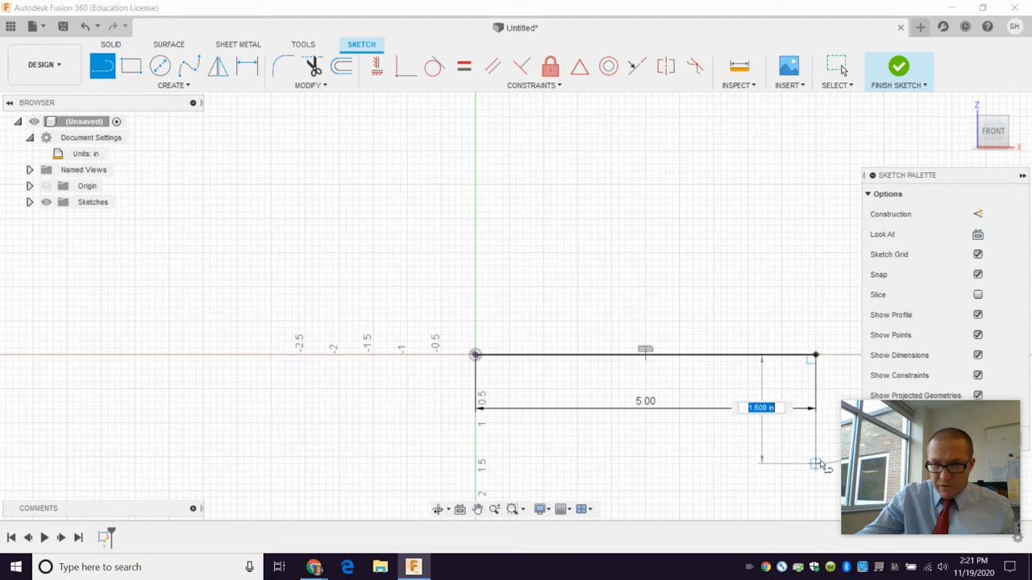
pyautogui.click(816, 457)
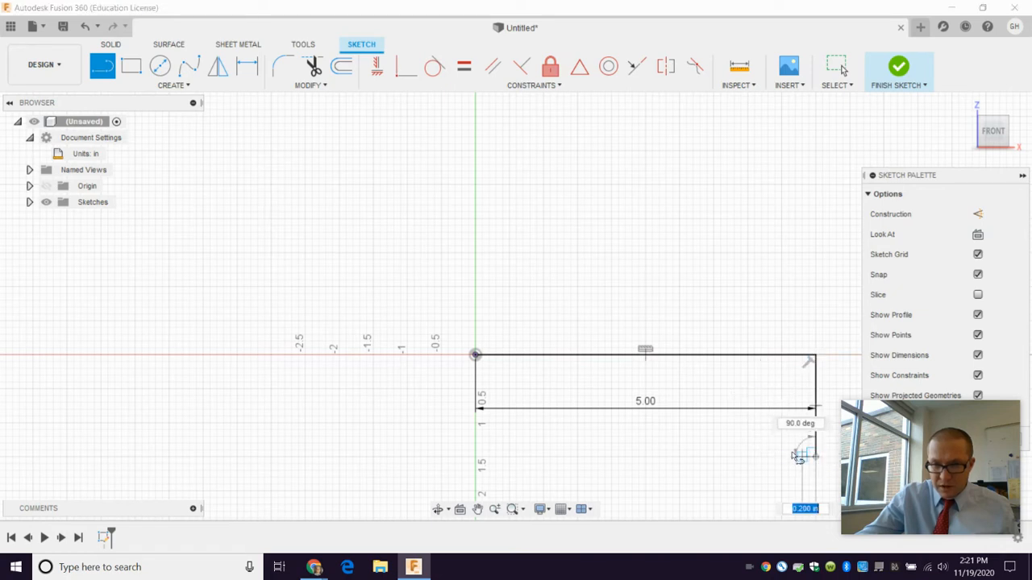
pyautogui.click(782, 457)
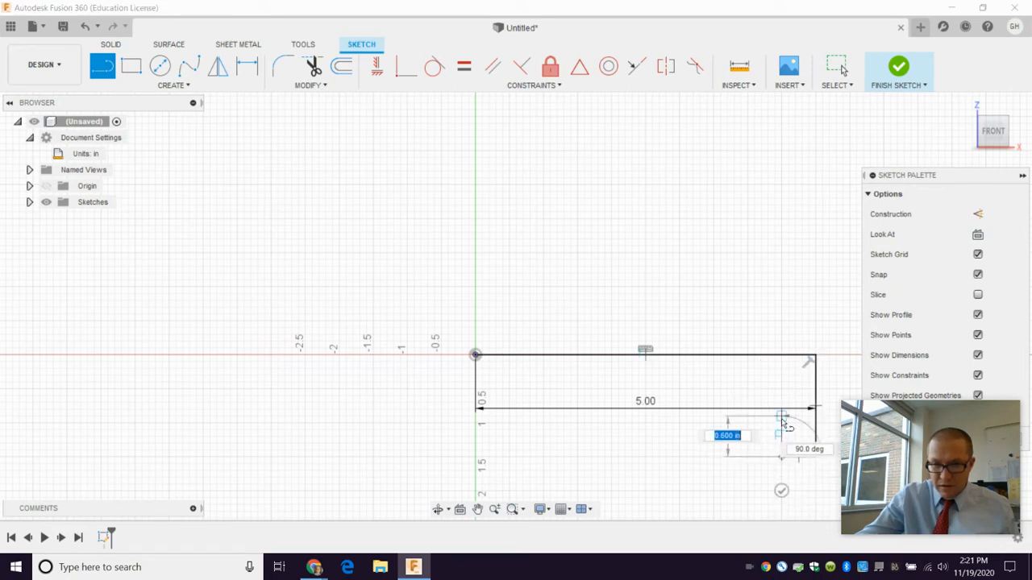
pyautogui.click(782, 390)
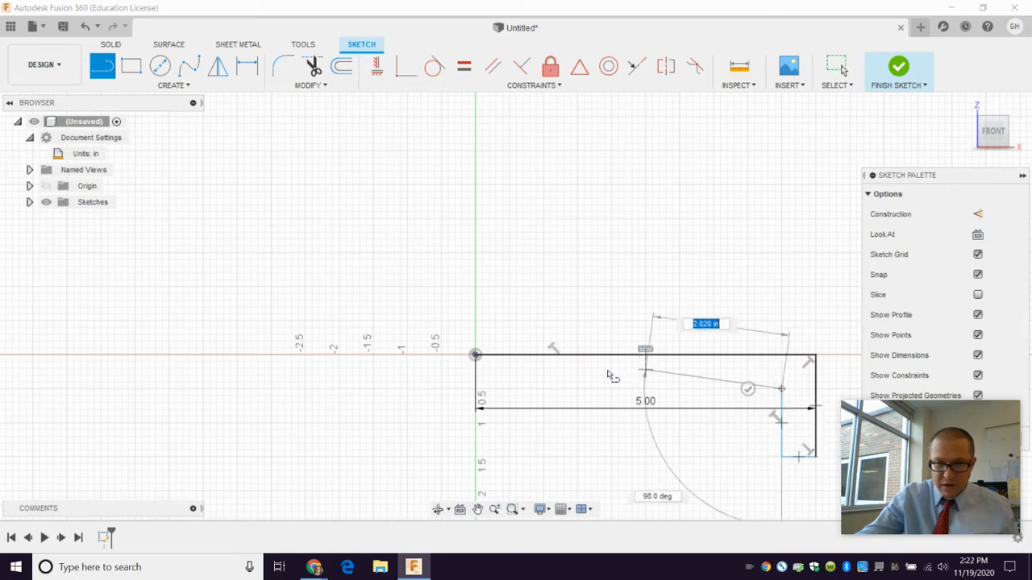
pyautogui.click(475, 390)
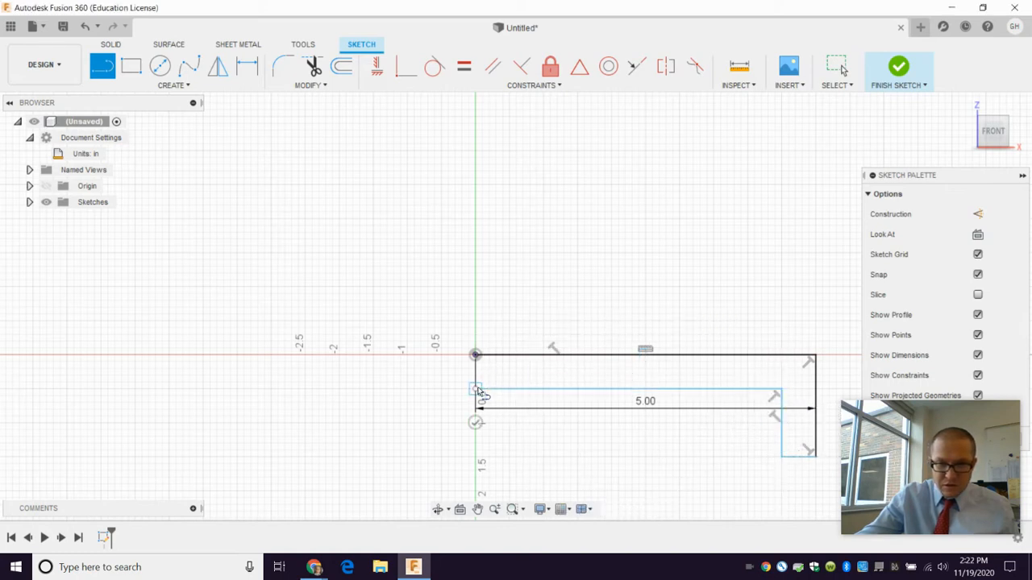
pyautogui.click(475, 356)
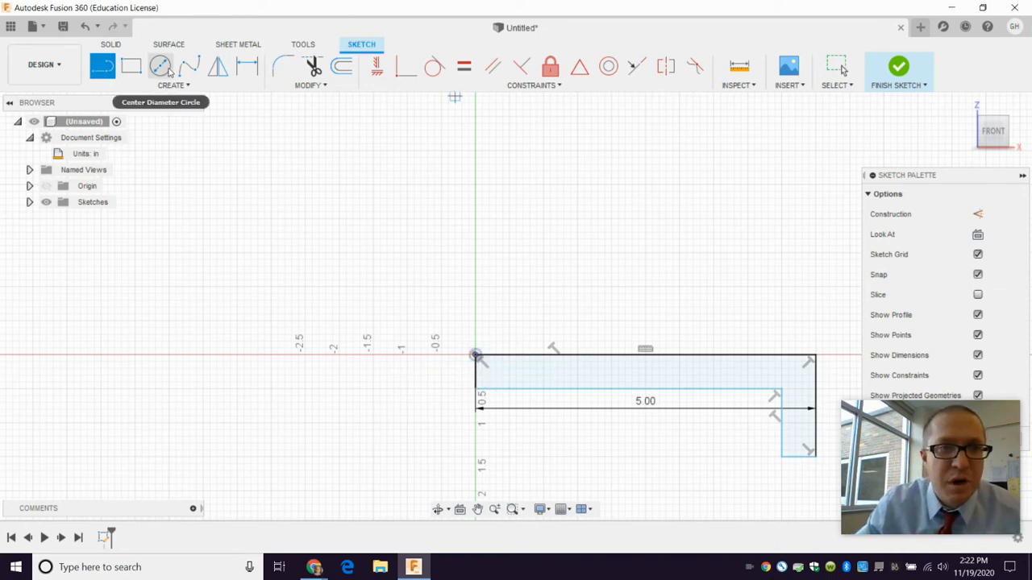
# Dimension the plate's thickness between its two long horizontal edges as 0.50 in
pyautogui.press('d')
pyautogui.click(682, 356)
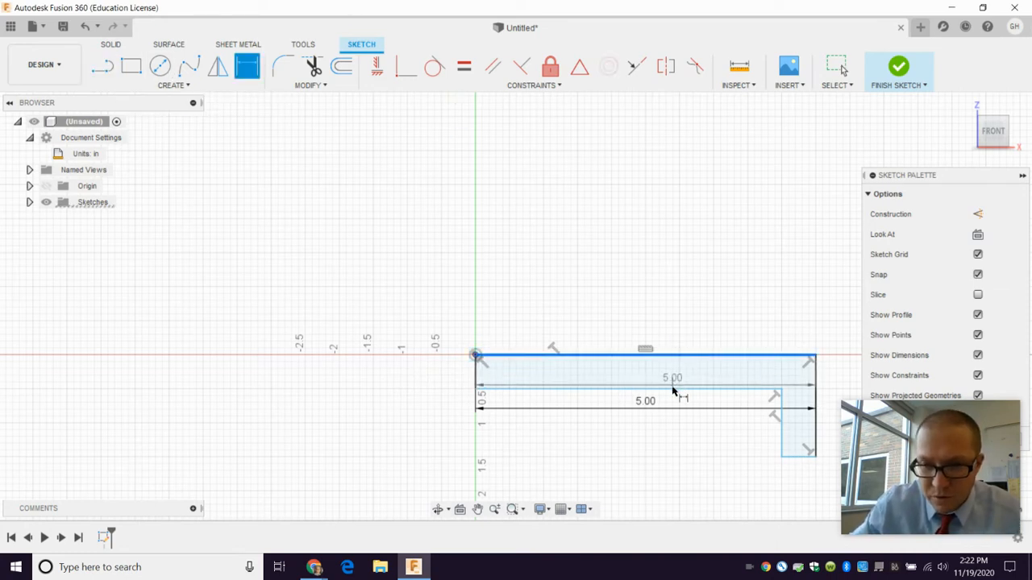
pyautogui.click(682, 390)
pyautogui.click(427, 369)
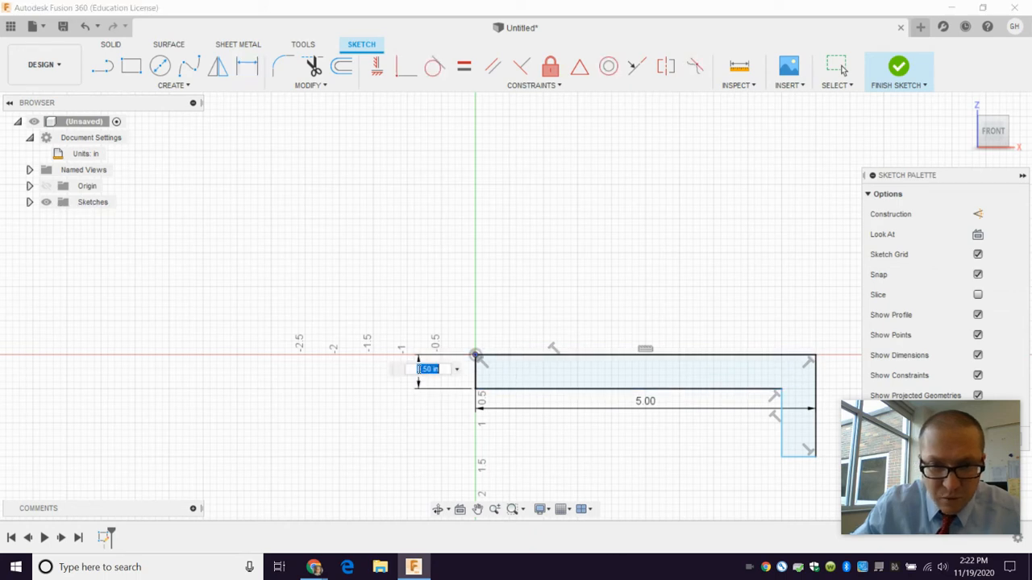
pyautogui.press('Return')
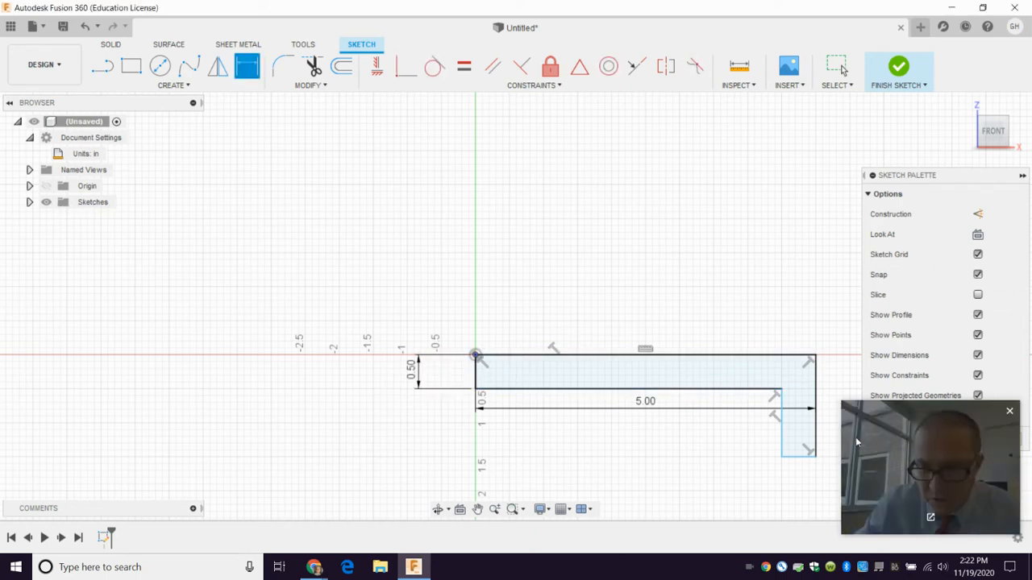
# Dimension the end leg's full depth from the plate's upper edge to the leg's lower edge as 1.50 in
pyautogui.click(811, 356)
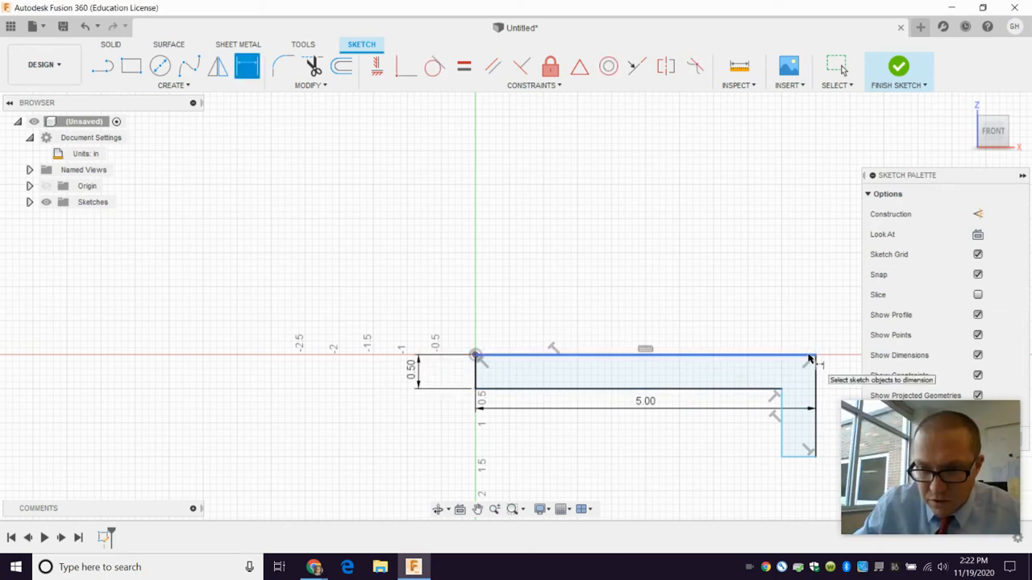
pyautogui.click(806, 456)
pyautogui.click(832, 409)
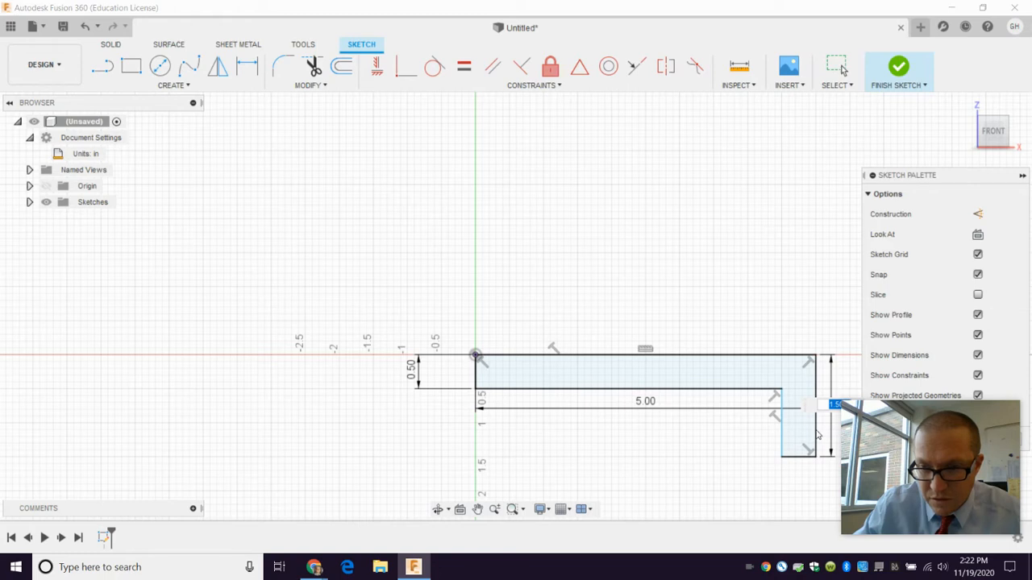
pyautogui.press('Return')
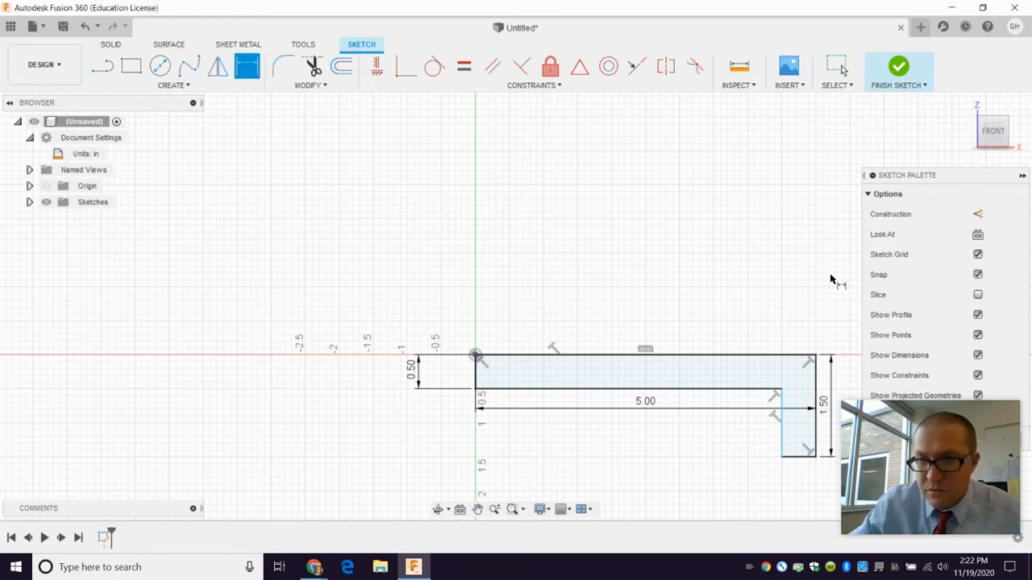
# Dimension the end leg's thickness between its two vertical edges as 0.50 in and finish the sketch
pyautogui.moveTo(707, 269)
pyautogui.mouseDown(button='middle')
pyautogui.moveTo(511, 196)
pyautogui.moveTo(476, 164)
pyautogui.moveTo(504, 127)
pyautogui.mouseUp(button='middle')
pyautogui.click(576, 279)
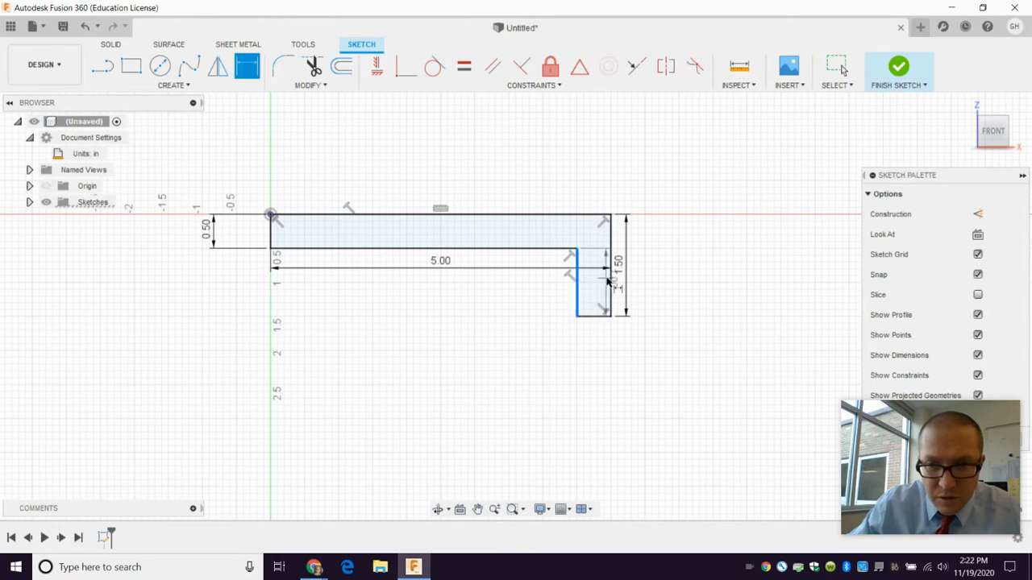
pyautogui.click(611, 283)
pyautogui.click(592, 360)
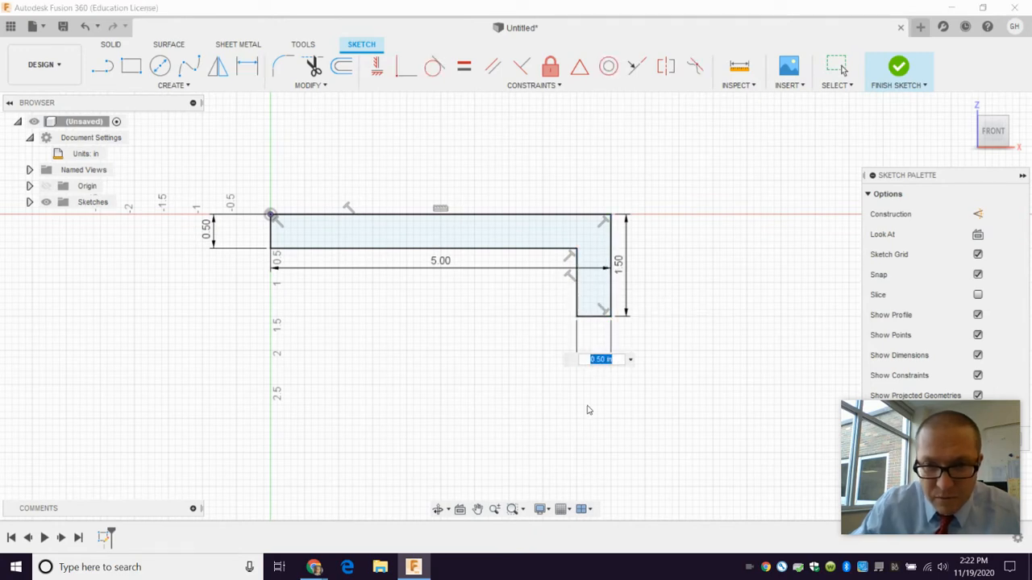
pyautogui.press('Return')
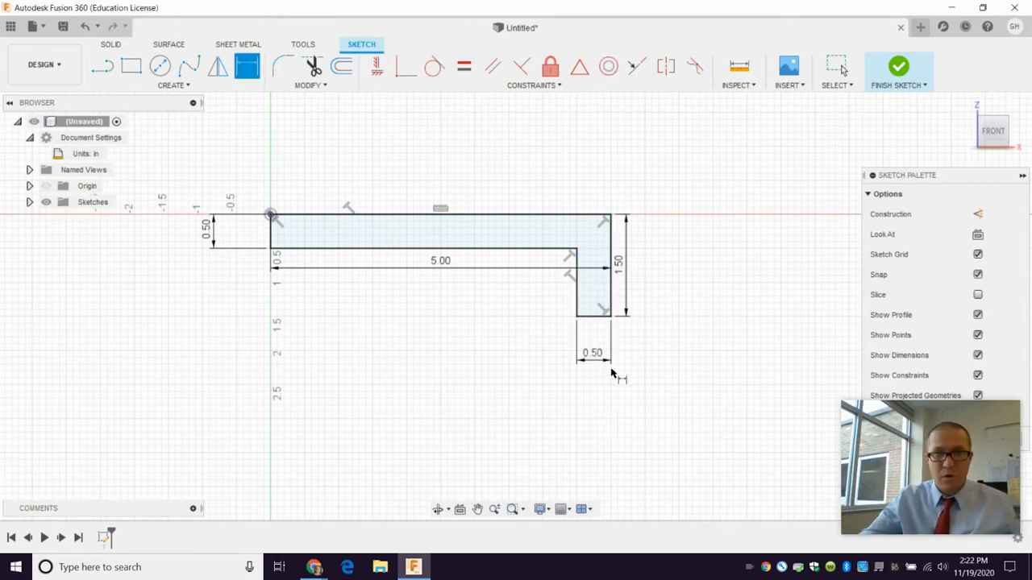
pyautogui.click(901, 71)
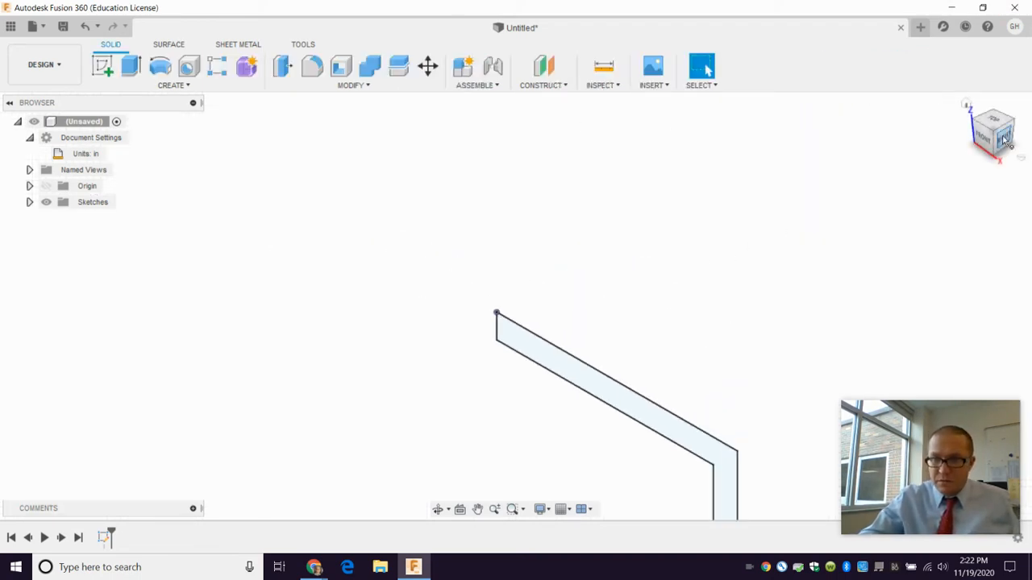
# Extrude the L-shaped profile 3.0 in to one side as a new body, consulting the PDF drawing in Chrome for the width
pyautogui.click(966, 106)
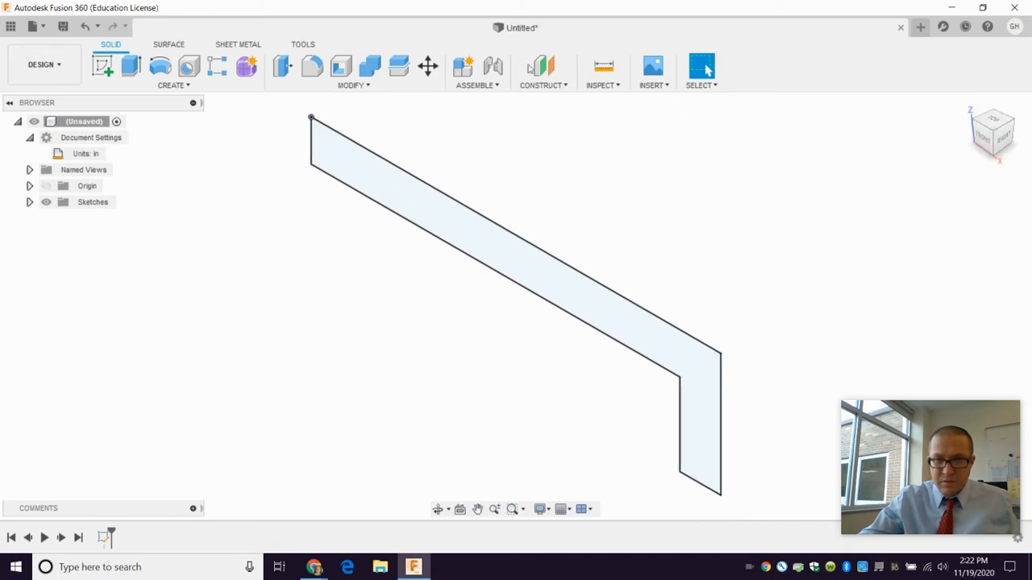
pyautogui.click(130, 66)
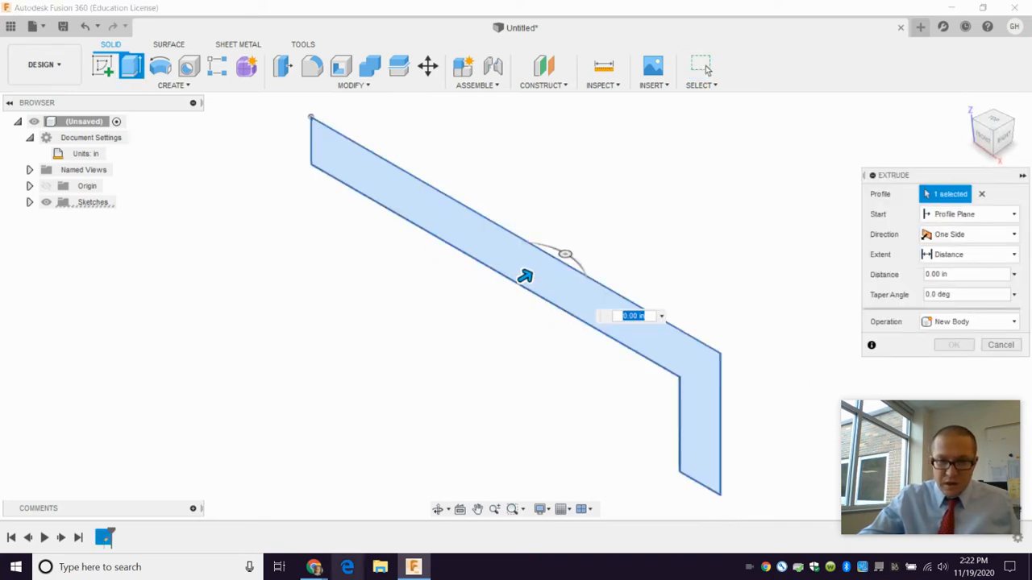
pyautogui.moveTo(315, 570)
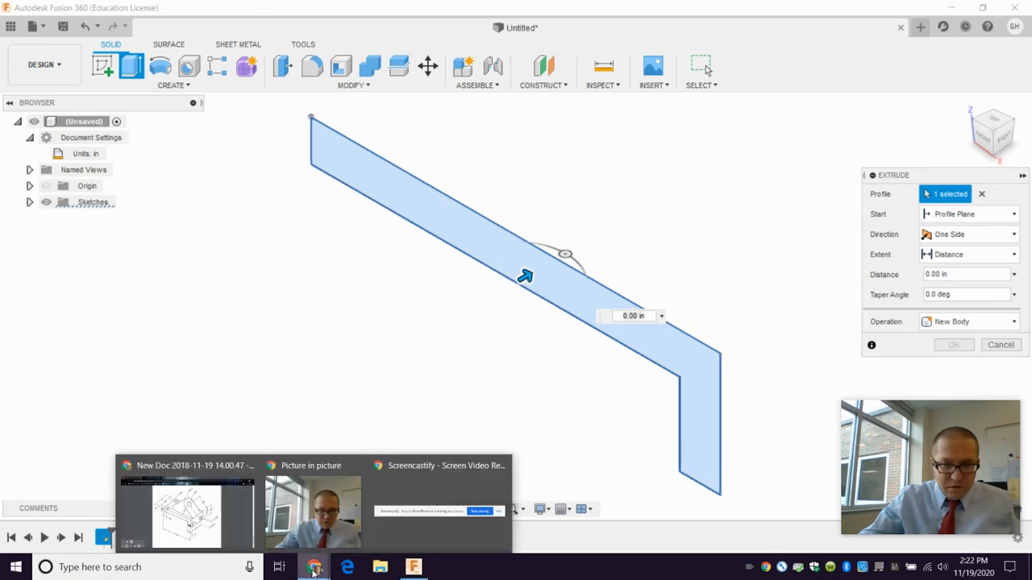
pyautogui.click(191, 533)
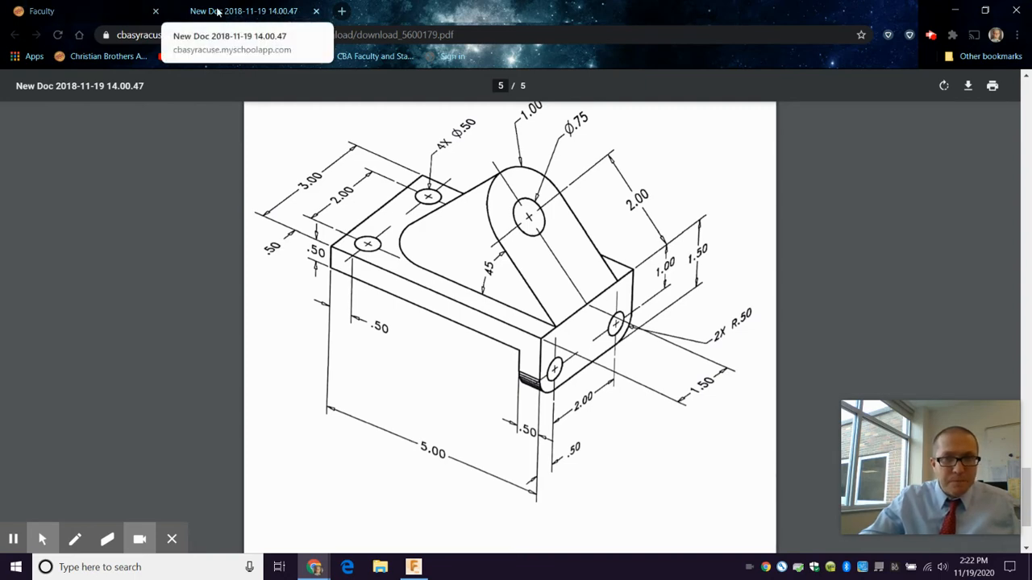
pyautogui.click(104, 10)
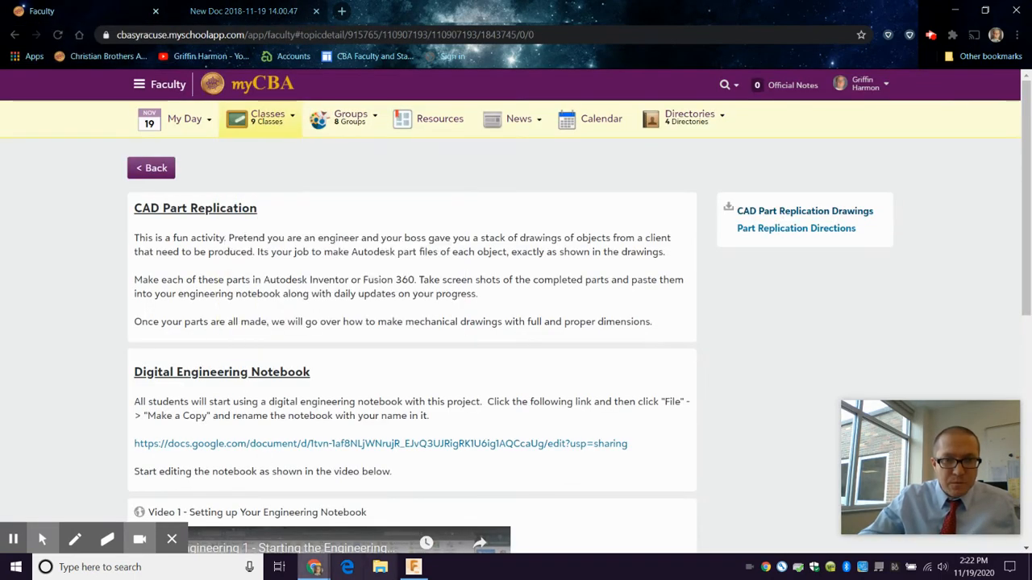
pyautogui.click(413, 567)
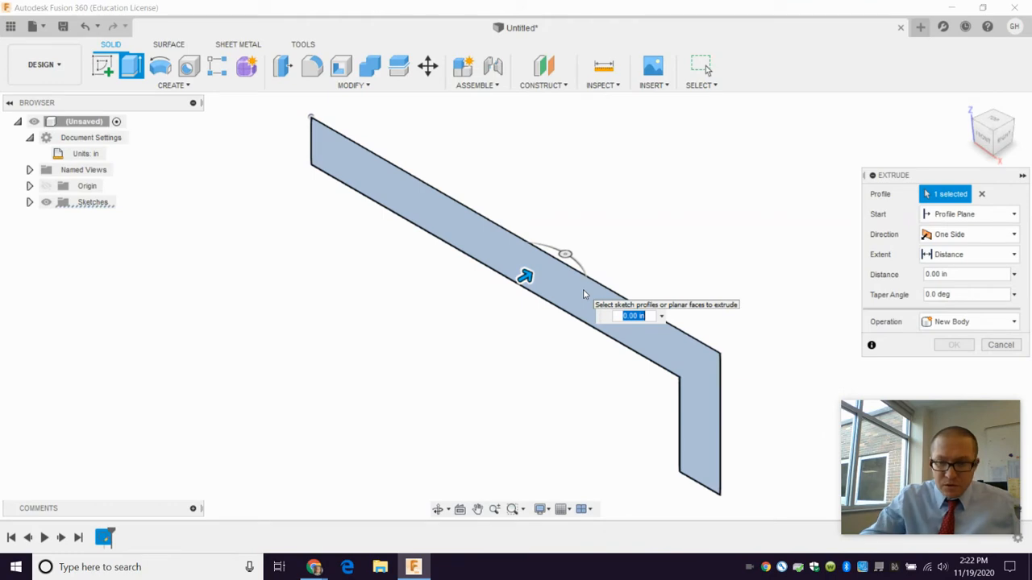
pyautogui.write('3.')
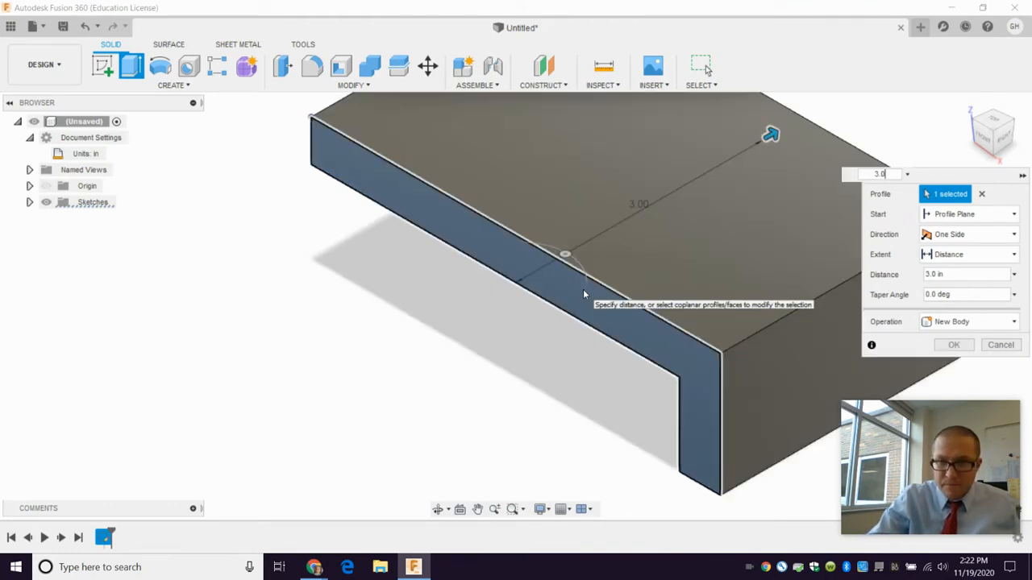
pyautogui.press('Return')
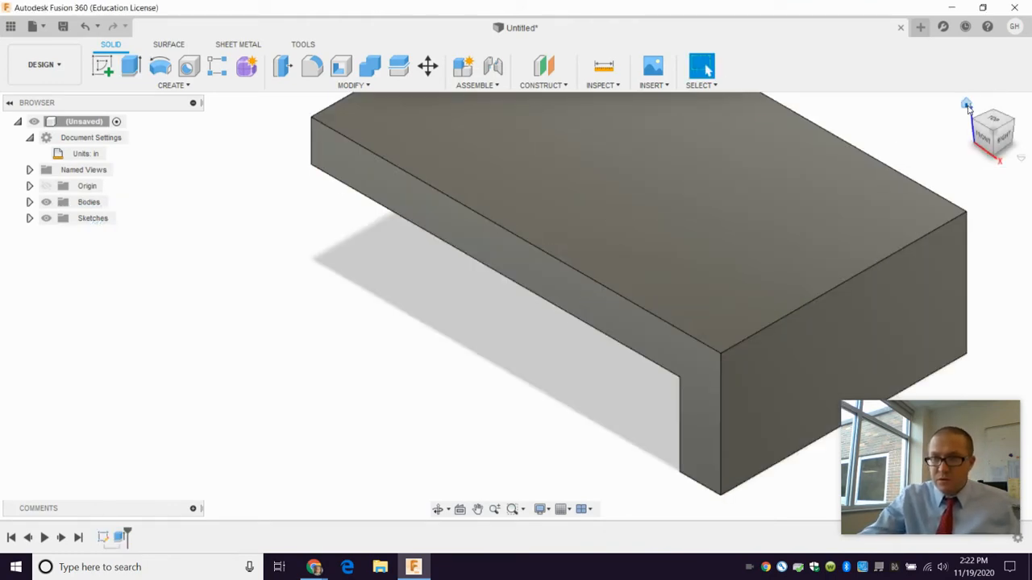
pyautogui.click(967, 105)
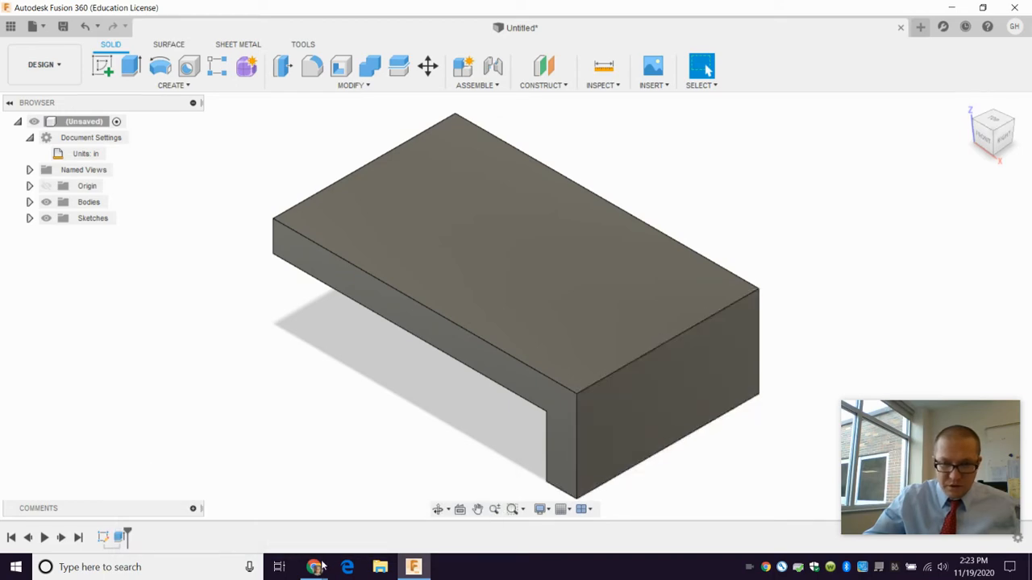
# Switch to Chrome and examine the bracket on page 5 of the CAD Part Replication Drawings PDF for the end leg's corner radii
pyautogui.moveTo(314, 567)
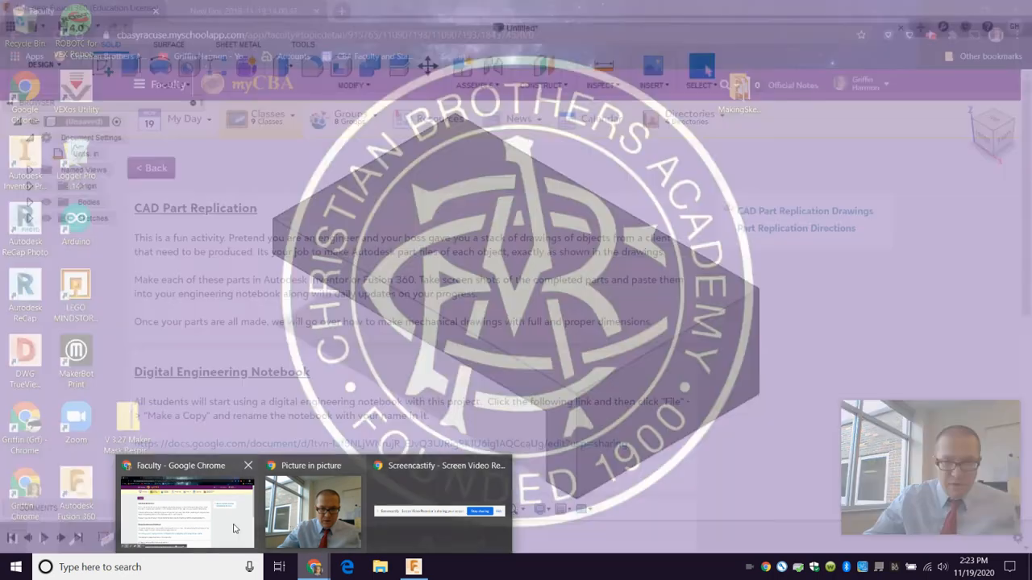
pyautogui.click(187, 509)
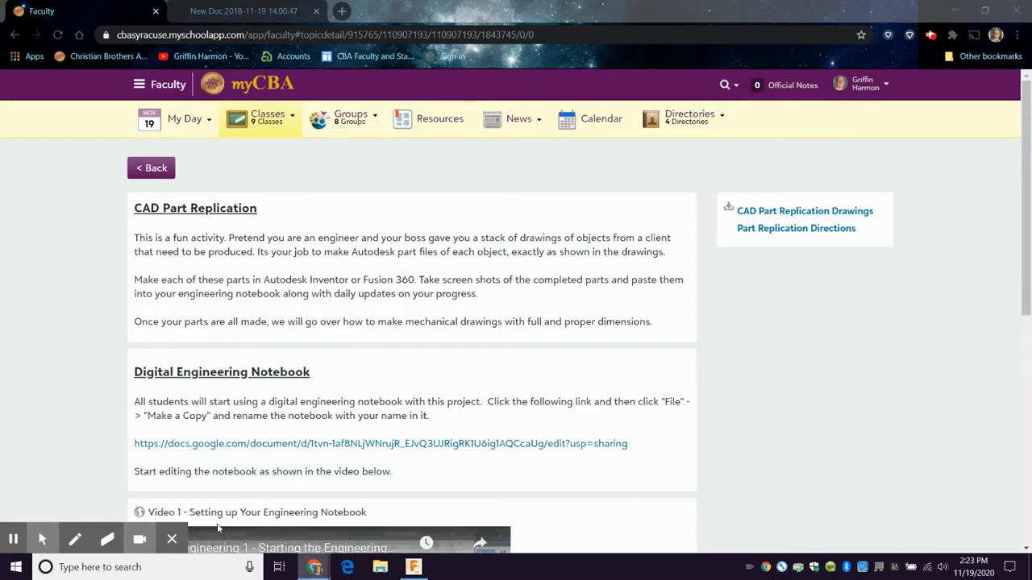
pyautogui.click(779, 210)
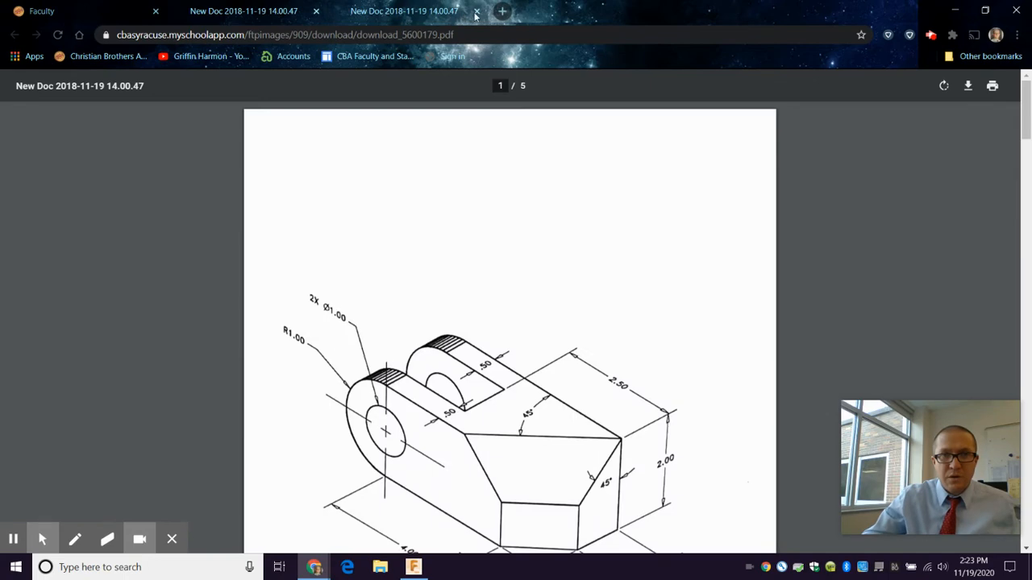
pyautogui.click(476, 12)
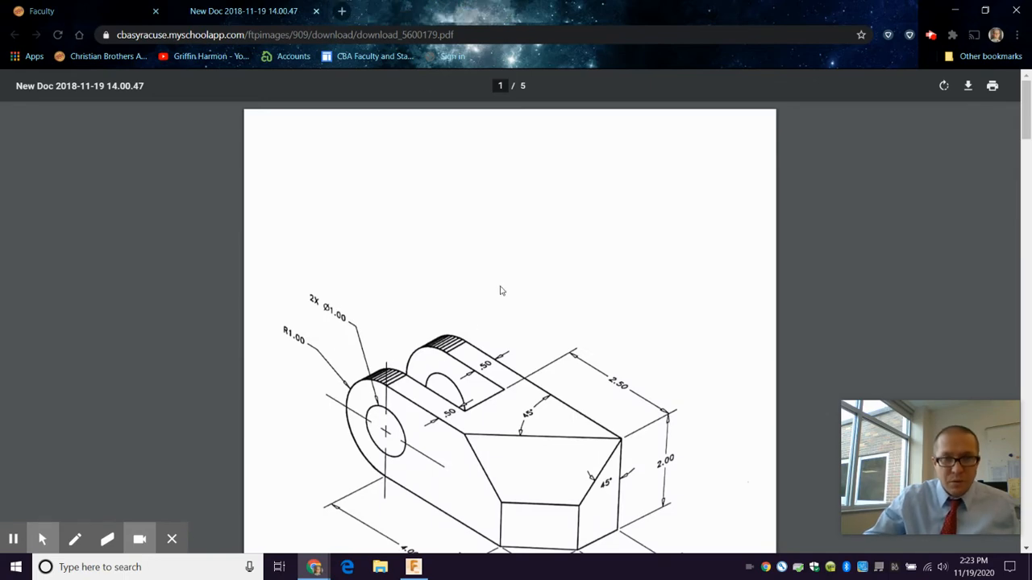
pyautogui.scroll(-20, 504, 287)
pyautogui.scroll(-20, 508, 287)
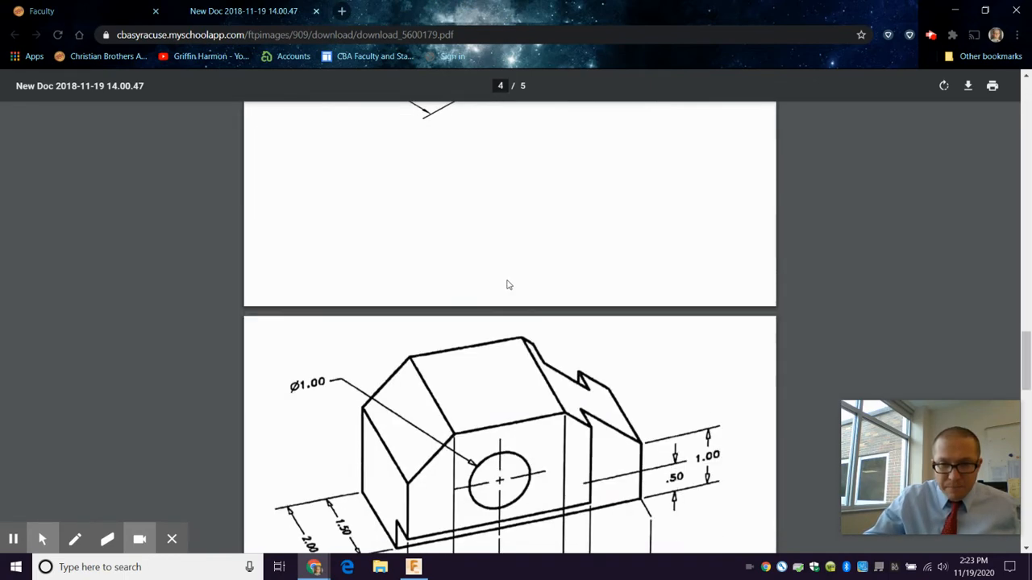
pyautogui.scroll(3, 507, 298)
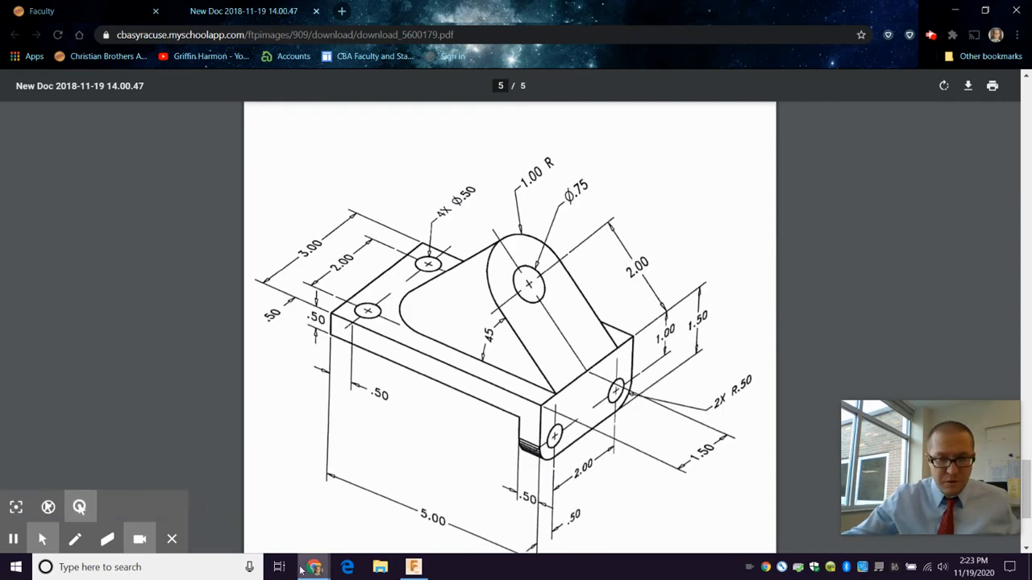
# Switch to Fusion 360 and fillet the end leg's two lower outer corner edges with a constant radius of 0.5 in
pyautogui.click(413, 569)
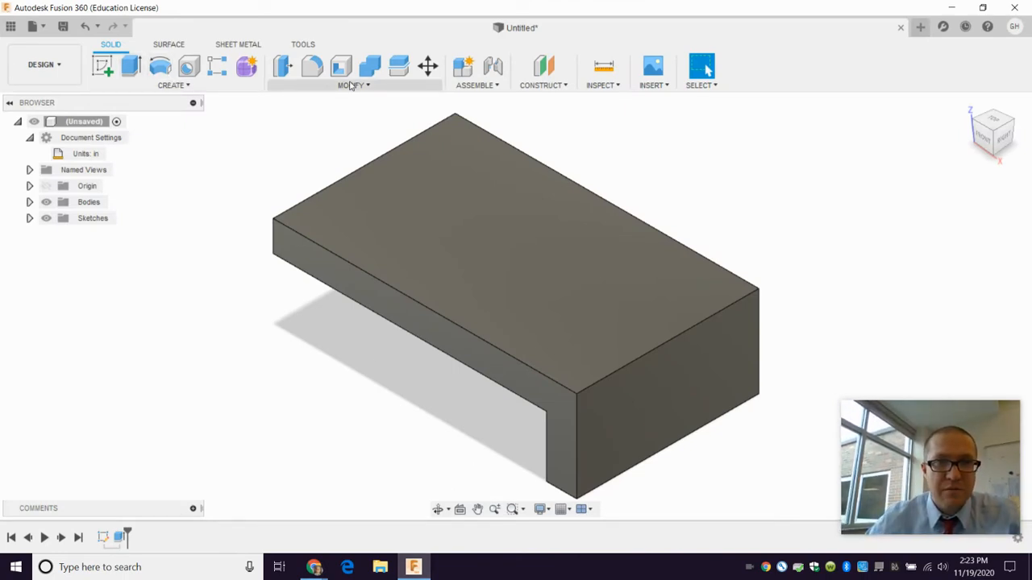
pyautogui.click(313, 66)
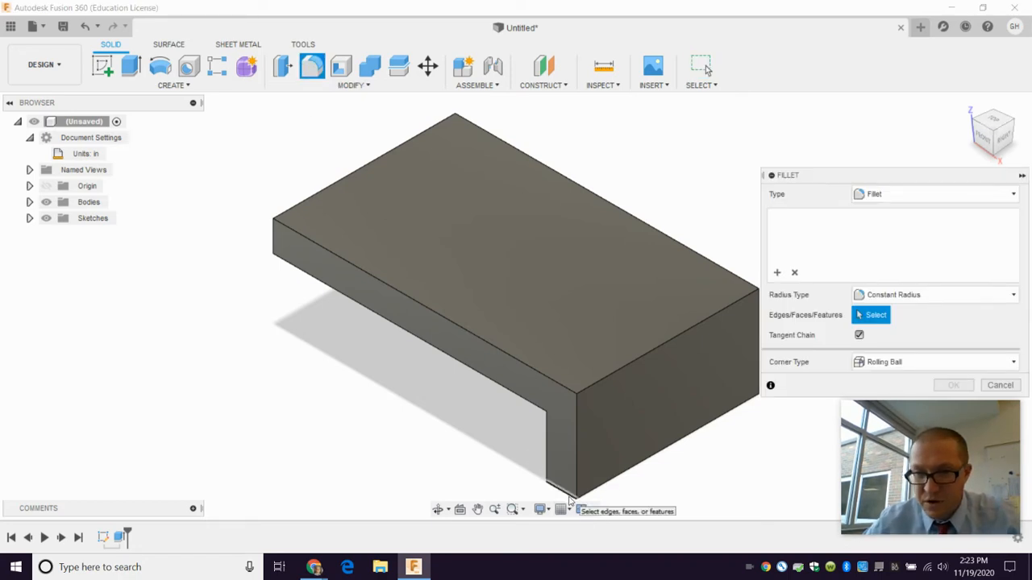
pyautogui.click(569, 500)
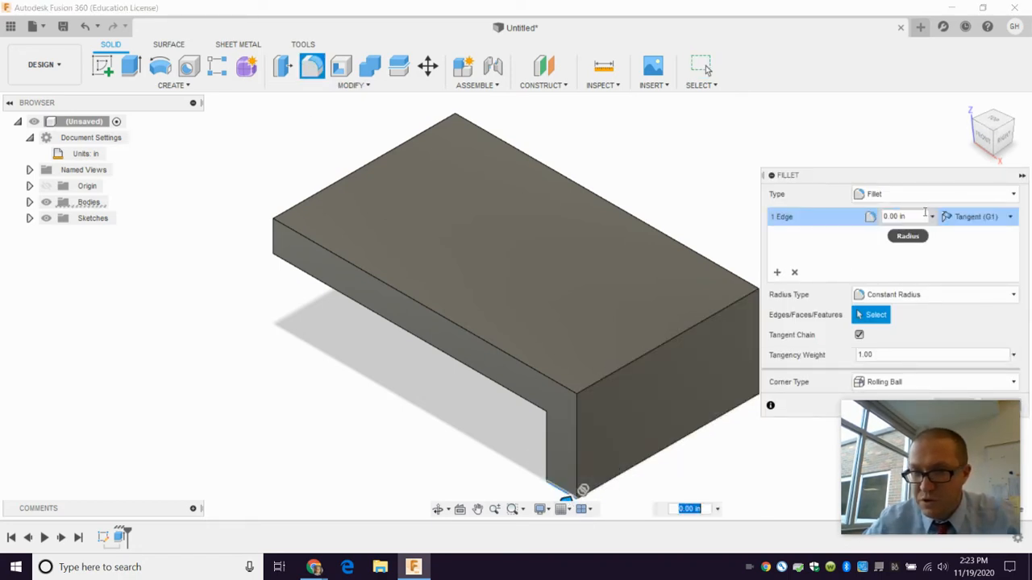
pyautogui.click(748, 388)
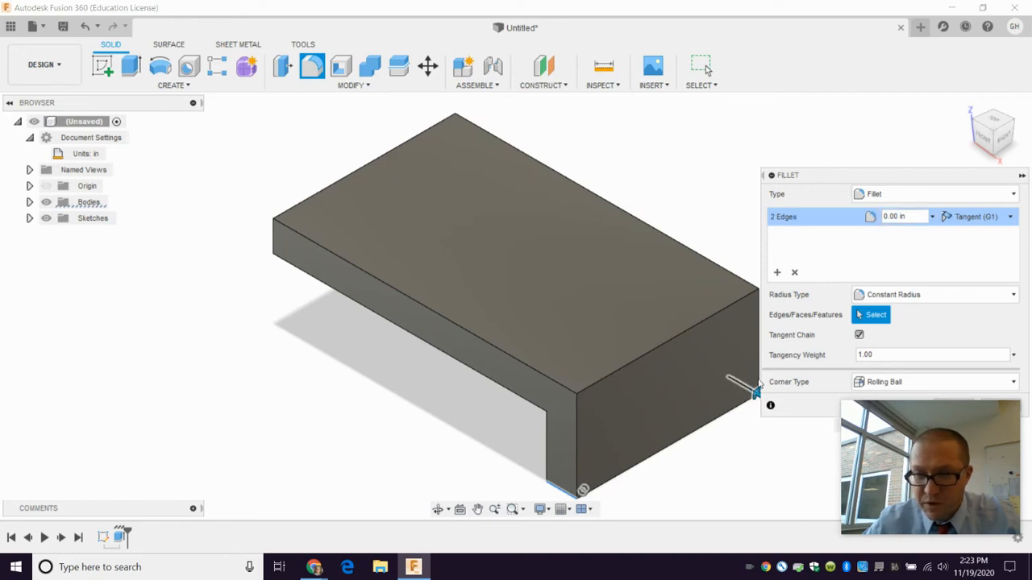
pyautogui.moveTo(908, 216); pyautogui.dragTo(896, 216)
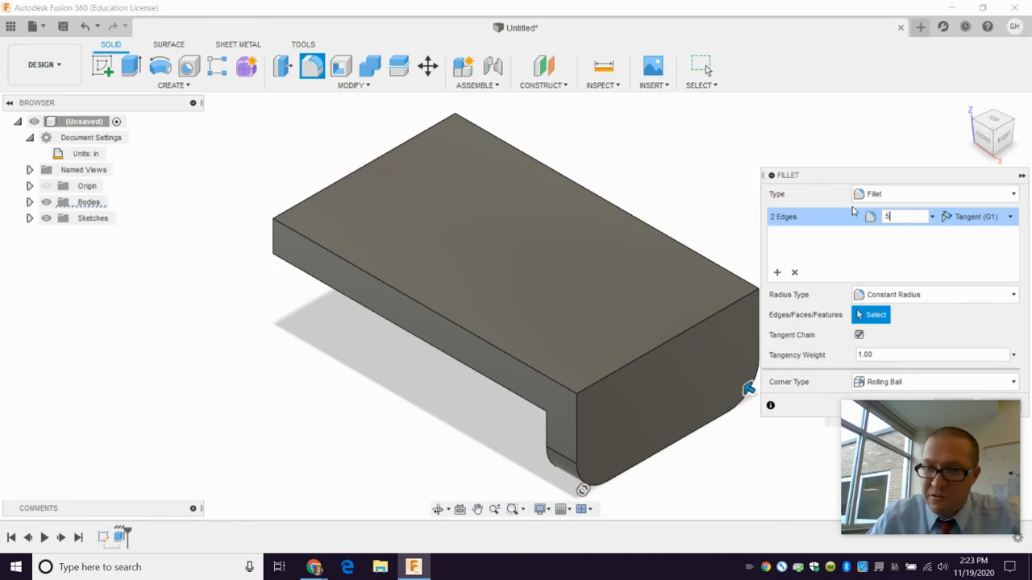
pyautogui.moveTo(909, 179); pyautogui.dragTo(895, 97)
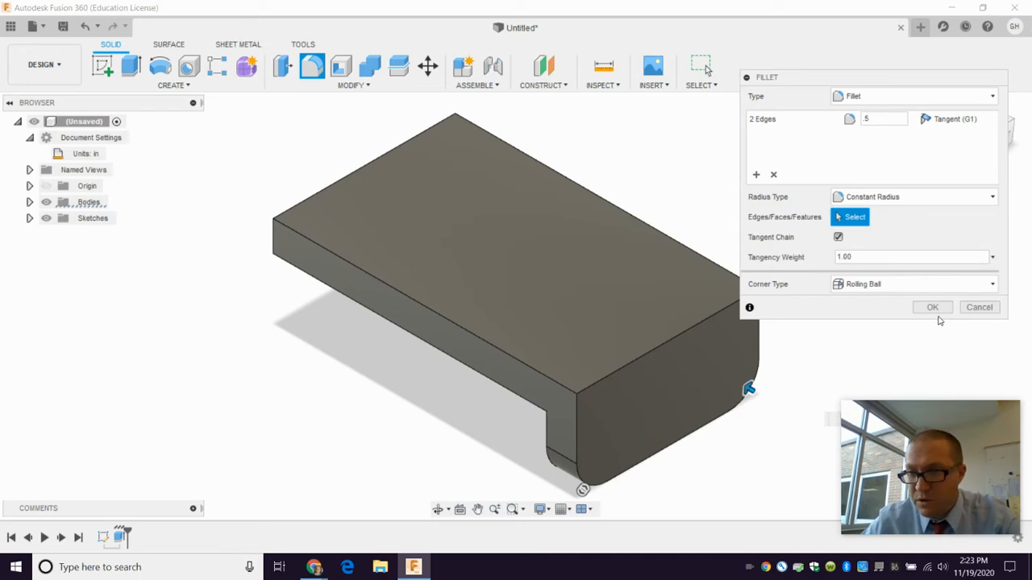
pyautogui.click(933, 309)
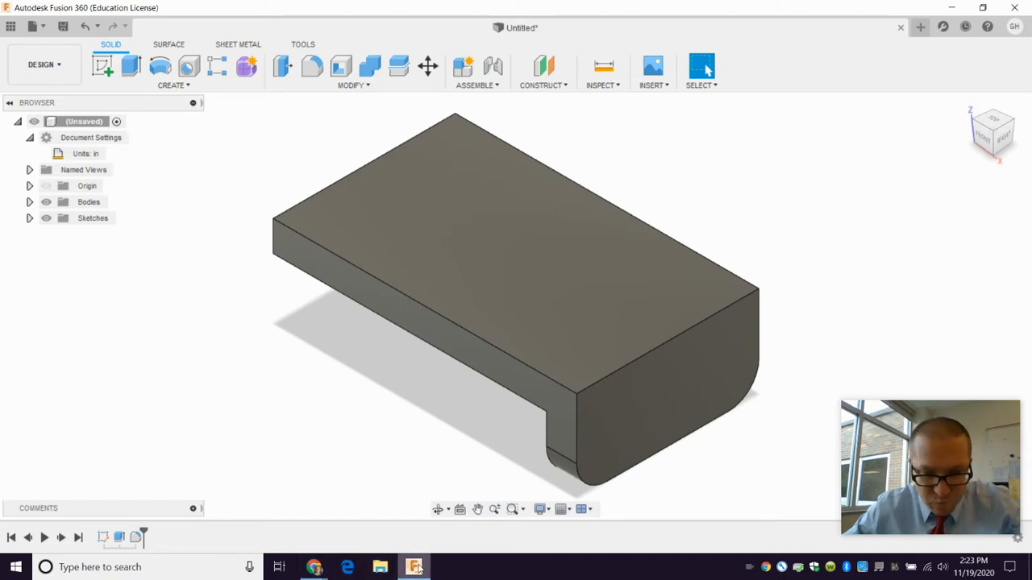
# Switch to Chrome and study the page 5 drawing for the angled lug's angle, position, radius and hole dimensions
pyautogui.moveTo(417, 569)
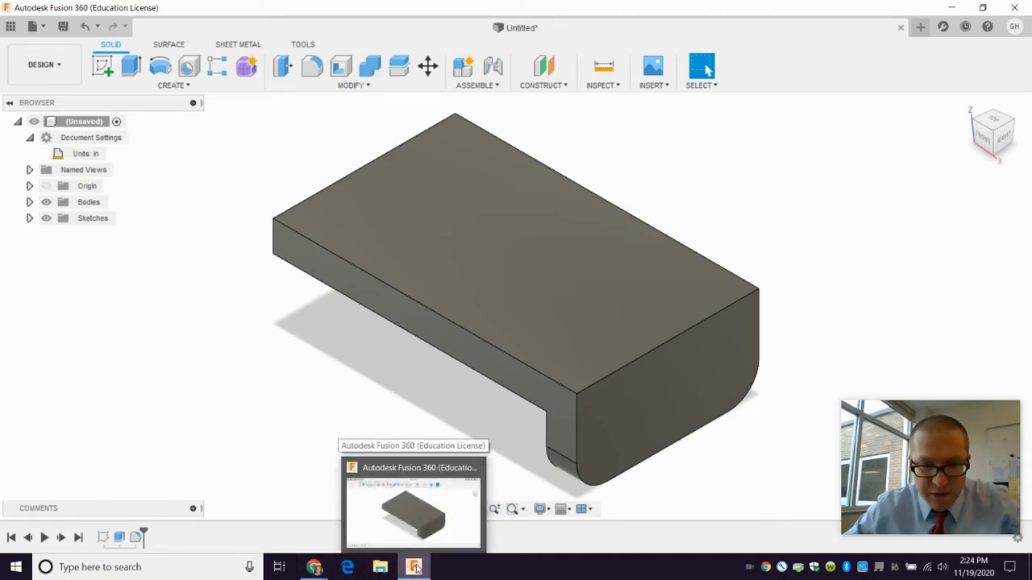
pyautogui.click(414, 568)
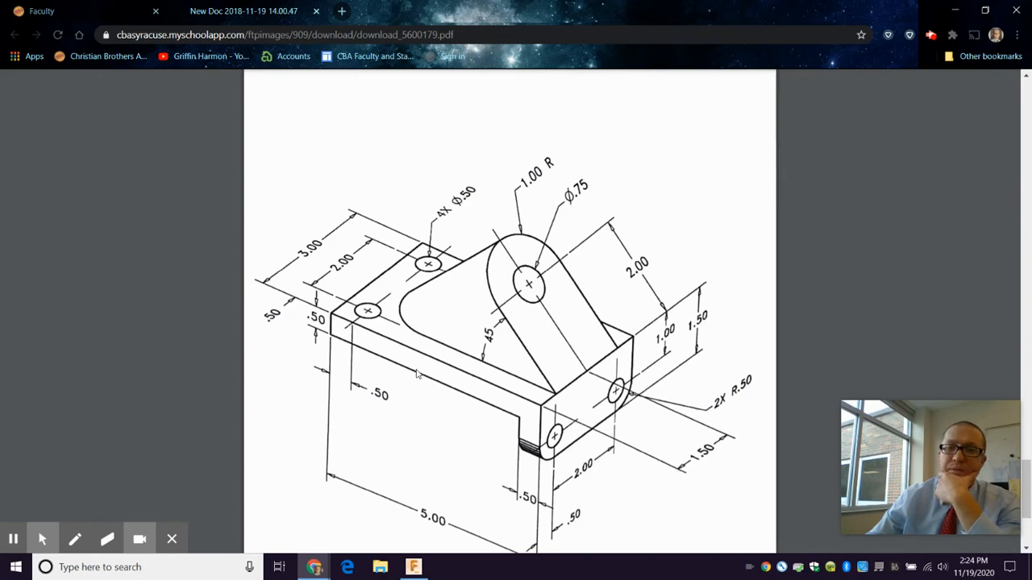
pyautogui.scroll(-3, 425, 391)
pyautogui.scroll(3, 429, 392)
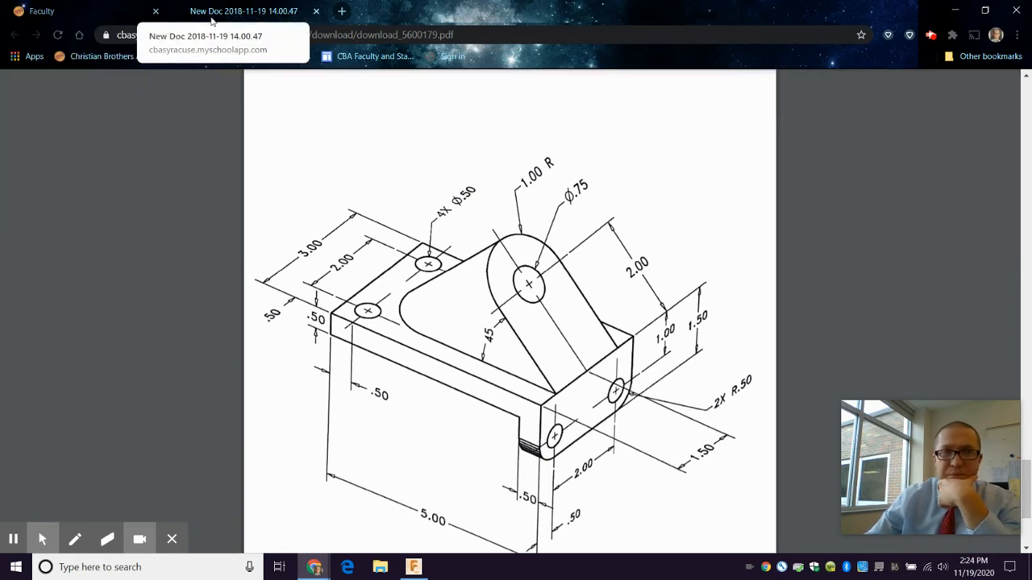
pyautogui.click(117, 13)
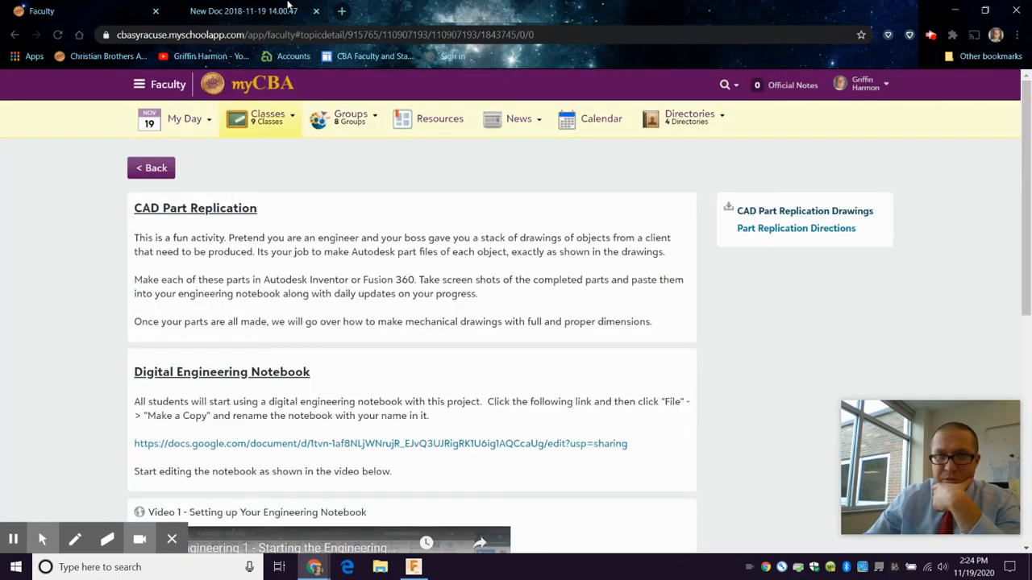
pyautogui.click(290, 5)
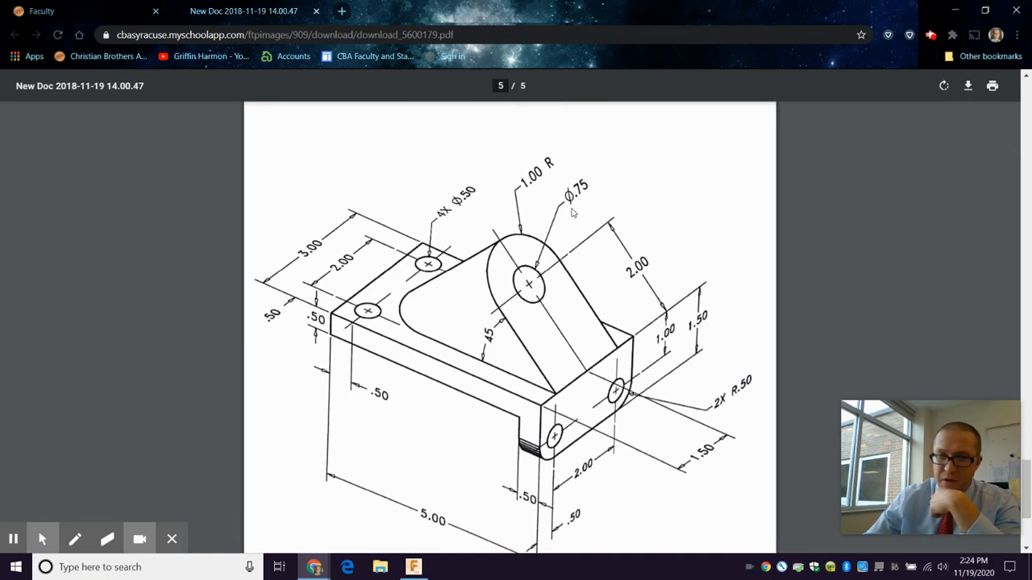
pyautogui.click(81, 18)
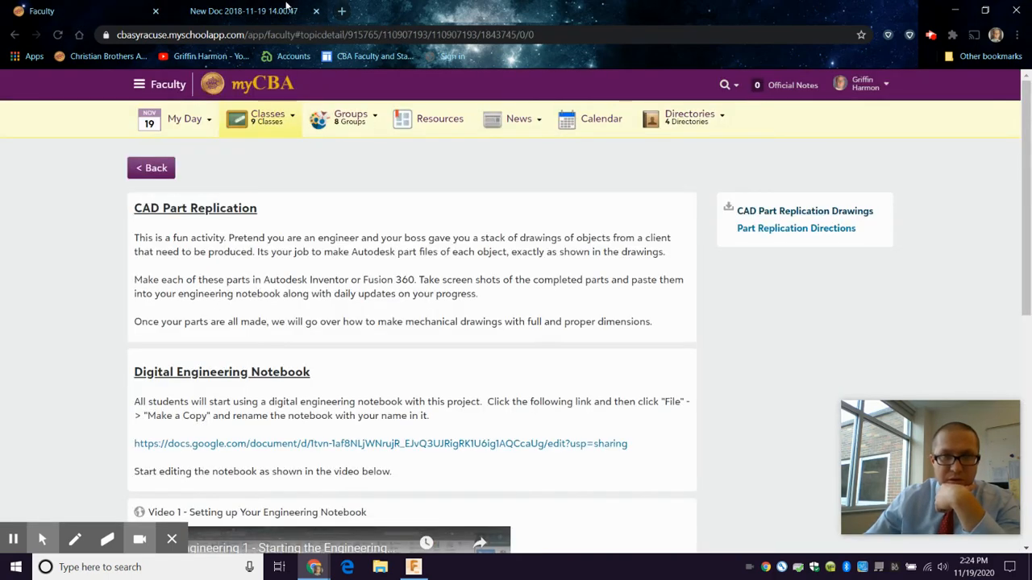
pyautogui.click(282, 8)
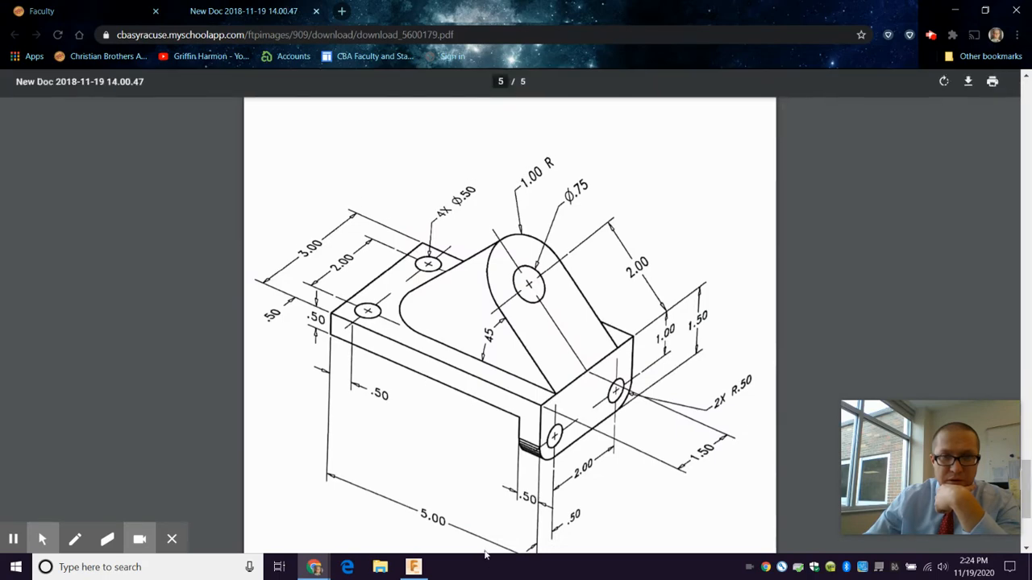
# Switch to Fusion 360 and define a construction plane at a 45-degree angle through the end leg's upper outer edge
pyautogui.click(414, 570)
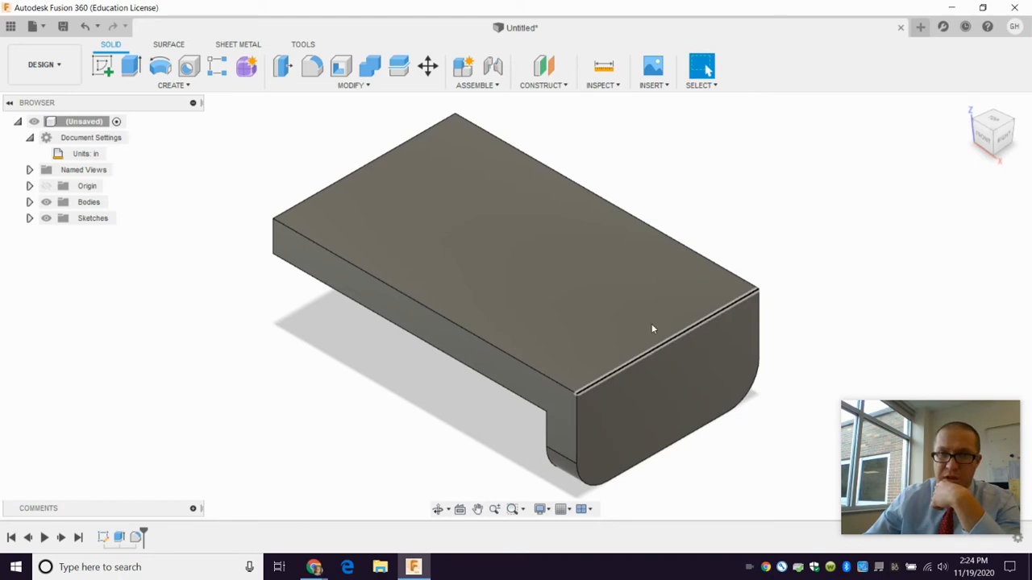
pyautogui.click(569, 87)
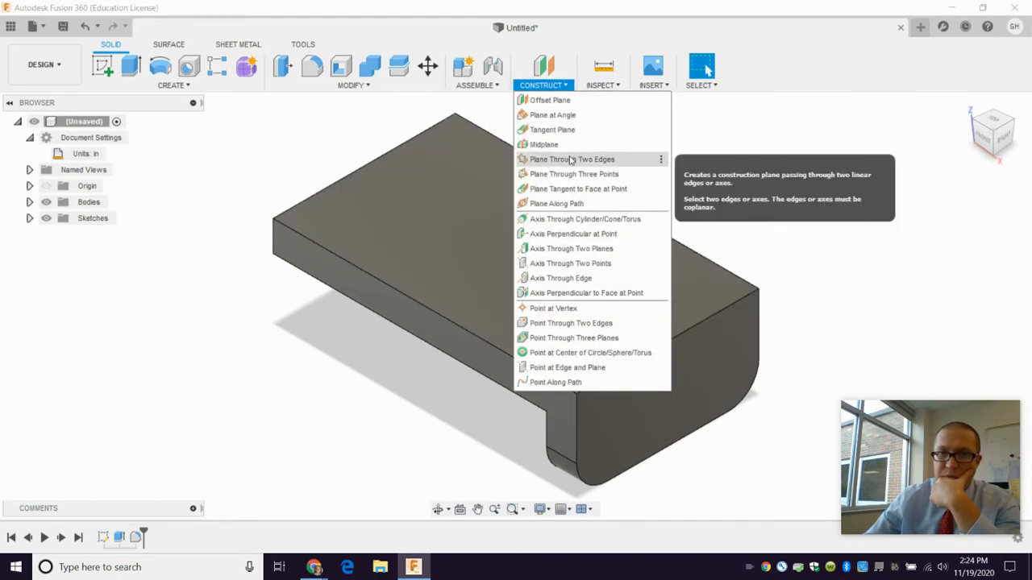
pyautogui.click(552, 115)
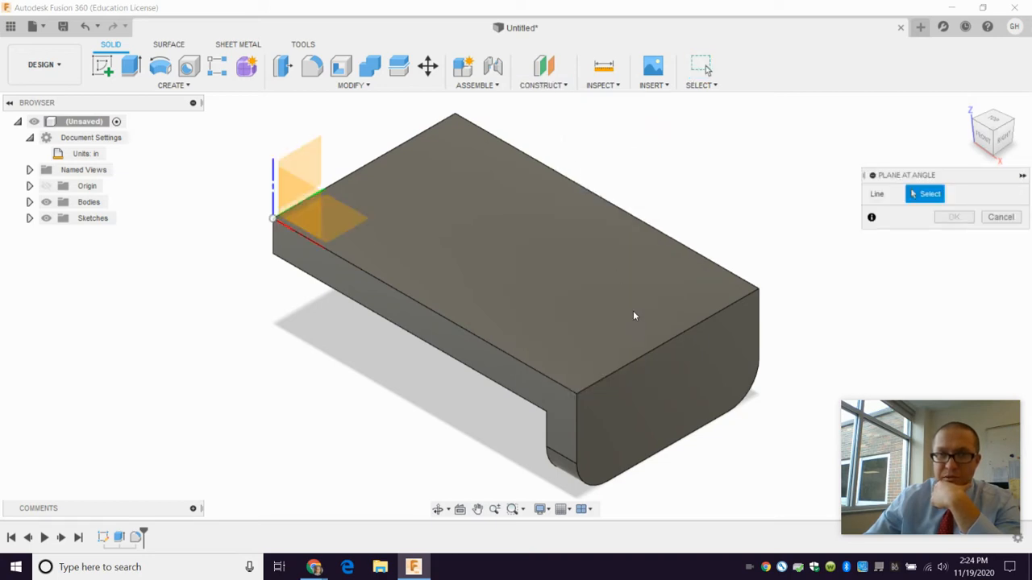
pyautogui.click(655, 357)
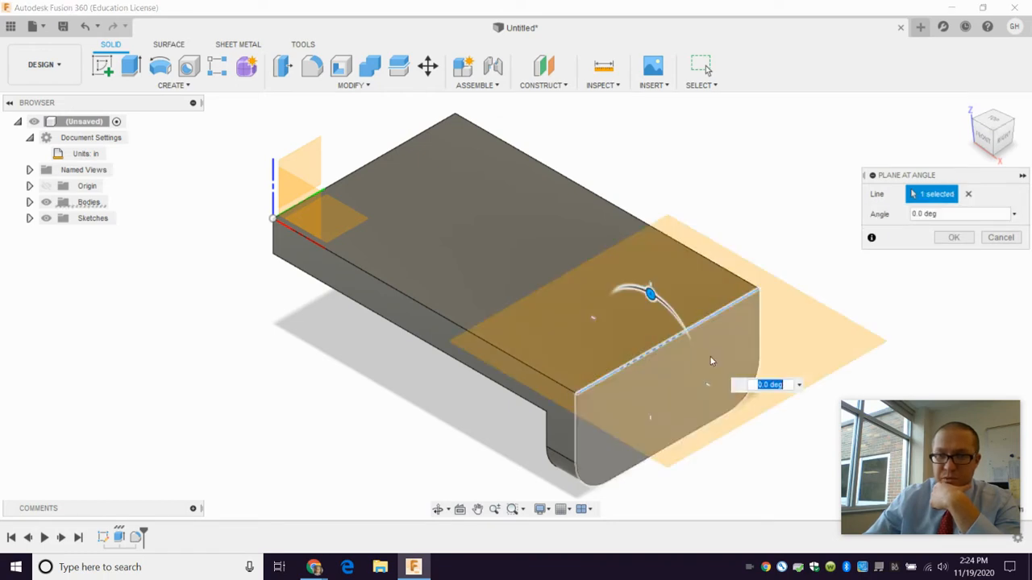
pyautogui.press('Return')
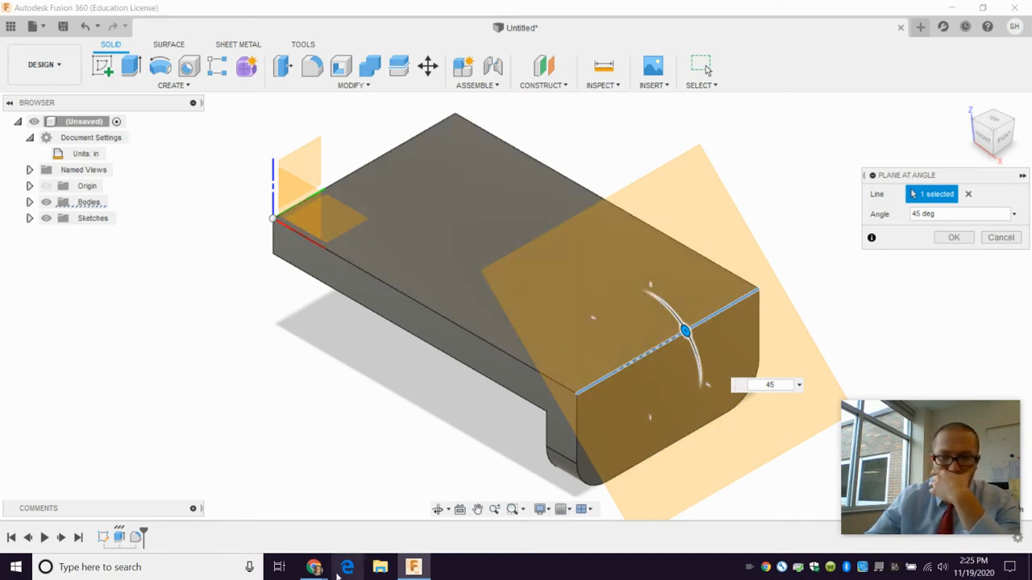
# Launch Autodesk Inventor Professional 2019 from the installed programs
pyautogui.moveTo(314, 569)
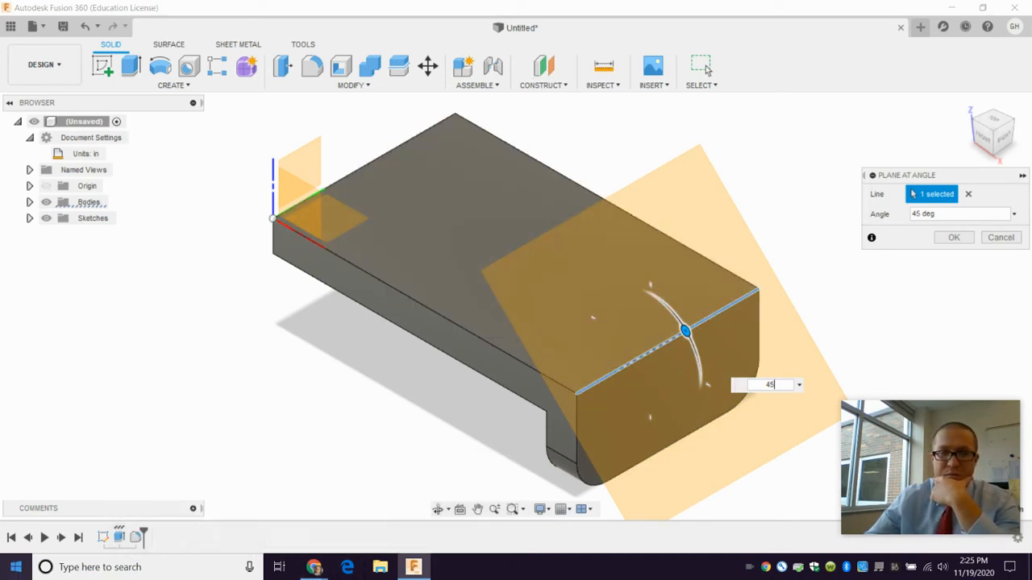
pyautogui.click(16, 567)
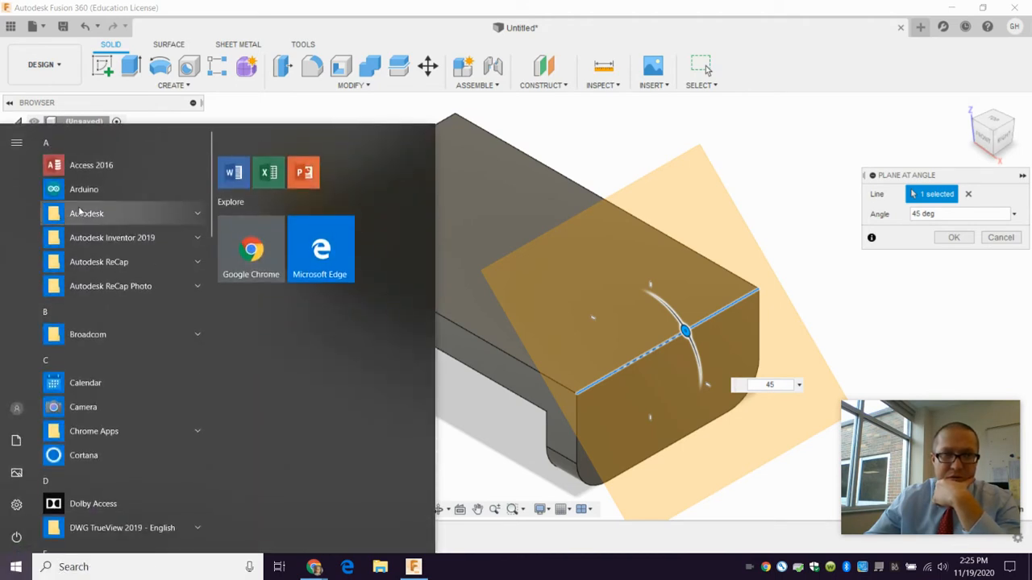
pyautogui.click(80, 213)
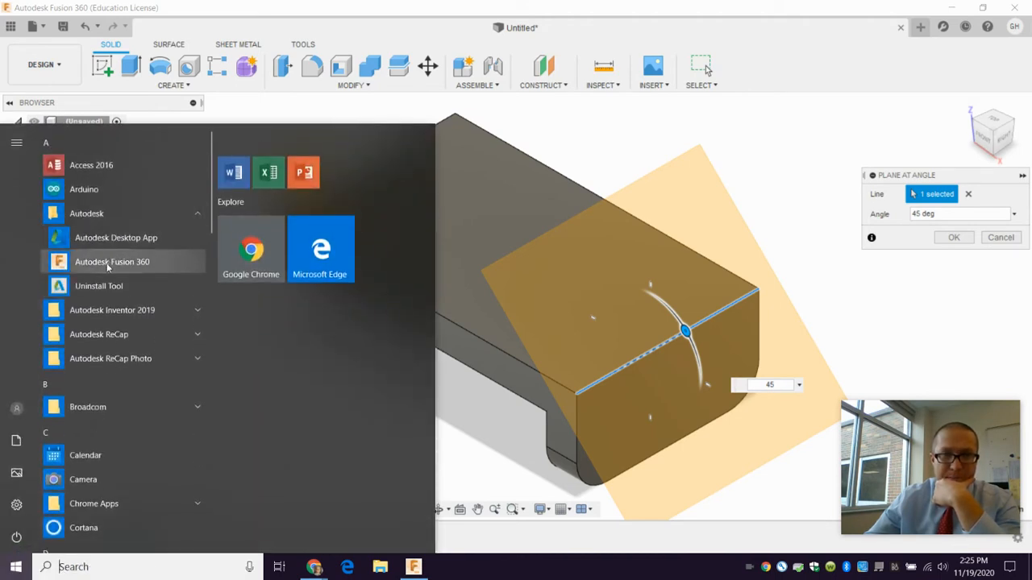
pyautogui.click(98, 309)
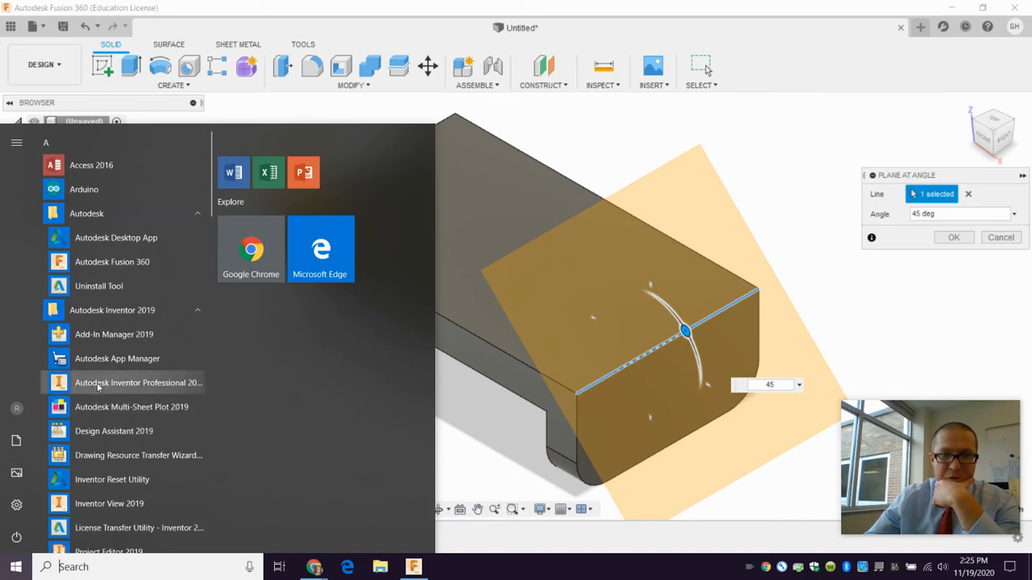
pyautogui.click(98, 383)
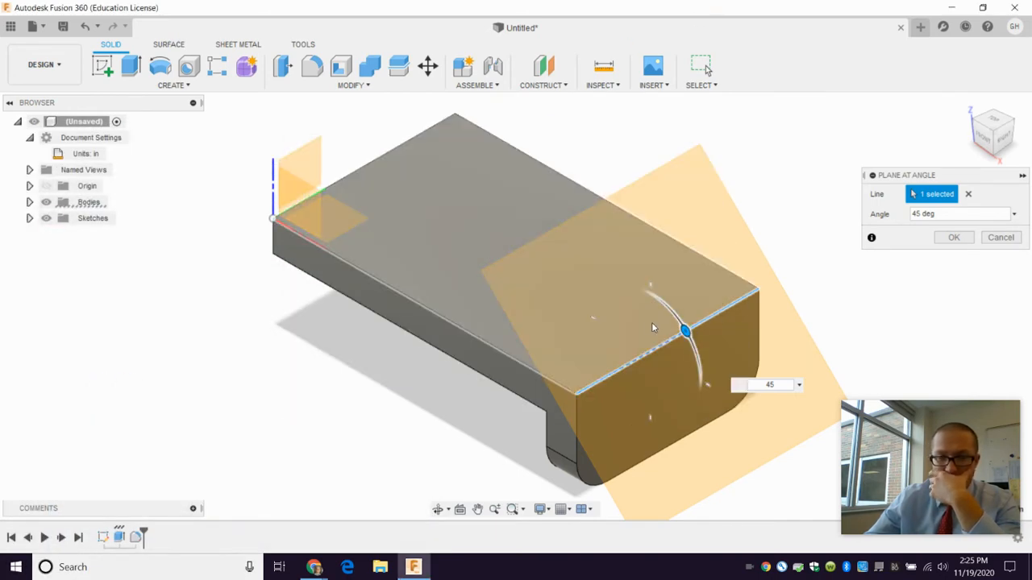
# Confirm the angled construction plane in Fusion 360 and start a sketch on it
pyautogui.press('Return')
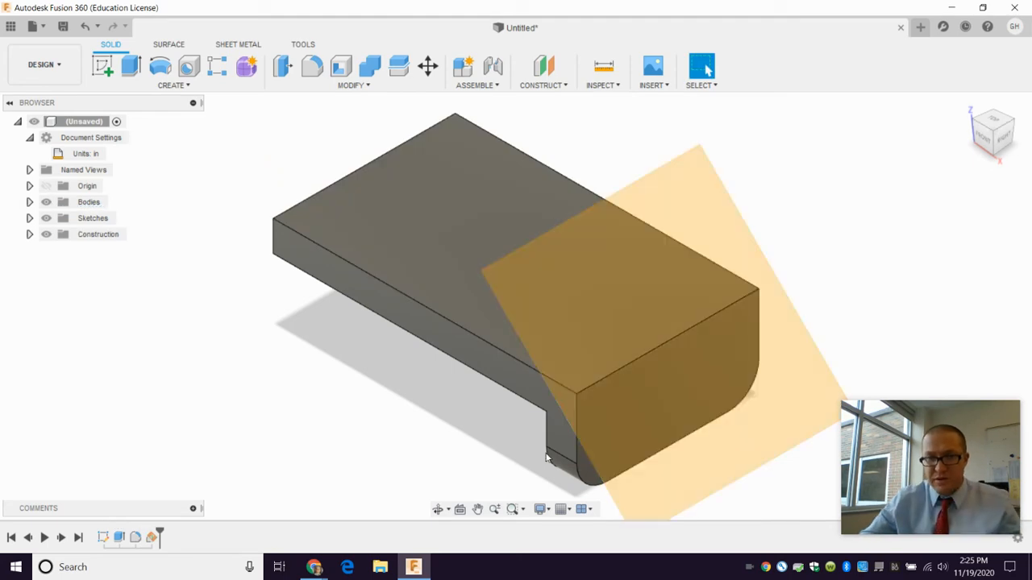
pyautogui.click(102, 66)
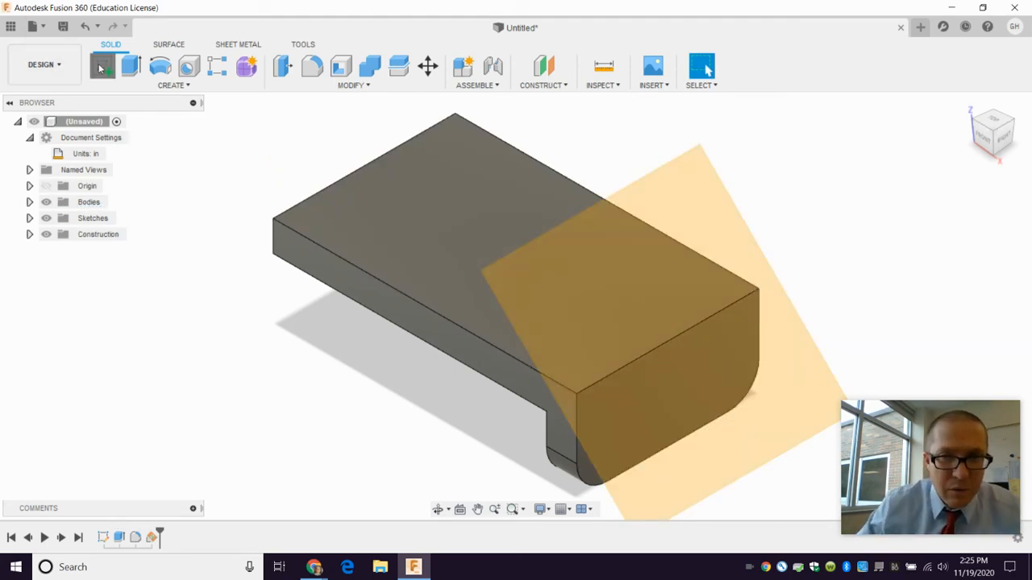
pyautogui.click(673, 177)
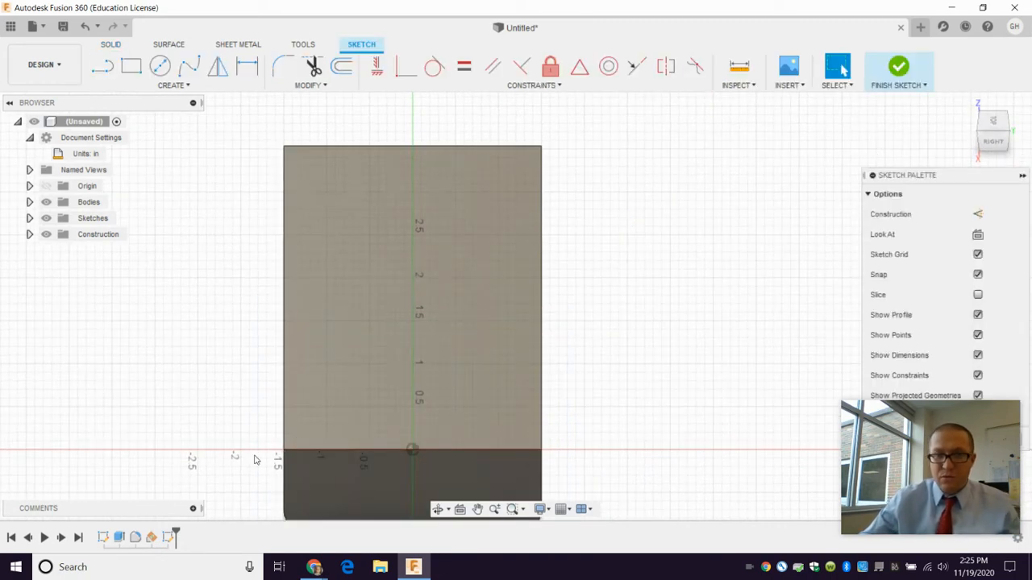
pyautogui.moveTo(425, 396)
pyautogui.mouseDown(button='middle')
pyautogui.moveTo(481, 261)
pyautogui.moveTo(456, 293)
pyautogui.mouseUp(button='middle')
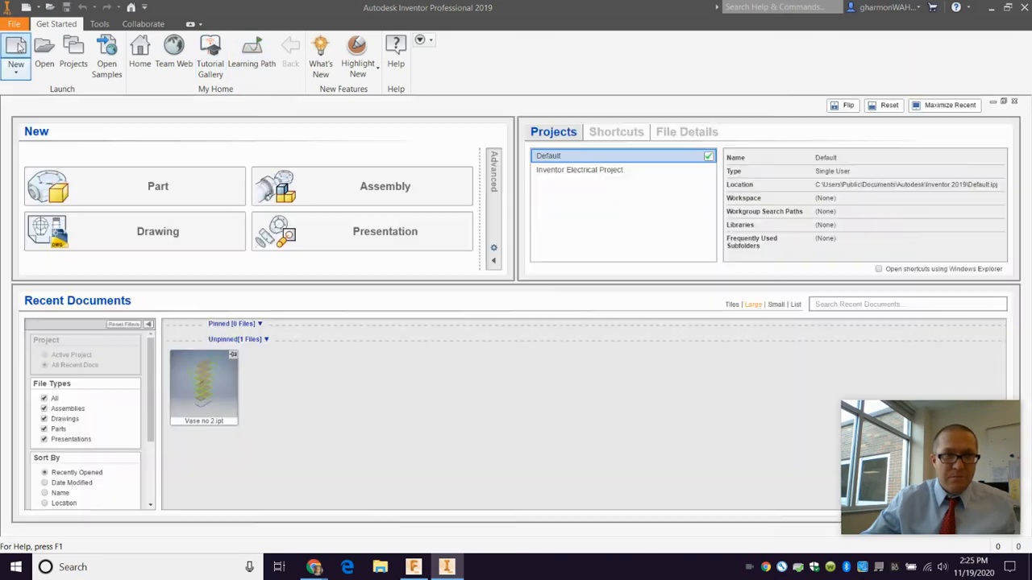
# Create a new part in Inventor from the Standard.ipt template
pyautogui.click(15, 48)
pyautogui.click(554, 211)
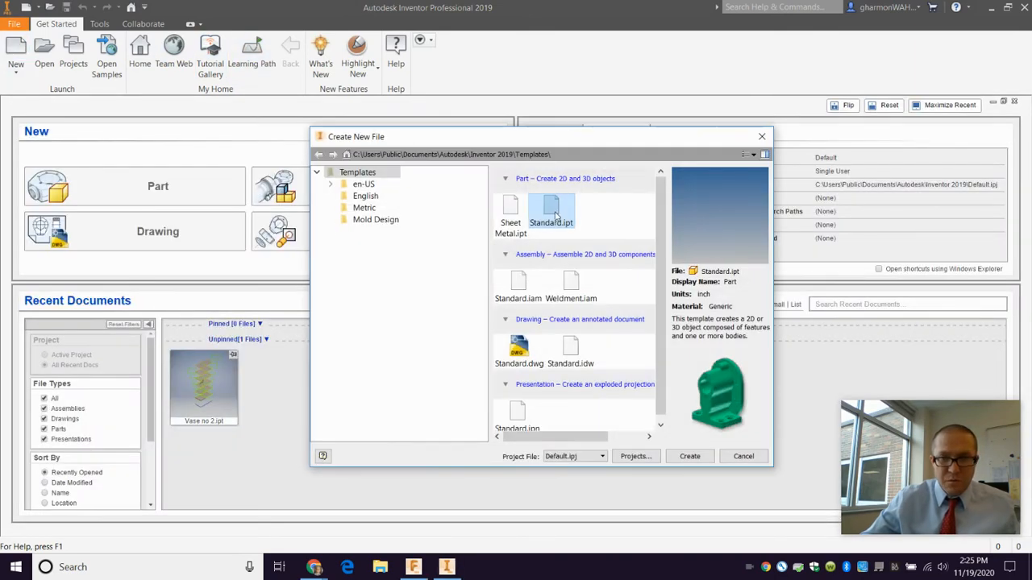
pyautogui.doubleClick(554, 214)
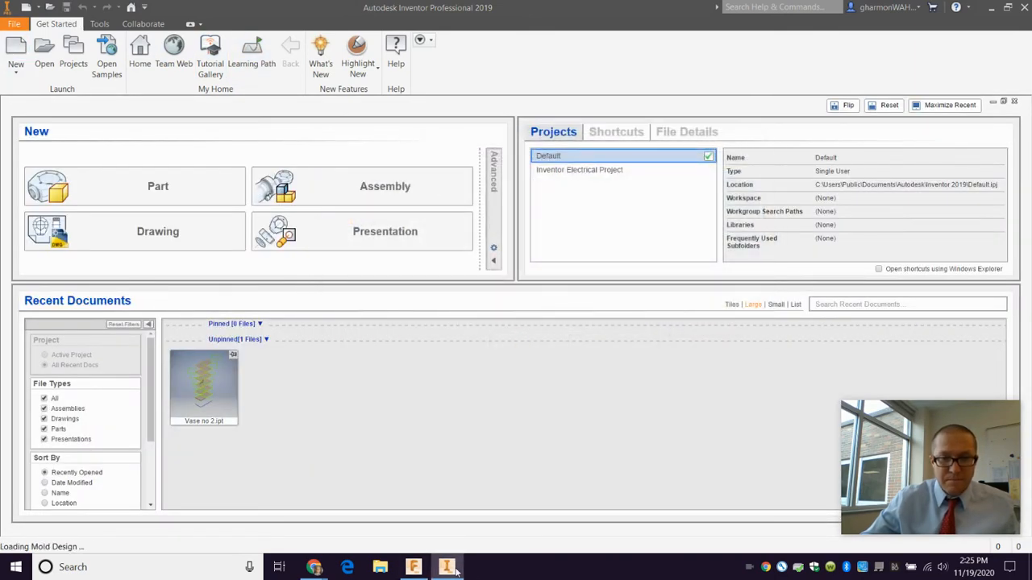
# Switch to Fusion 360 and sketch a two-point rectangle about 1.8 in wide and 2.6 in high, rising from the plate's end edge
pyautogui.click(414, 567)
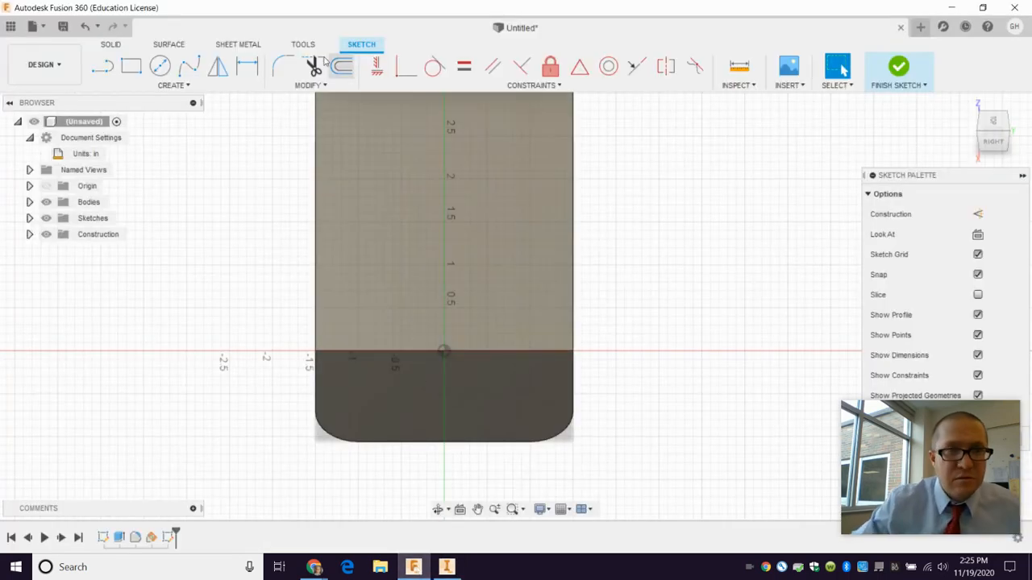
pyautogui.click(126, 69)
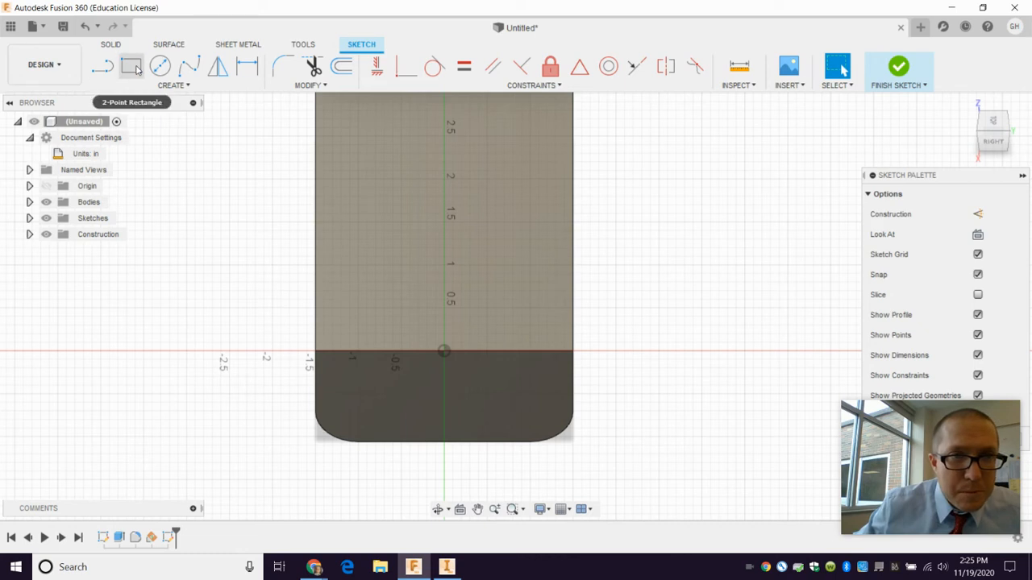
pyautogui.click(367, 350)
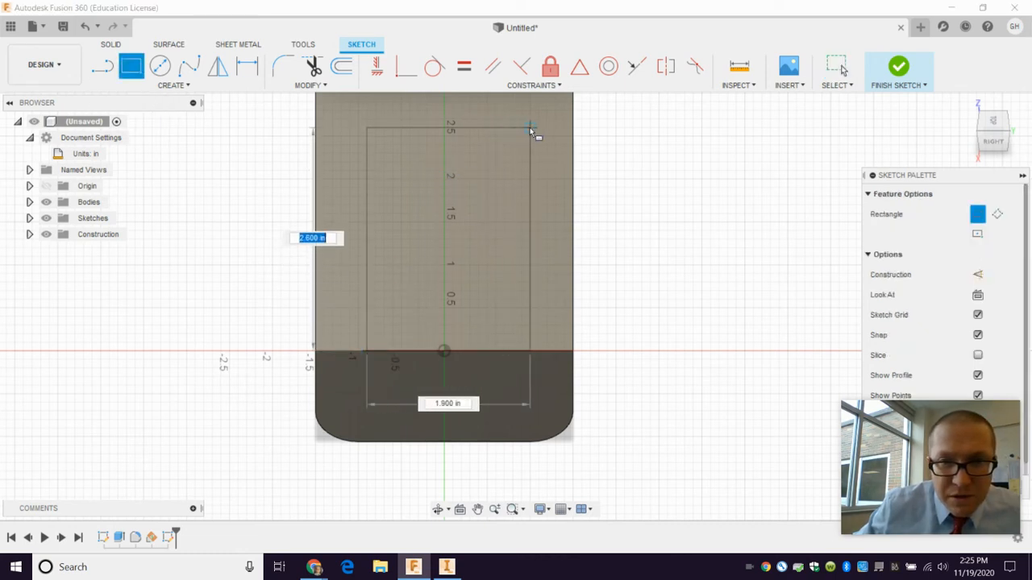
pyautogui.click(526, 127)
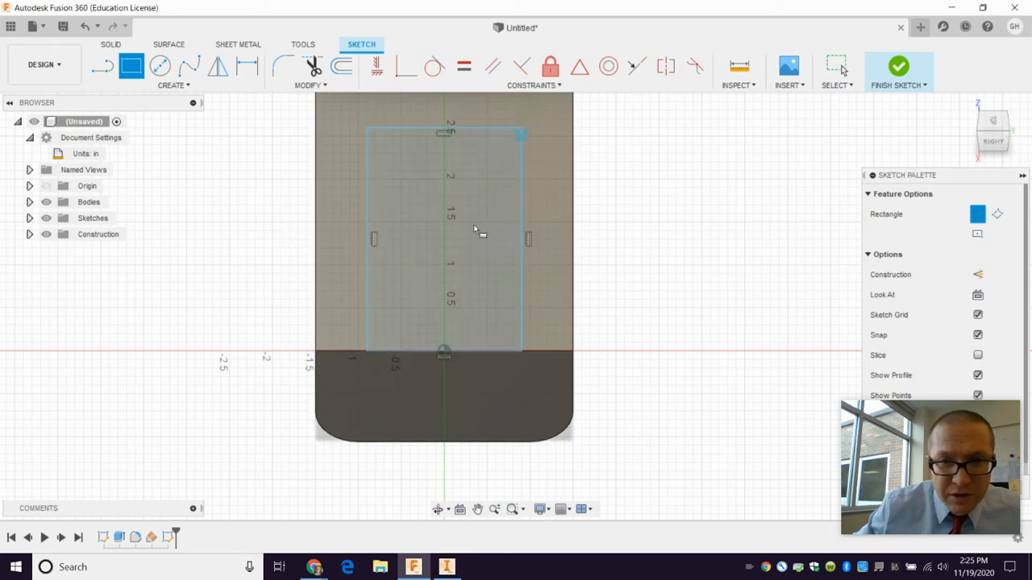
pyautogui.scroll(-3, 485, 304)
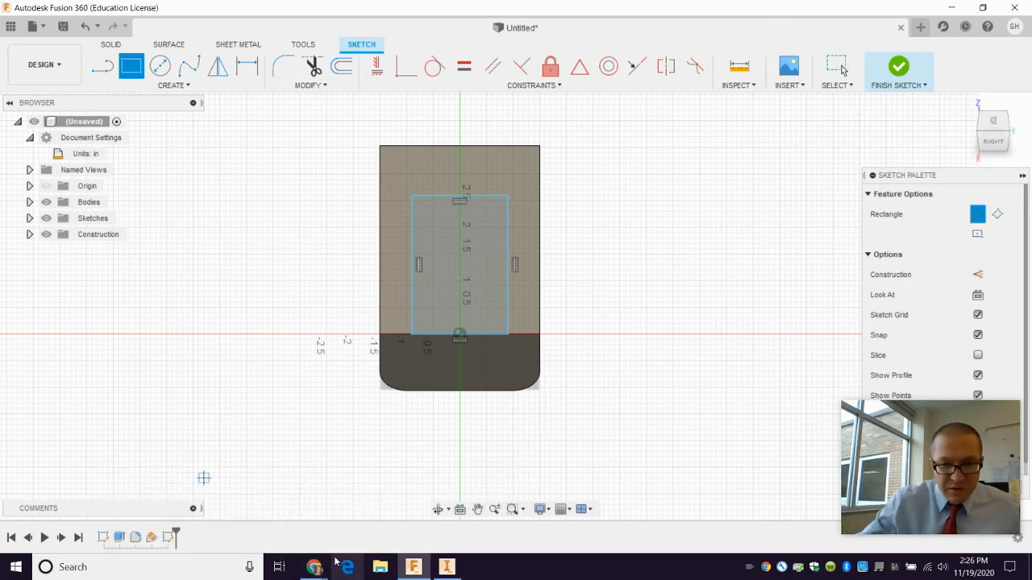
# Consult the page 5 drawing in Chrome for the lug's size and dimension the rectangle's width to 2.0 in in Fusion 360
pyautogui.moveTo(319, 569)
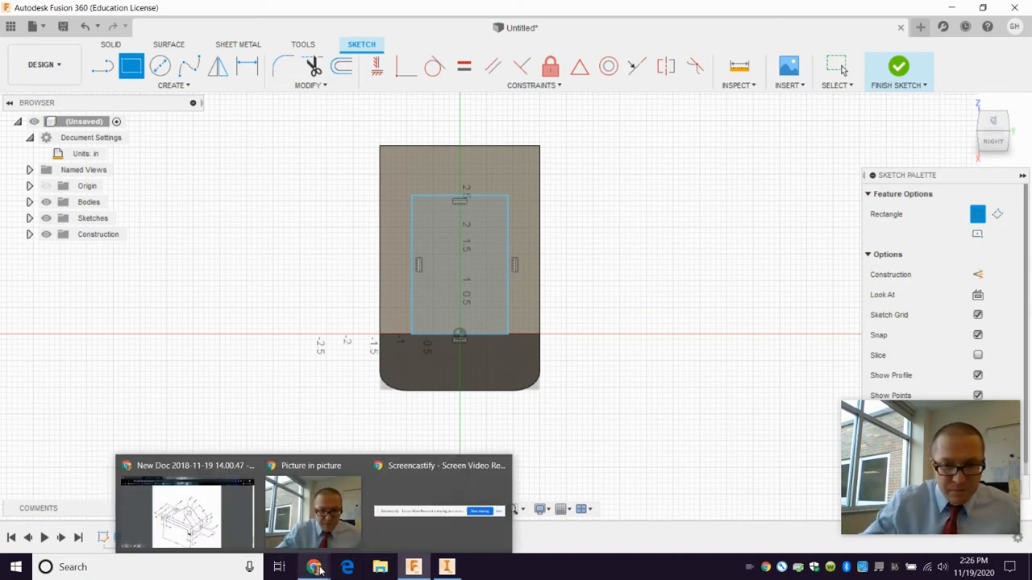
pyautogui.click(223, 535)
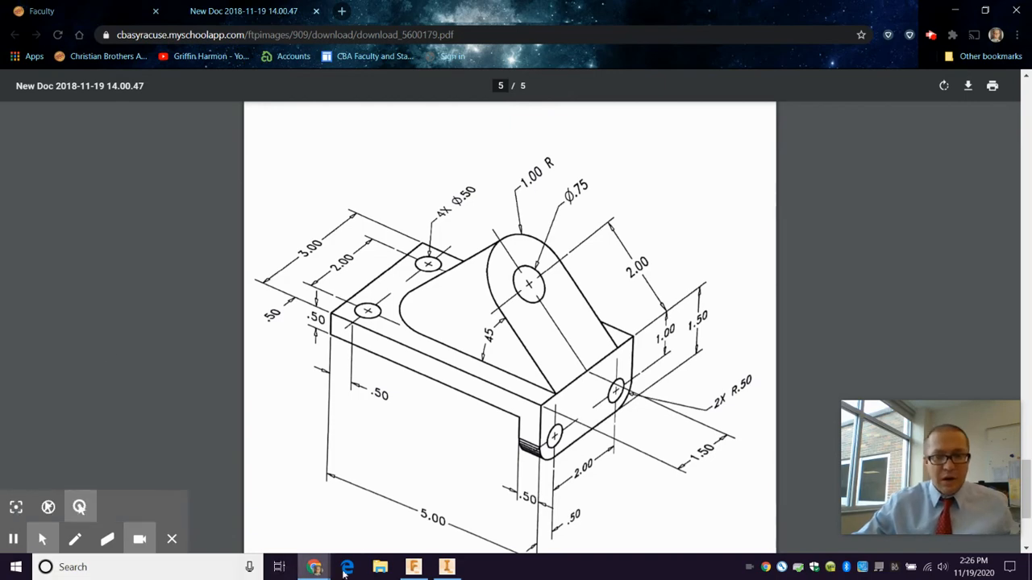
pyautogui.click(409, 569)
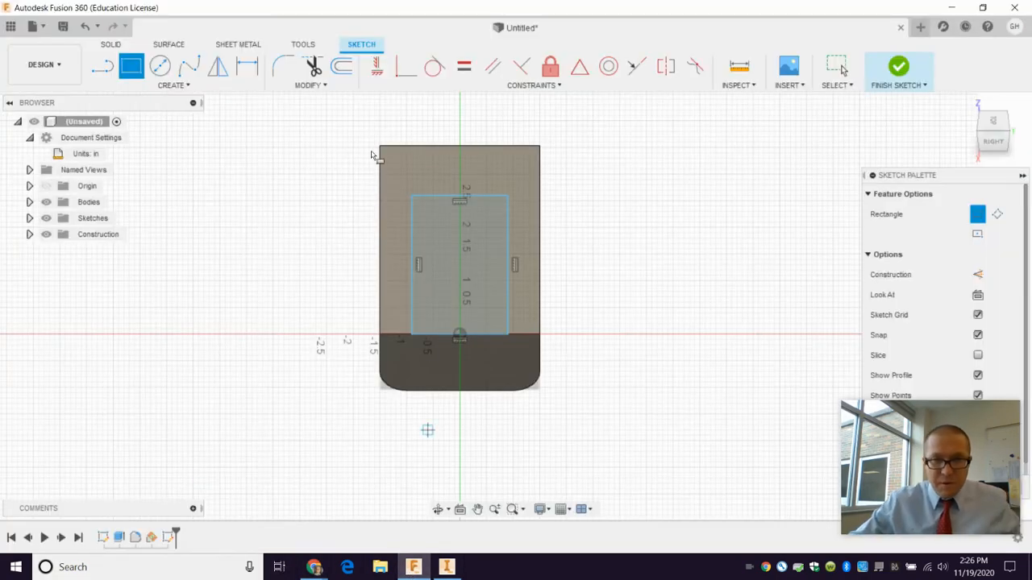
pyautogui.click(163, 70)
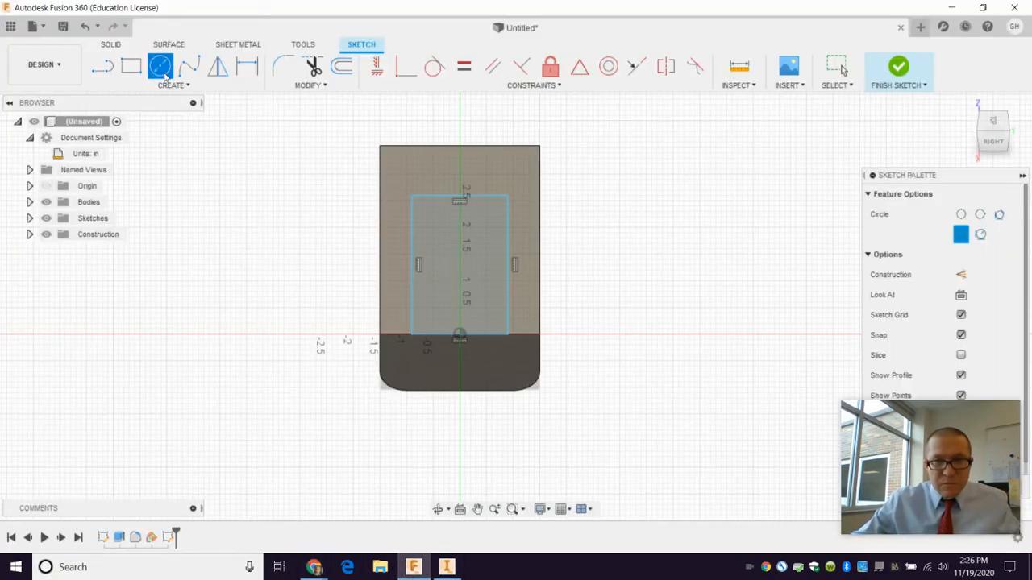
pyautogui.click(247, 68)
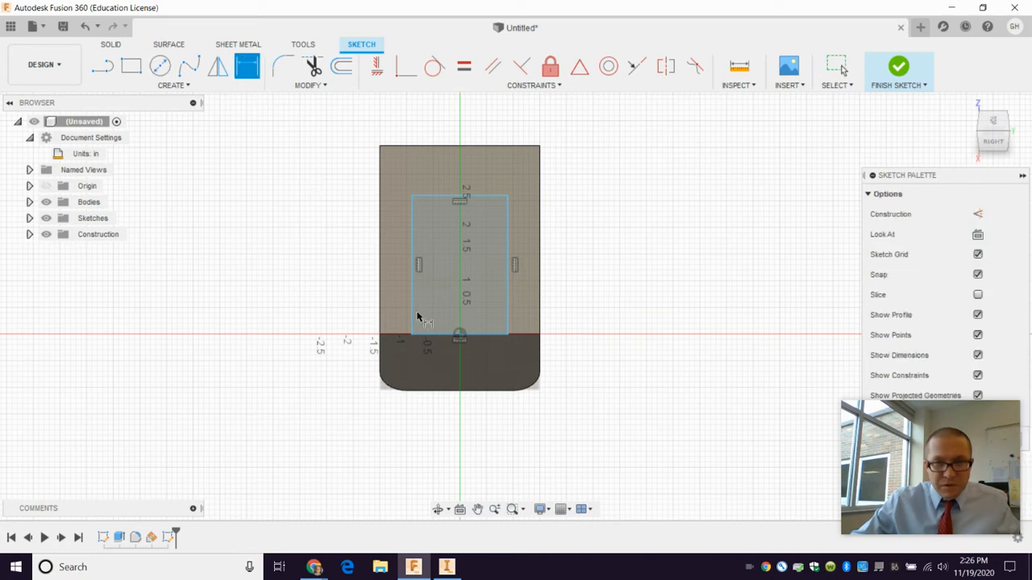
pyautogui.click(413, 313)
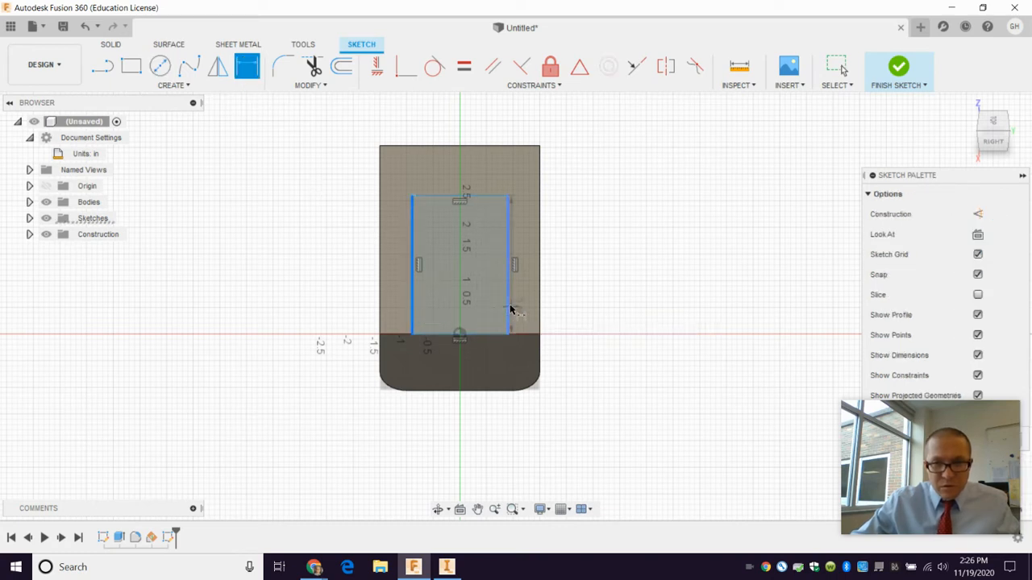
pyautogui.click(511, 307)
pyautogui.click(471, 137)
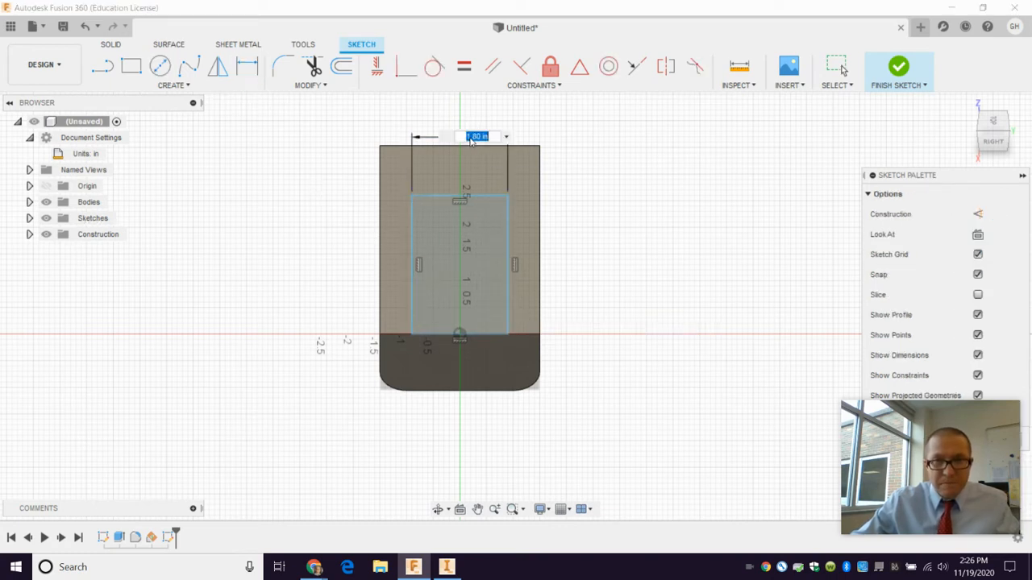
pyautogui.write('2.0')
pyautogui.press('Return')
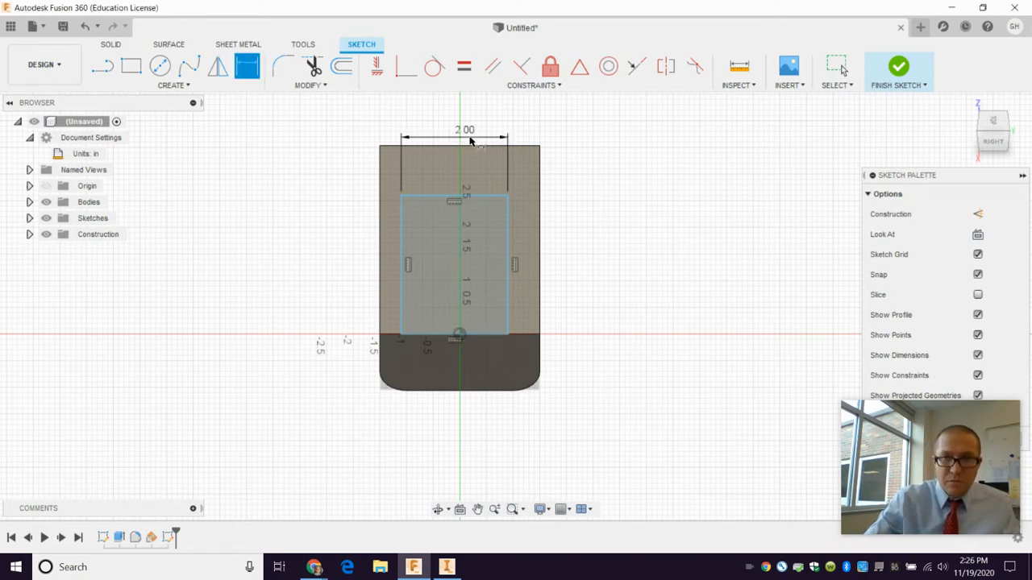
# Dimension the rectangle's height from the plate's end edge to its far side as 2.0 in
pyautogui.click(486, 335)
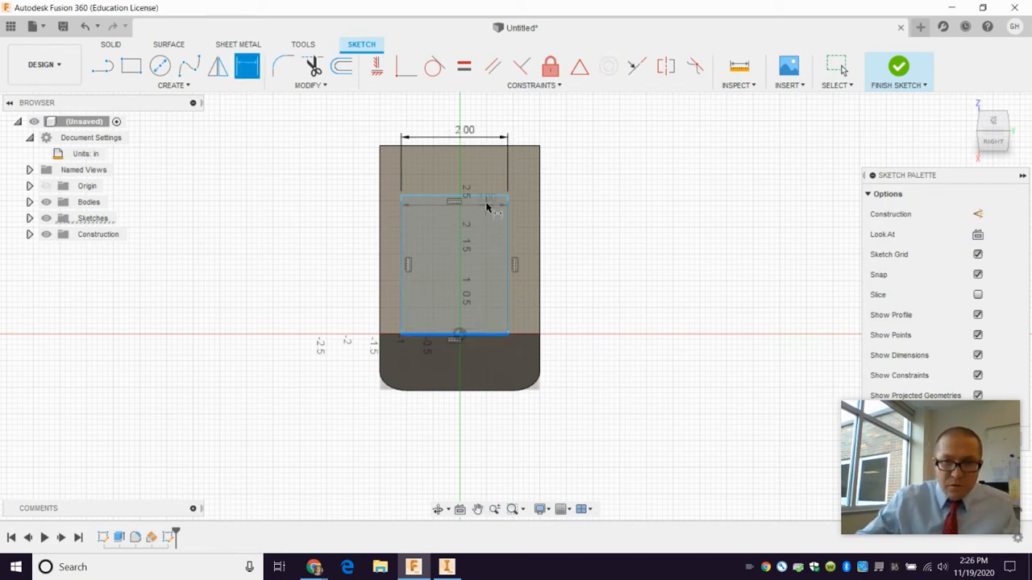
pyautogui.click(484, 195)
pyautogui.click(592, 294)
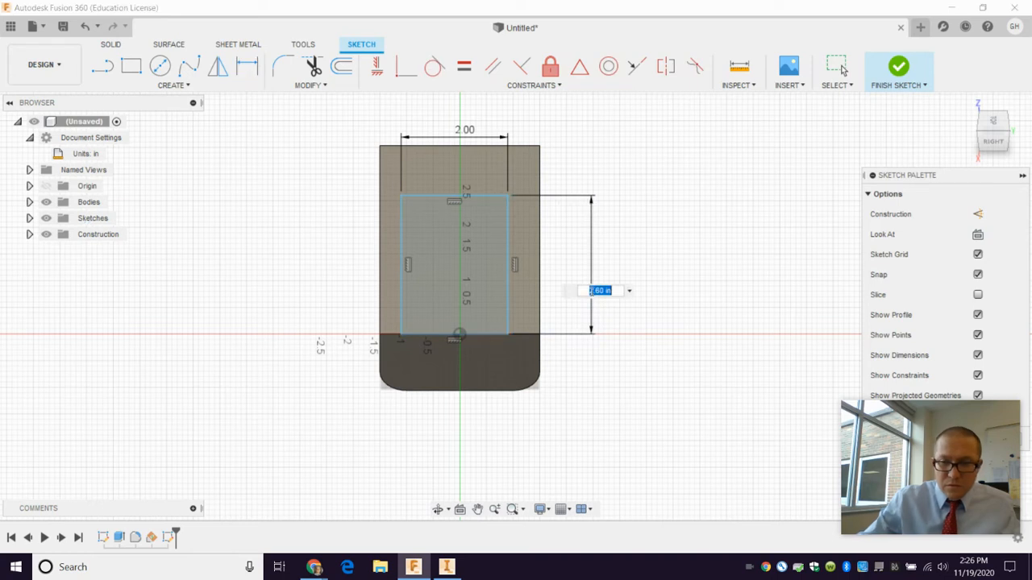
pyautogui.write('2.0')
pyautogui.press('Return')
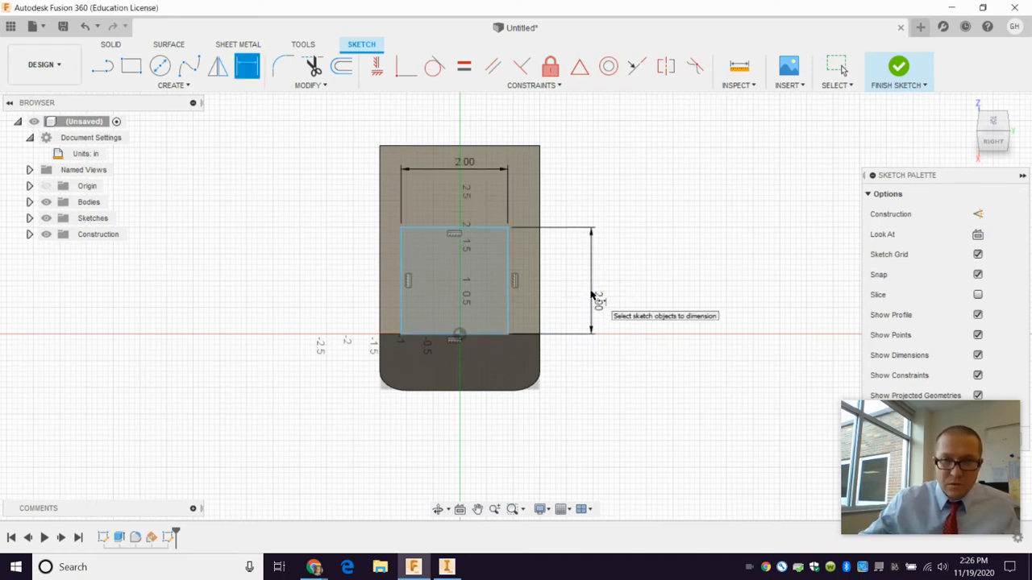
# Project the plate's long side edge next to the rectangle into the lug sketch with Projection Link on
pyautogui.click(401, 253)
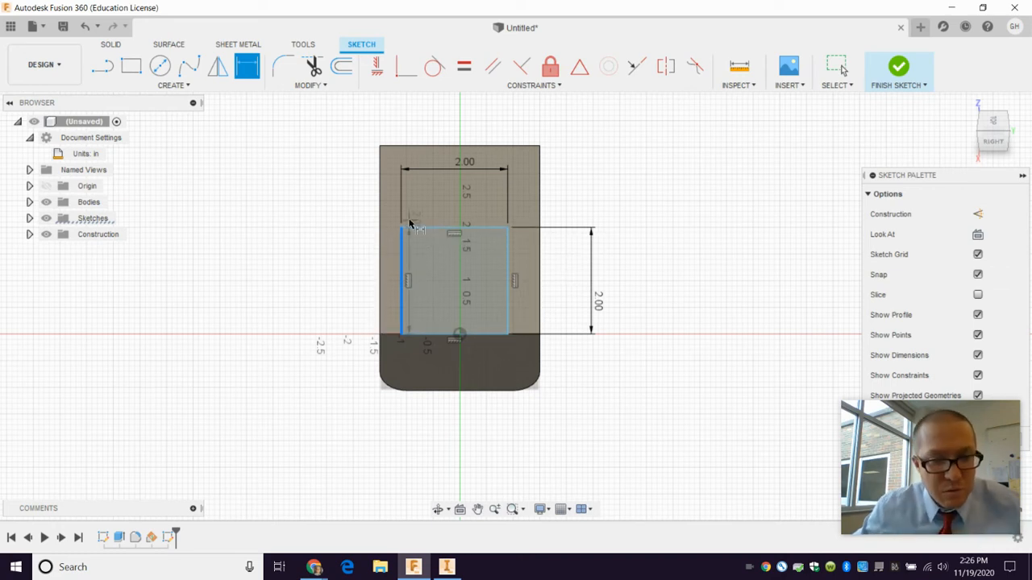
pyautogui.press('Escape')
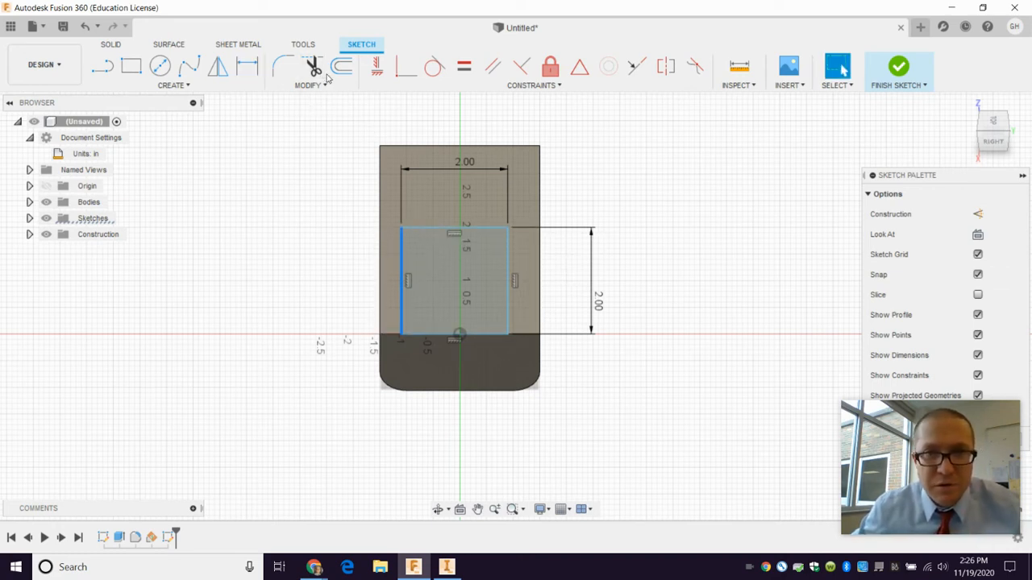
pyautogui.click(229, 87)
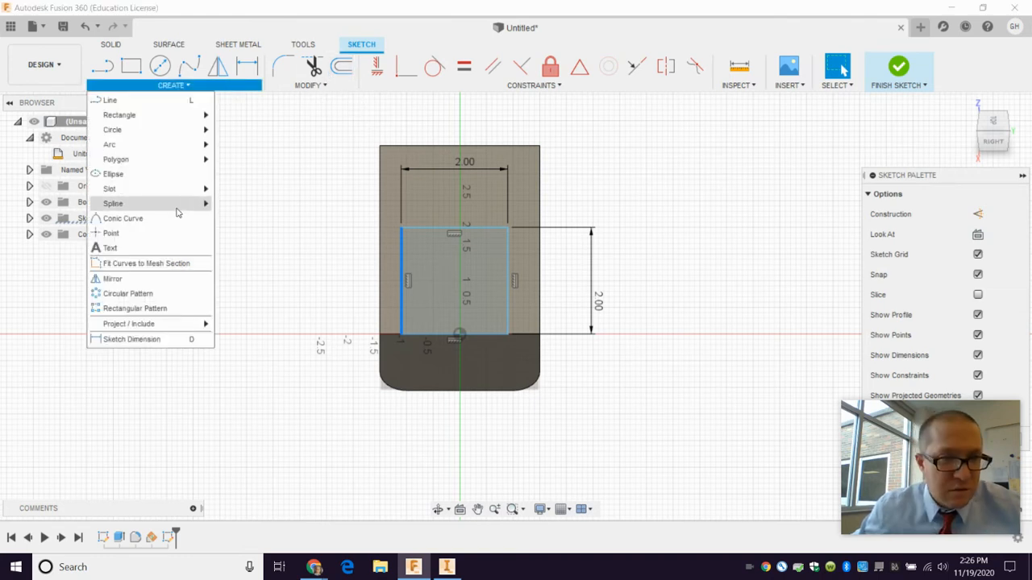
pyautogui.moveTo(169, 324)
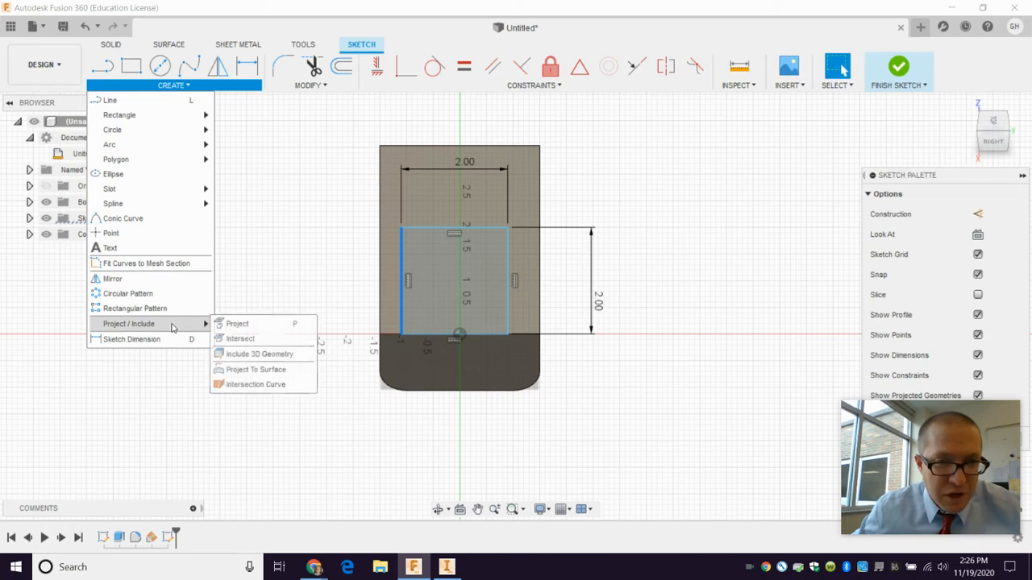
pyautogui.click(238, 326)
pyautogui.click(380, 279)
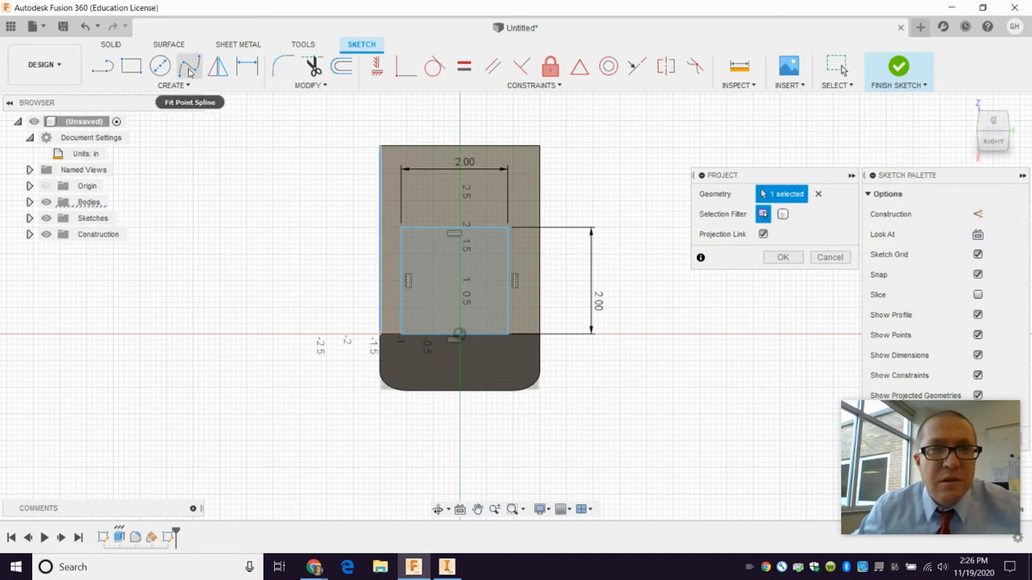
pyautogui.press('Return')
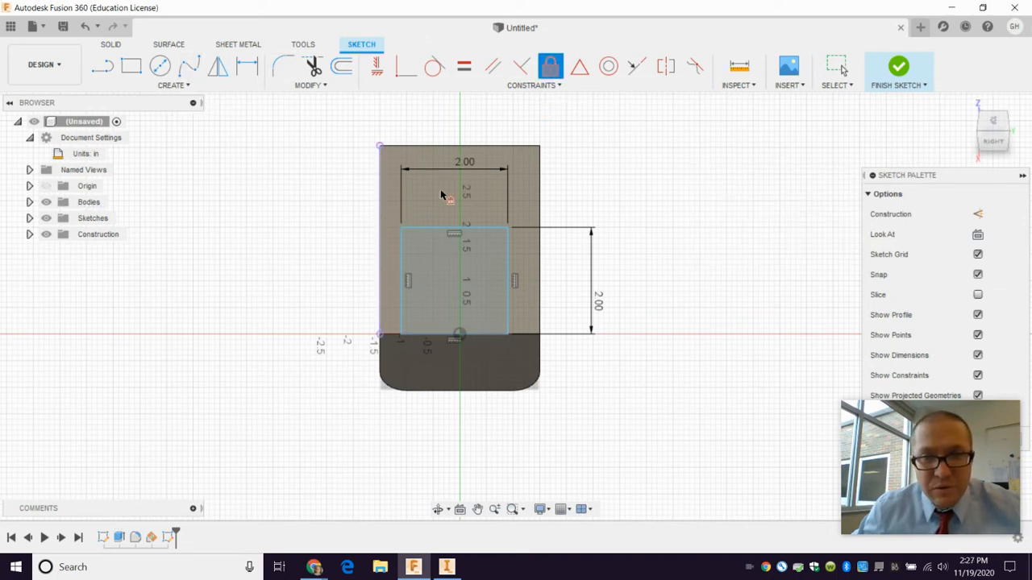
pyautogui.press('Escape')
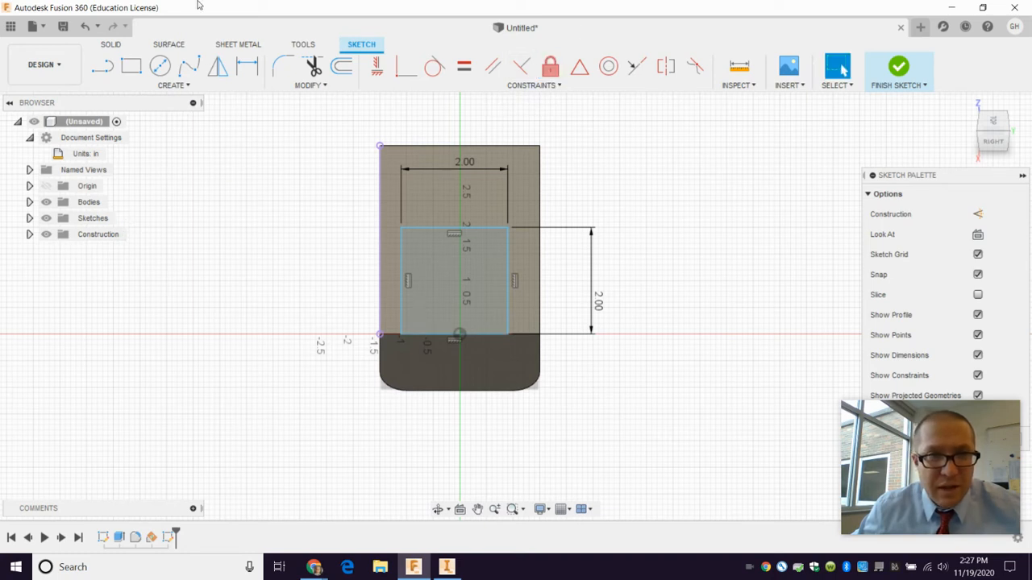
# Dimension the gap between the projected plate edge and the rectangle's nearest side as 0.5 in
pyautogui.click(247, 65)
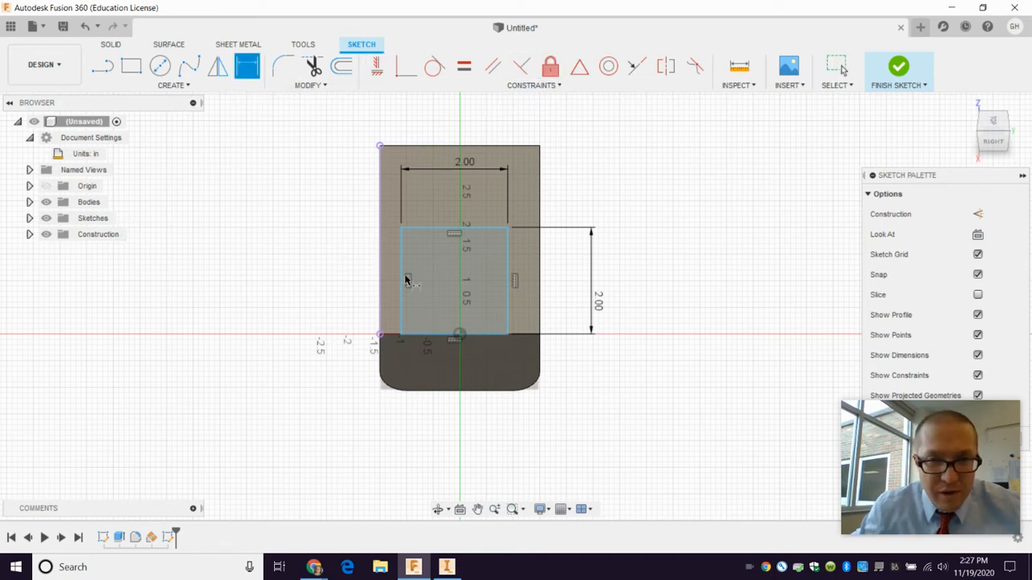
pyautogui.click(381, 279)
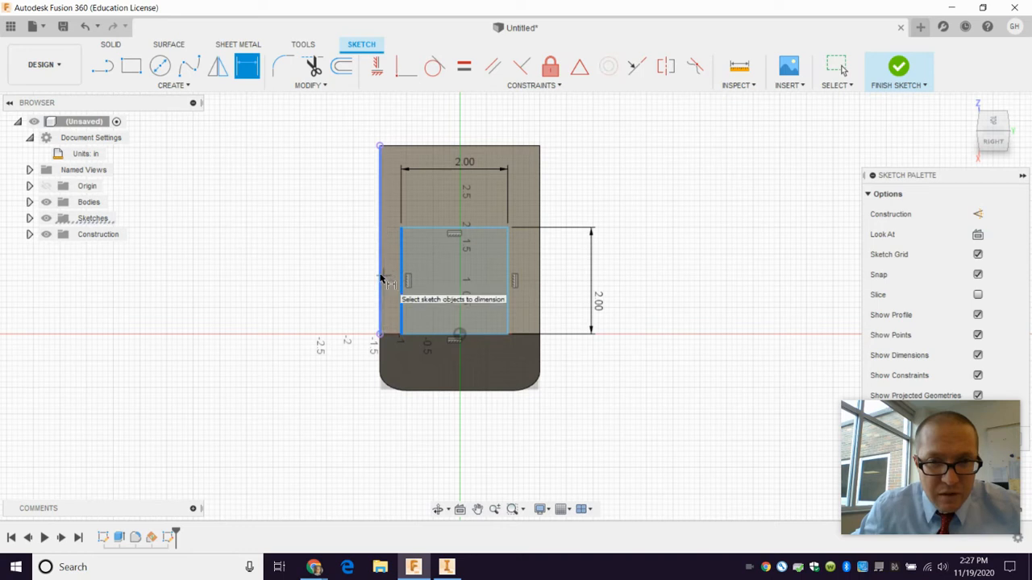
pyautogui.click(337, 289)
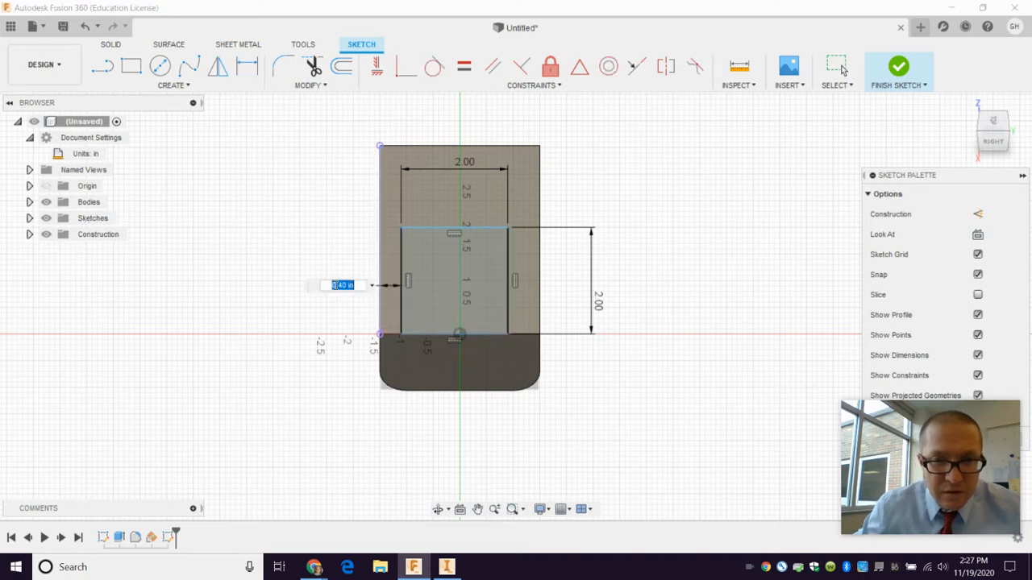
pyautogui.write('0.5')
pyautogui.press('Return')
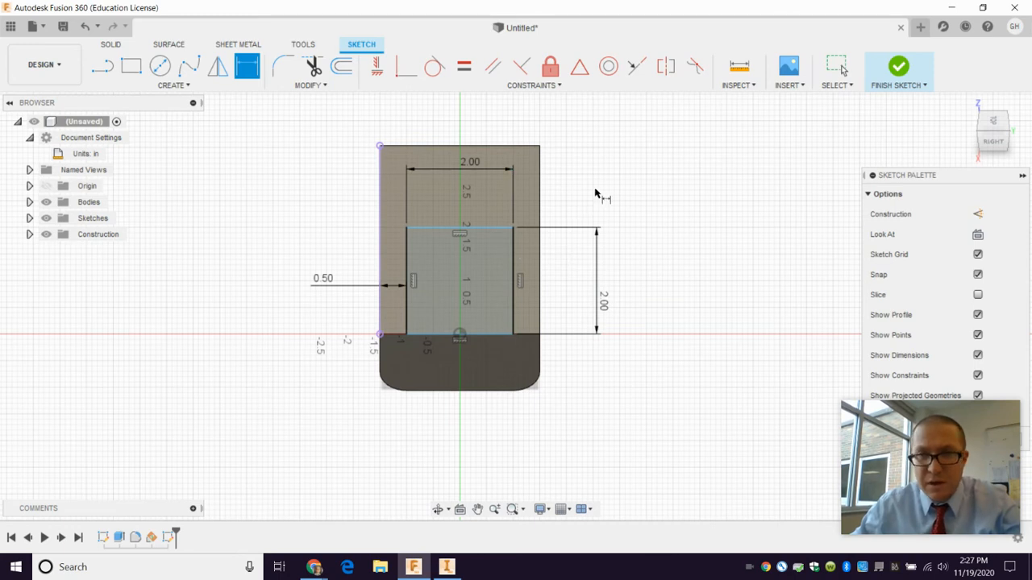
# Draw a circle centred on the rectangle's far edge through its corner, trim it and that edge into a rounded lug end, and finish the sketch
pyautogui.click(161, 66)
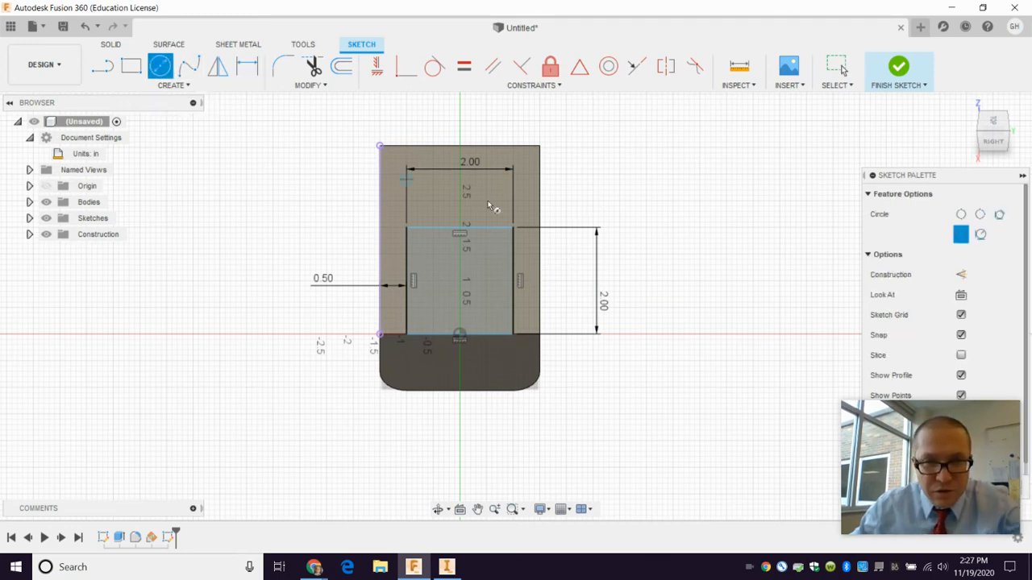
pyautogui.click(459, 230)
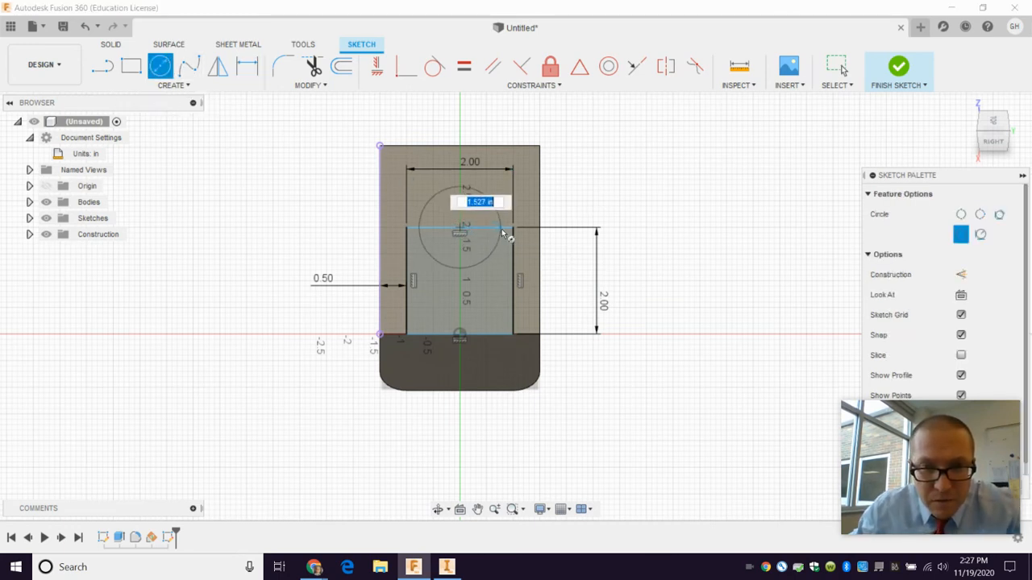
pyautogui.click(514, 231)
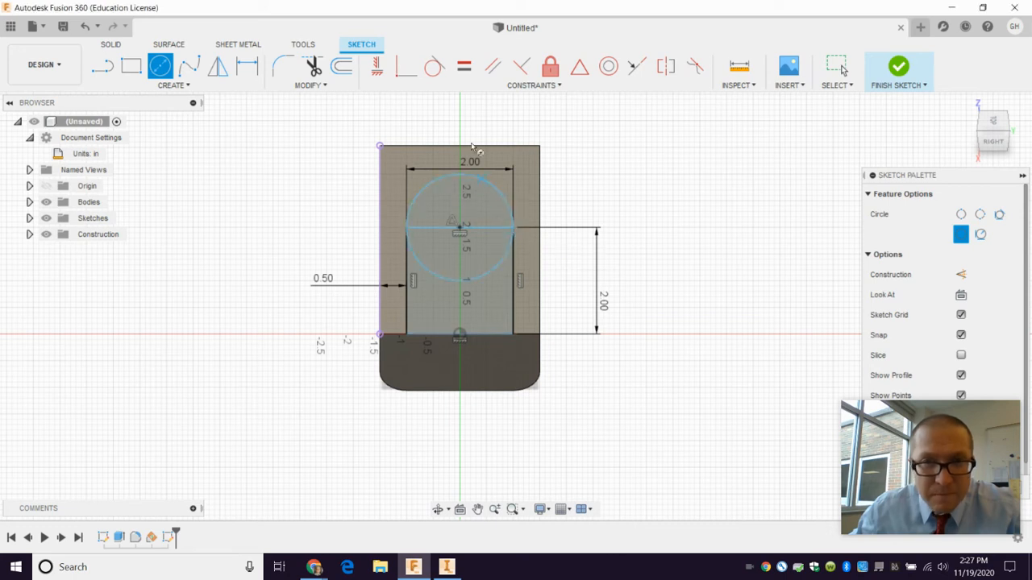
pyautogui.press('t')
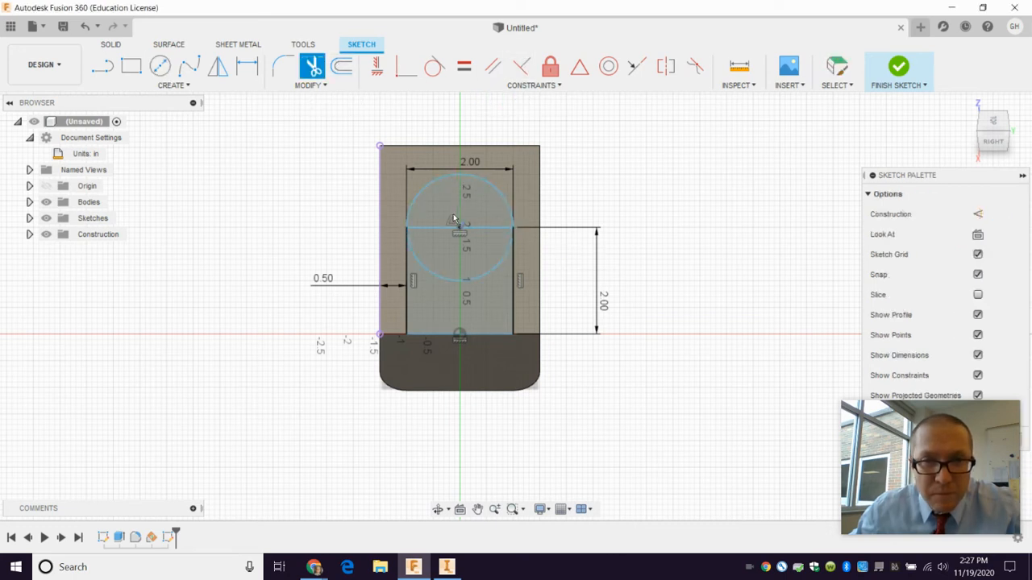
pyautogui.click(433, 277)
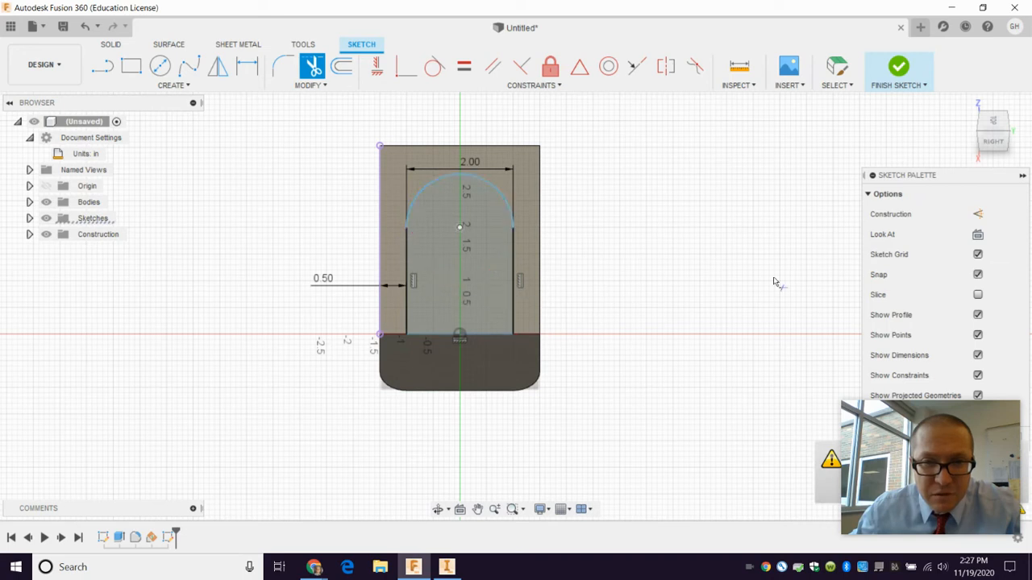
pyautogui.click(898, 81)
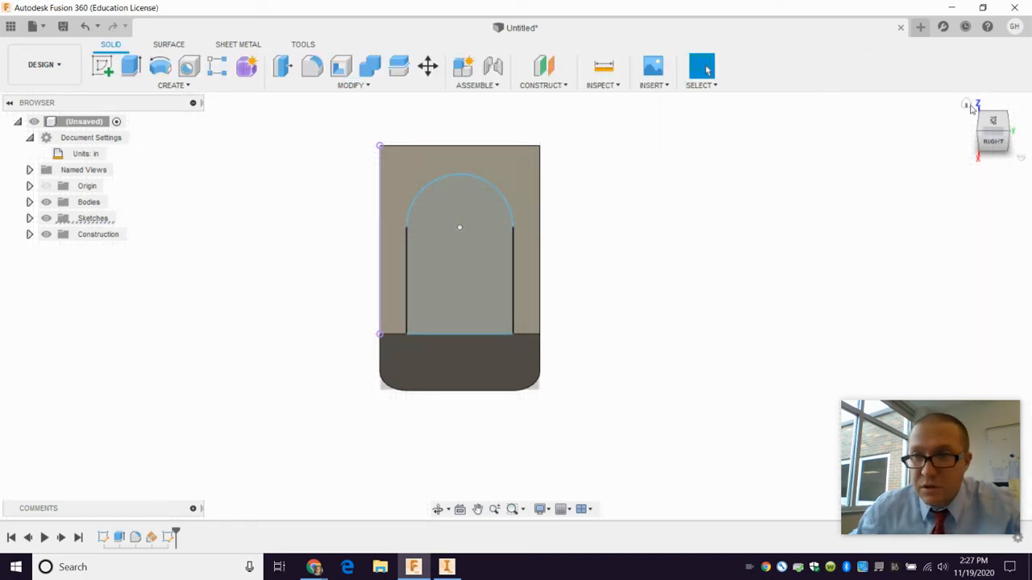
# Set up a Join extrusion of the rounded lug profile with extent To Object, ending at the plate's upper face
pyautogui.click(970, 107)
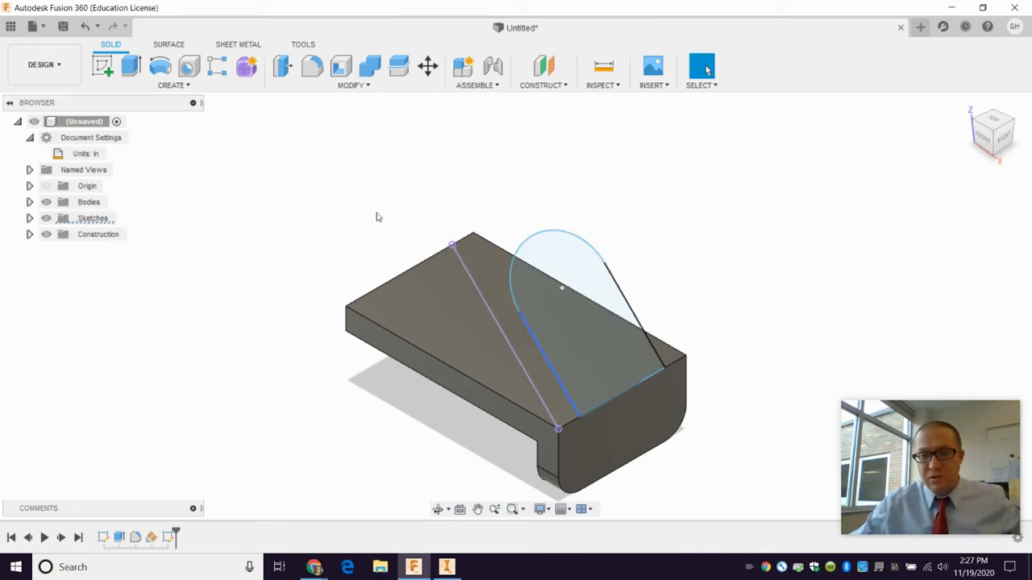
pyautogui.click(130, 67)
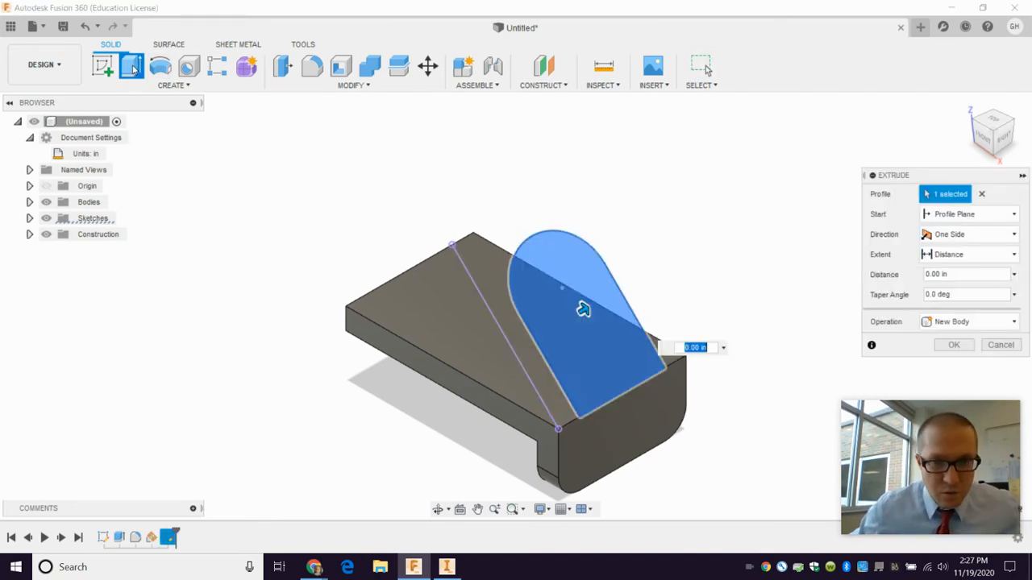
pyautogui.click(953, 254)
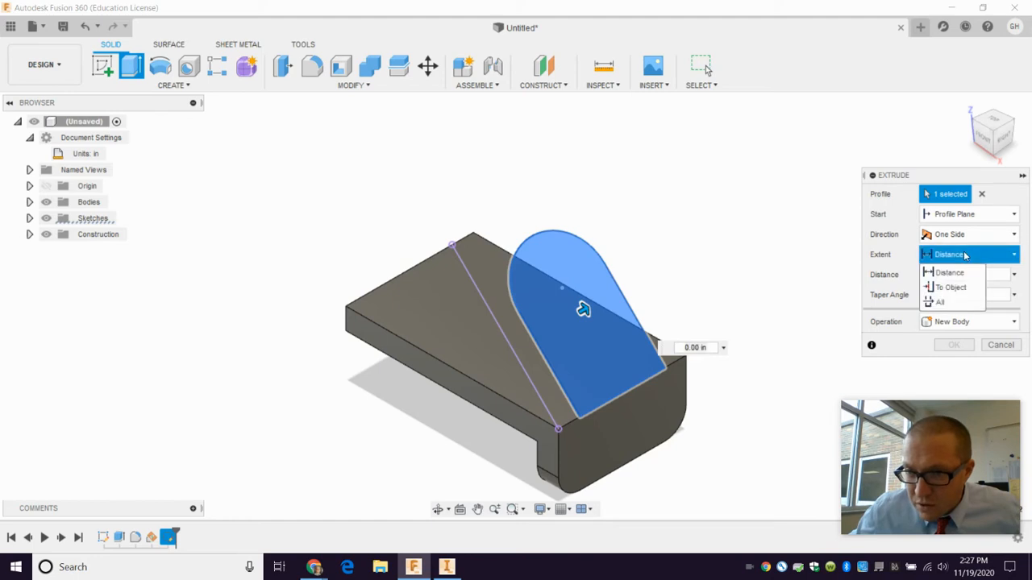
pyautogui.click(950, 288)
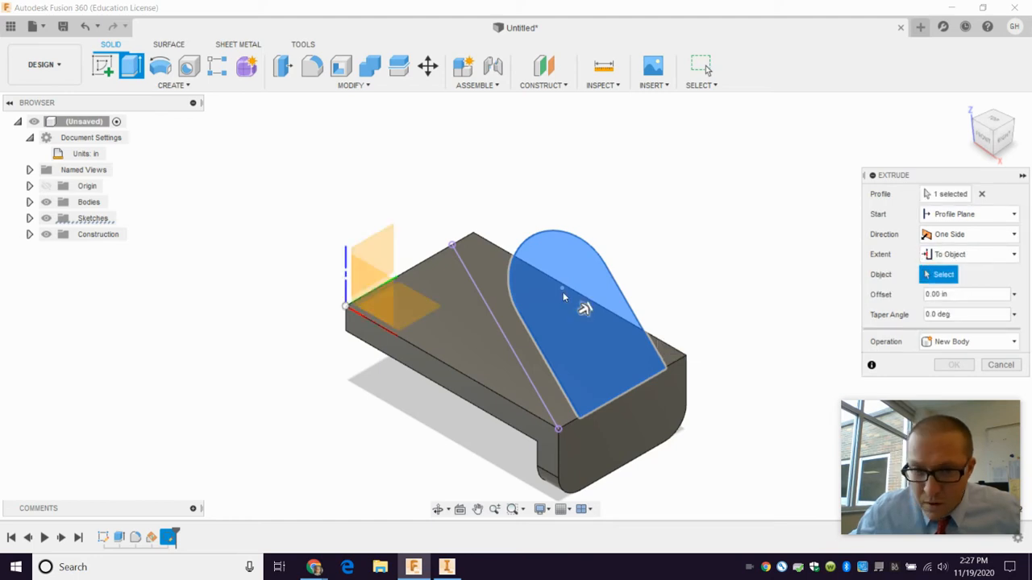
pyautogui.click(467, 333)
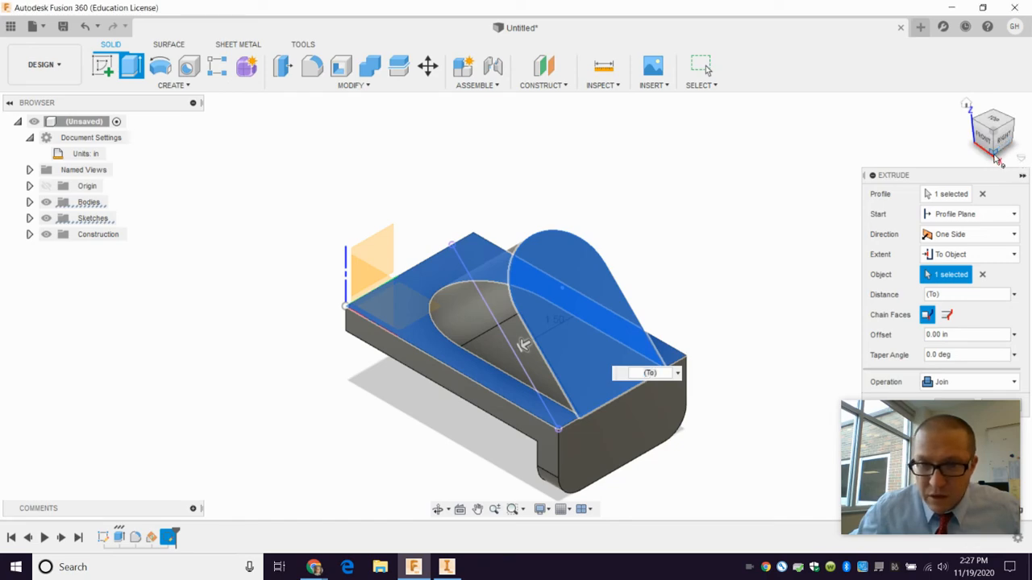
pyautogui.click(999, 159)
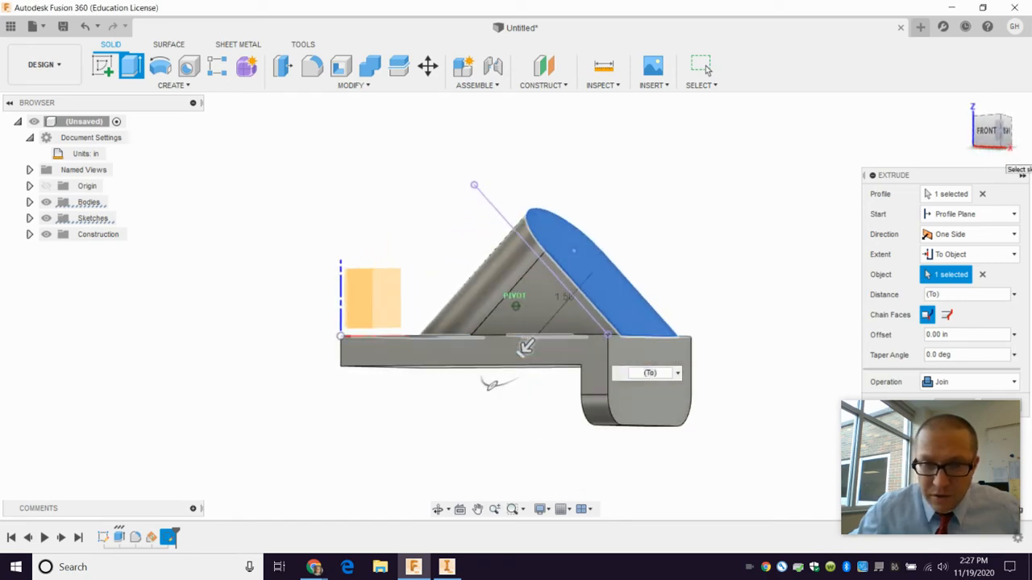
pyautogui.moveTo(1000, 130)
pyautogui.mouseDown()
pyautogui.moveTo(999, 121)
pyautogui.moveTo(1005, 149)
pyautogui.moveTo(994, 129)
pyautogui.moveTo(989, 148)
pyautogui.moveTo(992, 141)
pyautogui.mouseUp()
# Switch to Inventor and look through its work plane types for an angled plane around an edge
pyautogui.click(447, 567)
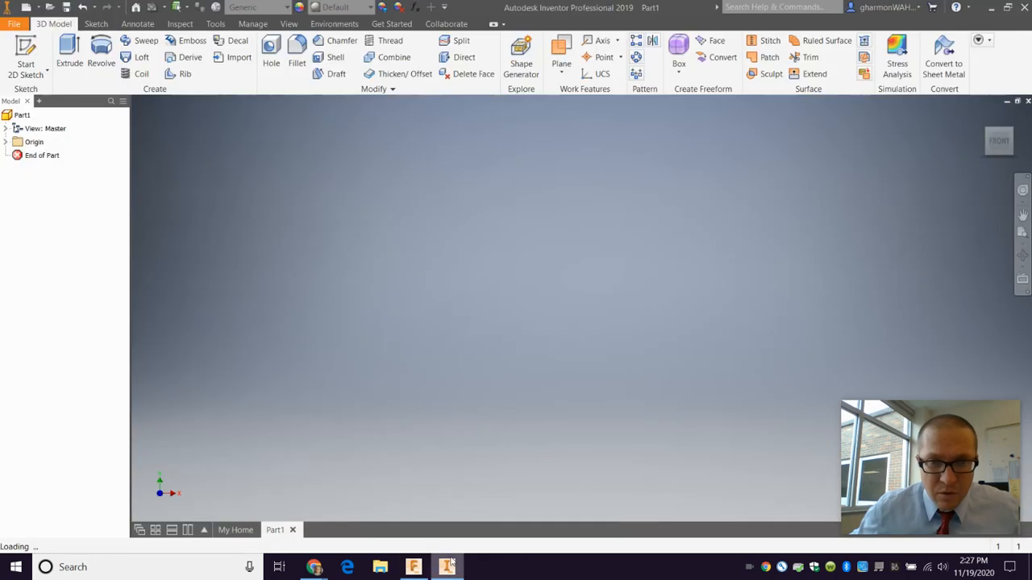
pyautogui.click(562, 74)
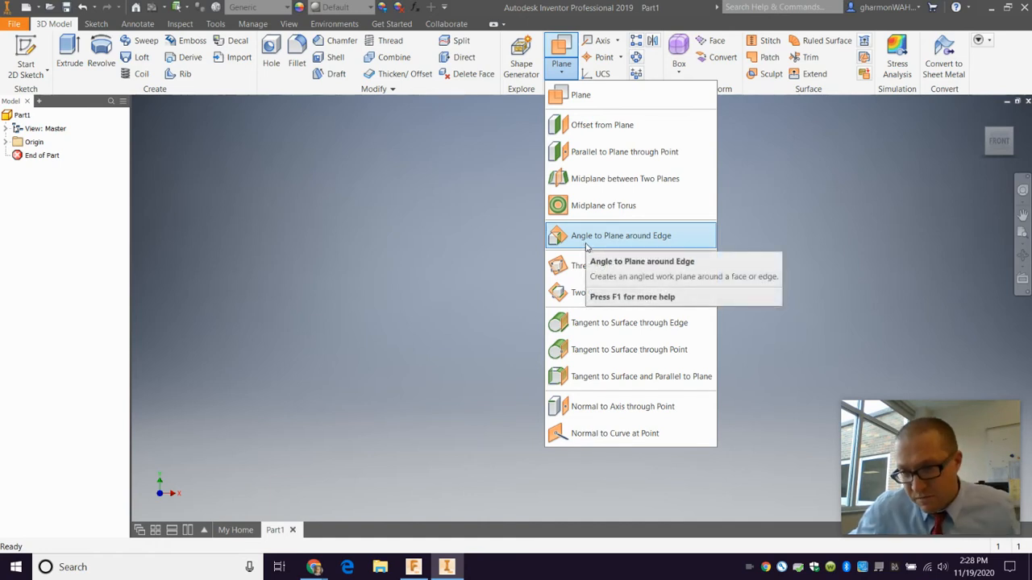
pyautogui.click(990, 11)
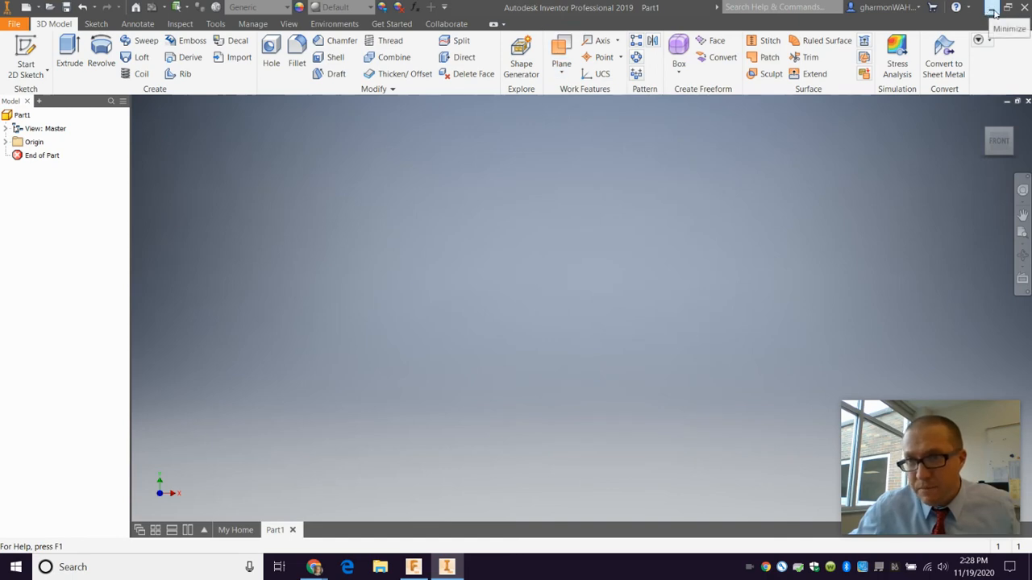
# Return to Fusion 360 and complete the lug's Join extrusion to the plate's upper face
pyautogui.click(992, 8)
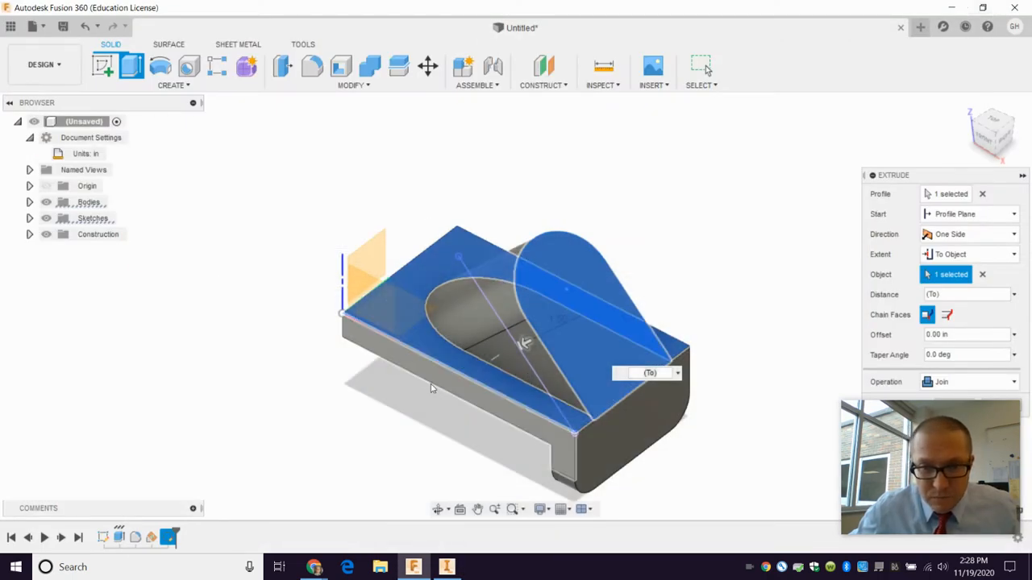
pyautogui.scroll(2, 751, 356)
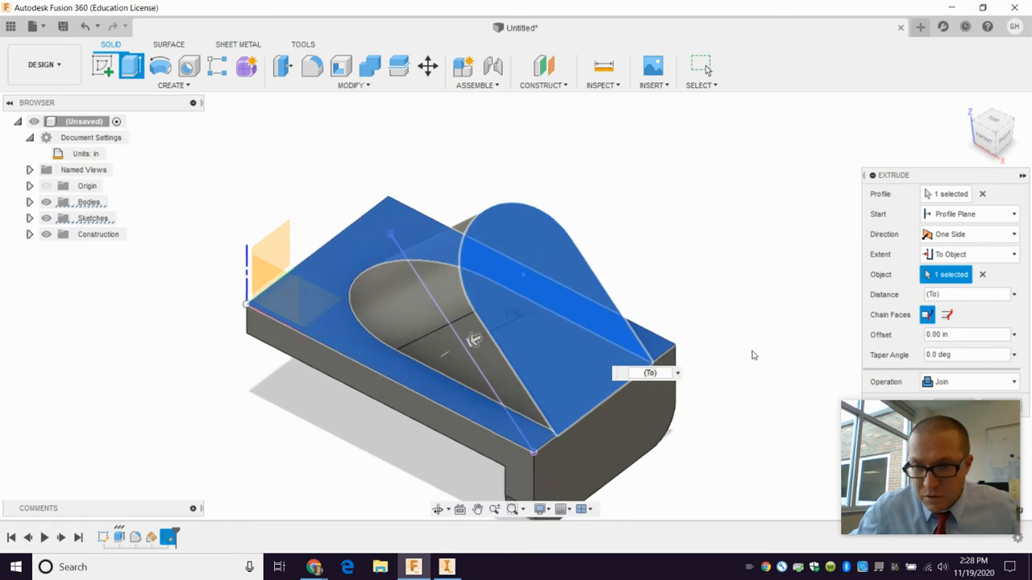
pyautogui.scroll(-3, 754, 353)
pyautogui.moveTo(929, 171); pyautogui.dragTo(884, 78)
pyautogui.click(908, 311)
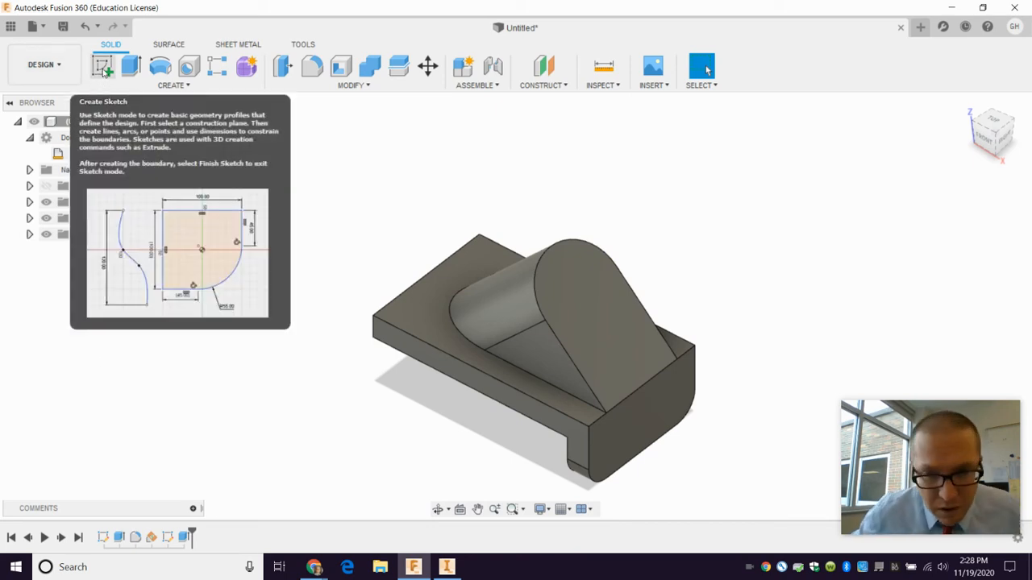
# Start a sketch on the plate's rounded end face and place two points level with each other, in line with the lug's sides
pyautogui.click(104, 68)
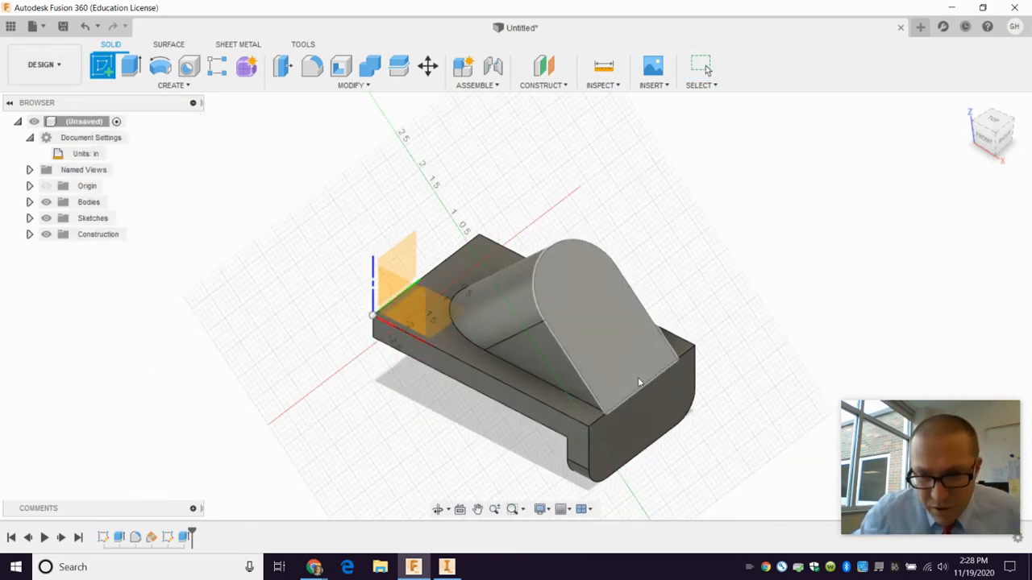
pyautogui.click(647, 408)
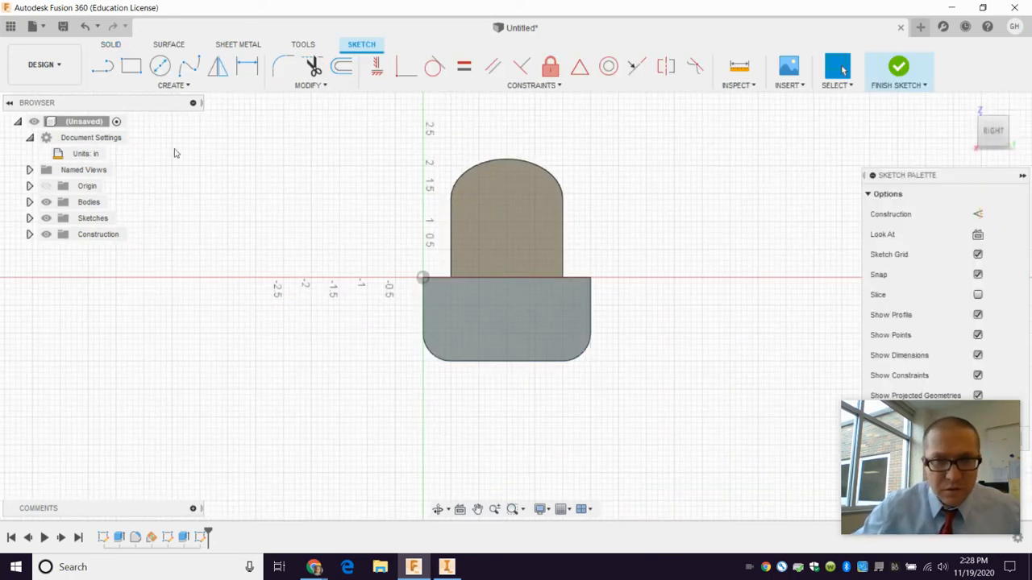
pyautogui.click(216, 90)
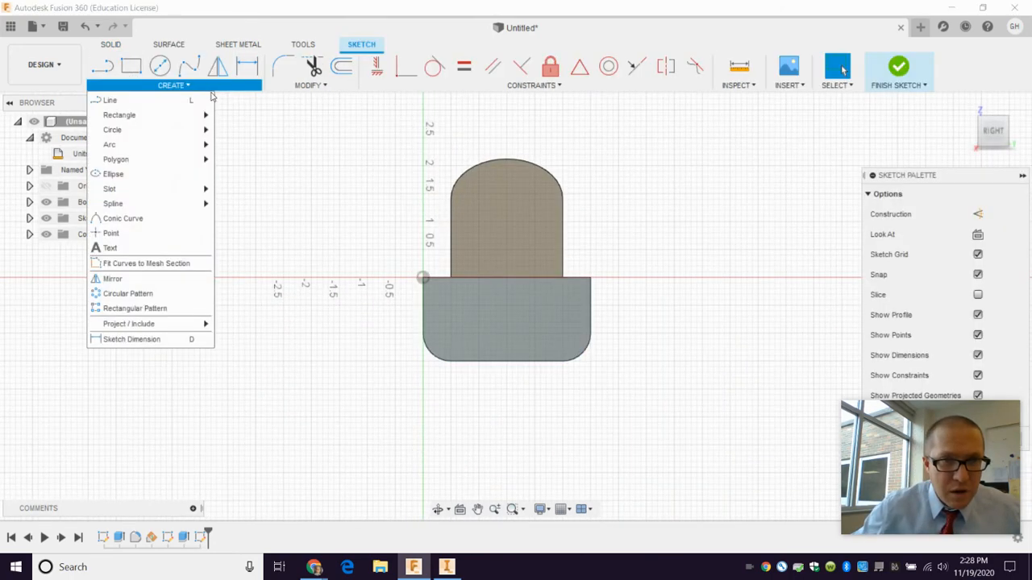
pyautogui.moveTo(203, 118)
pyautogui.click(121, 233)
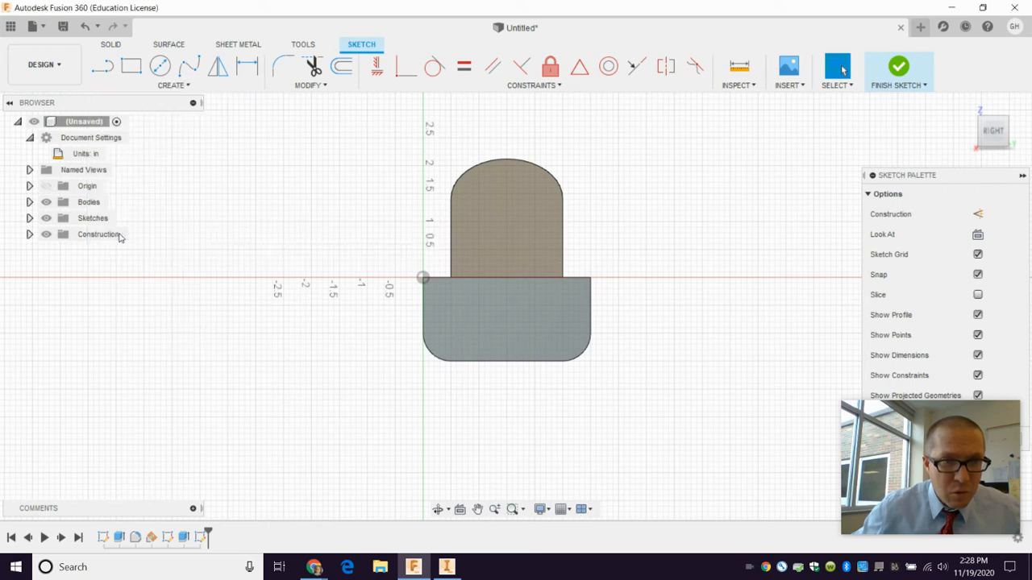
pyautogui.click(450, 315)
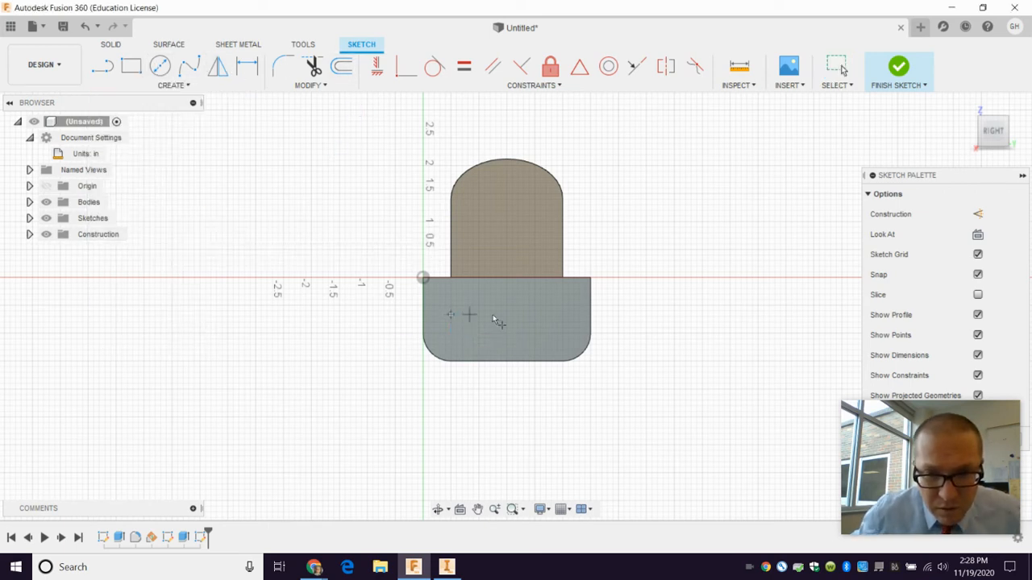
pyautogui.click(563, 315)
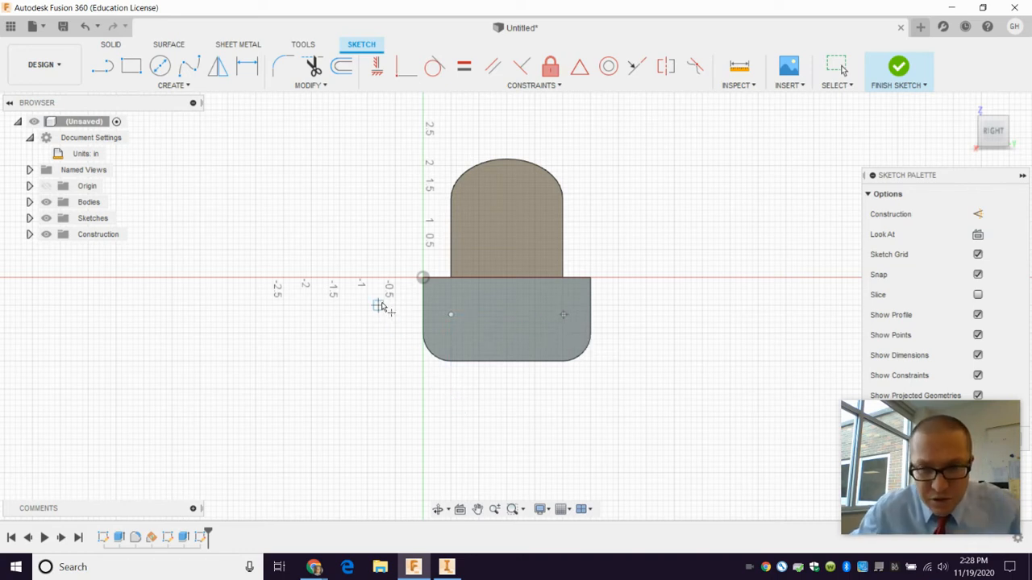
# Switch to the PDF drawing in Chrome to check the end-face hole positions, and return to the Fusion 360 sketch
pyautogui.press('Escape')
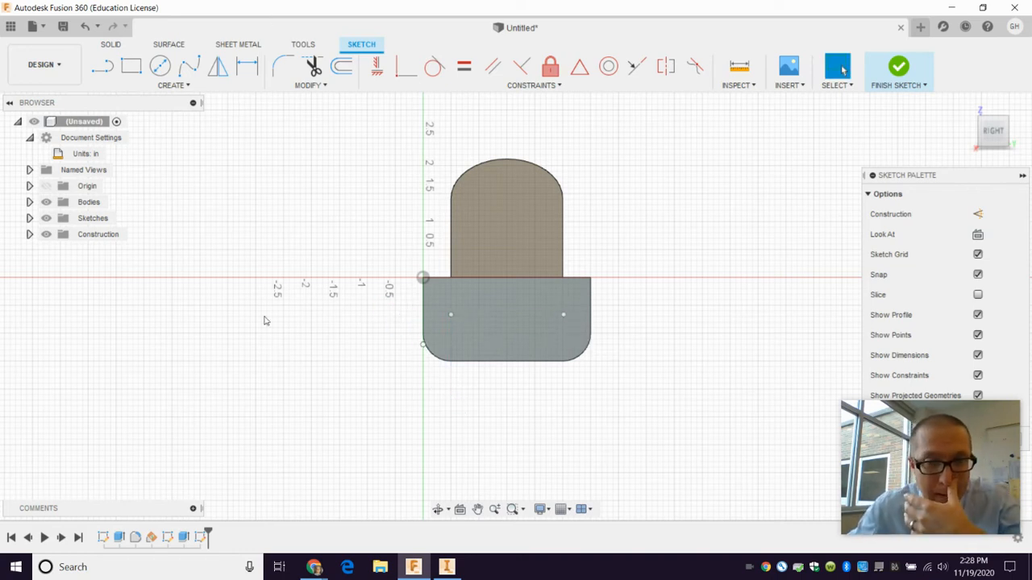
pyautogui.moveTo(327, 567)
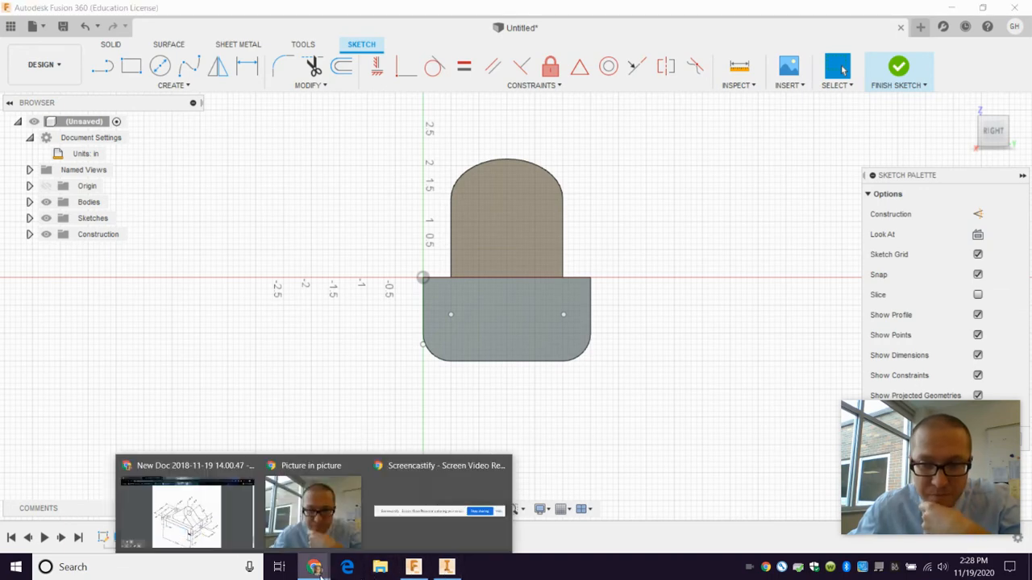
pyautogui.click(222, 513)
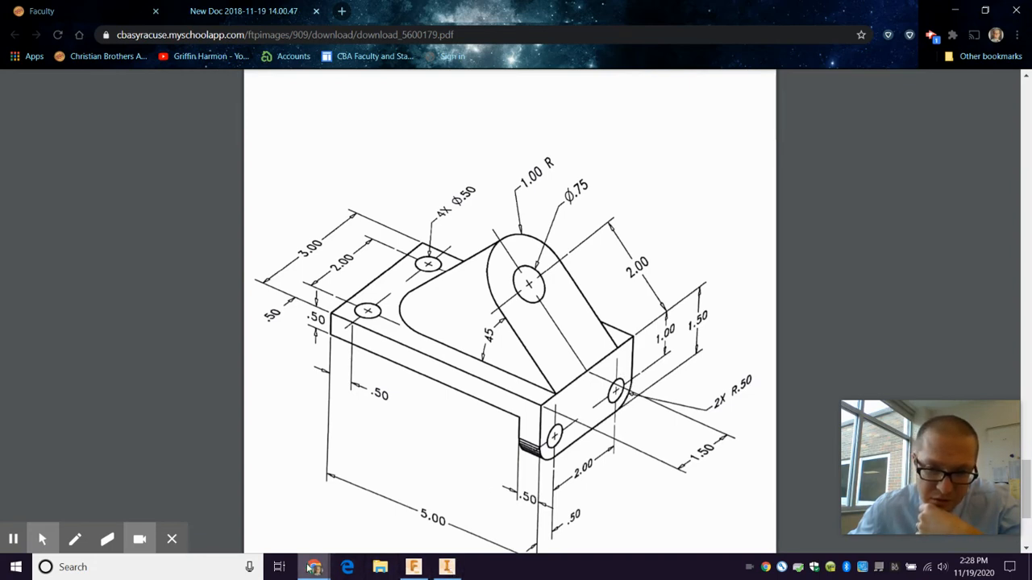
pyautogui.click(415, 570)
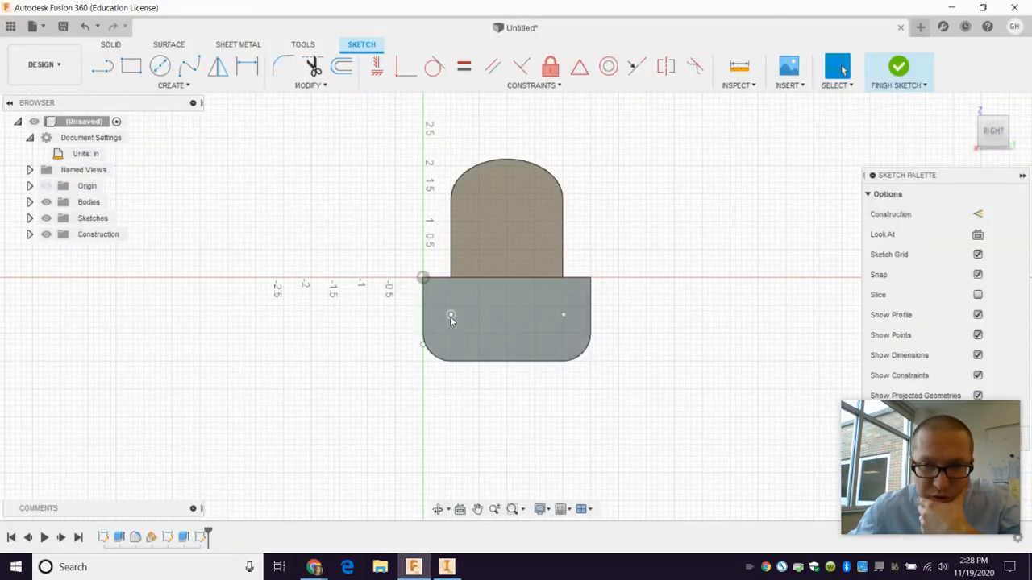
# Dimension the spacing between the two sketch points on the plate's end face as 2.00 in
pyautogui.click(247, 66)
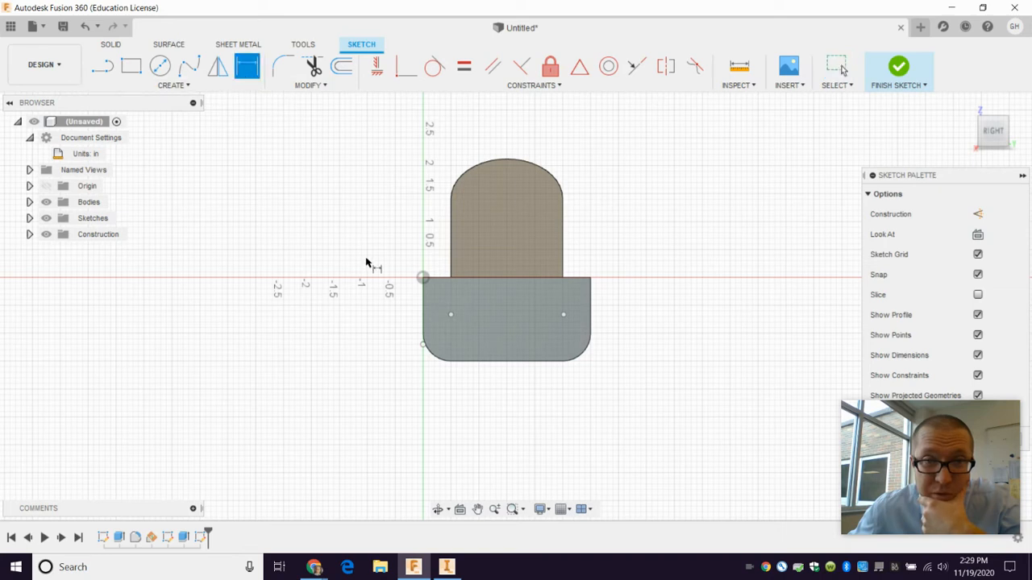
pyautogui.click(451, 315)
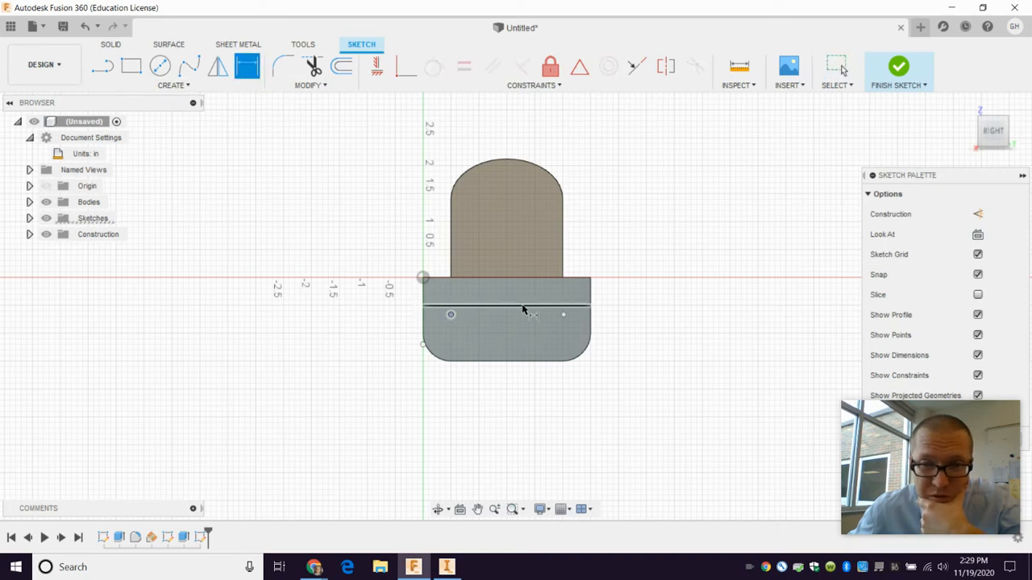
pyautogui.click(563, 315)
pyautogui.click(543, 387)
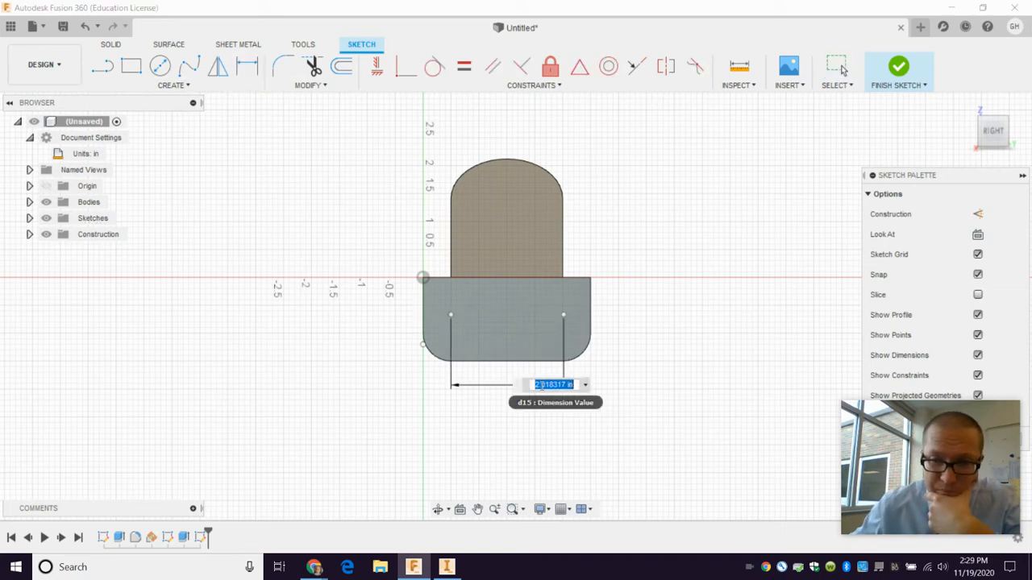
pyautogui.press('Return')
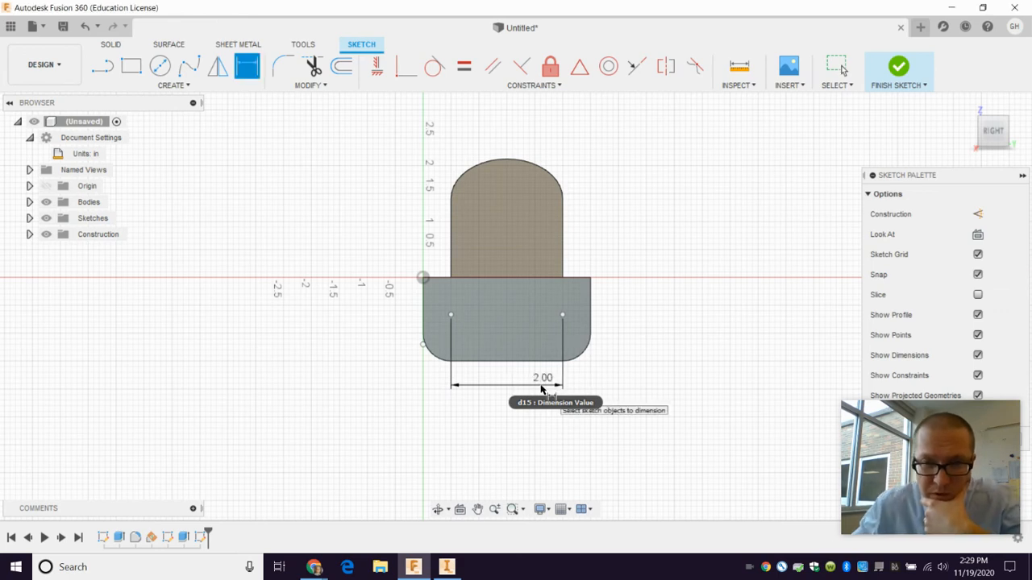
# Dimension the left point 1 in from the lug's lower-left corner on the plate's upper edge
pyautogui.click(451, 315)
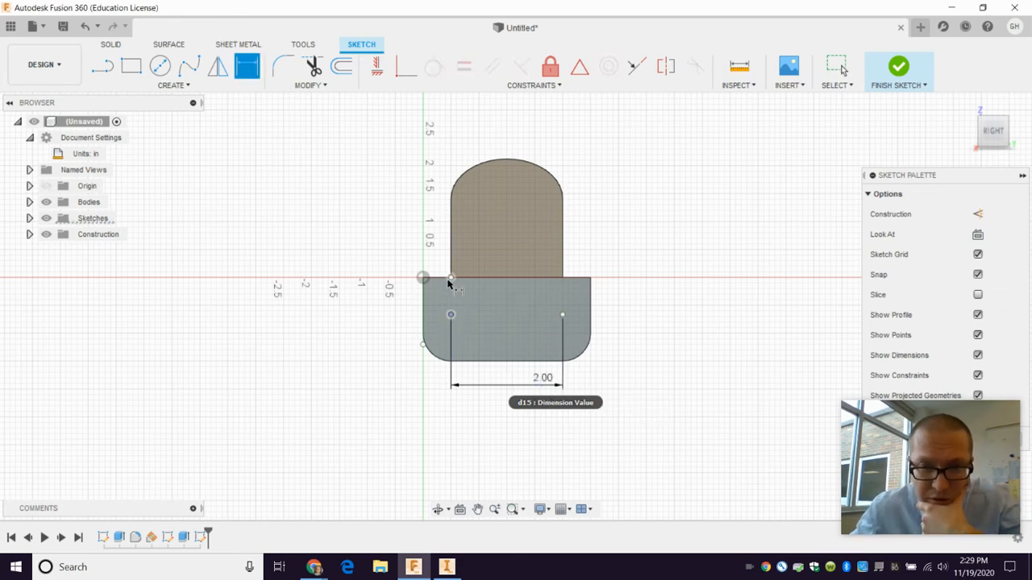
pyautogui.click(450, 279)
pyautogui.click(389, 314)
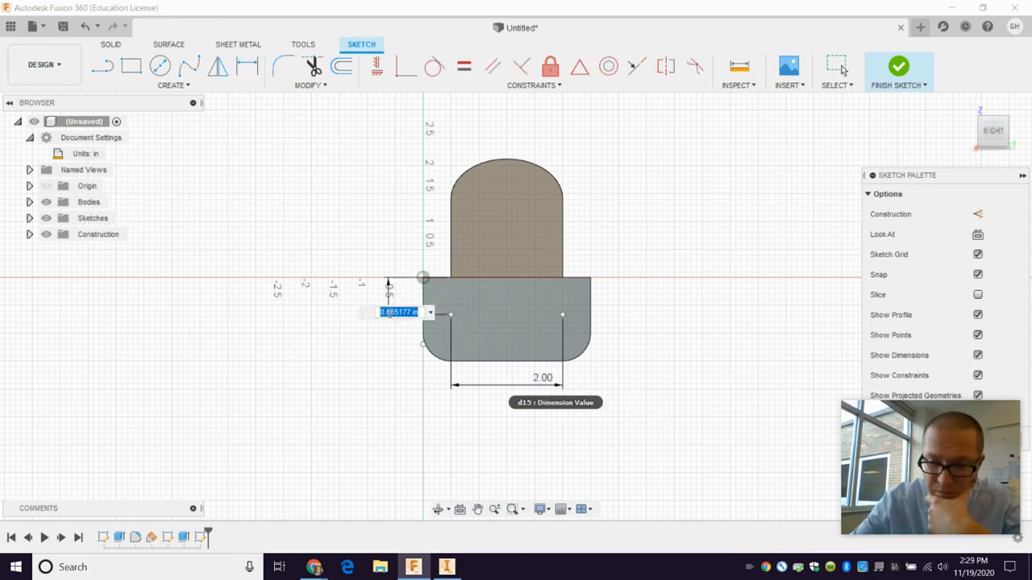
pyautogui.write('1')
pyautogui.press('Return')
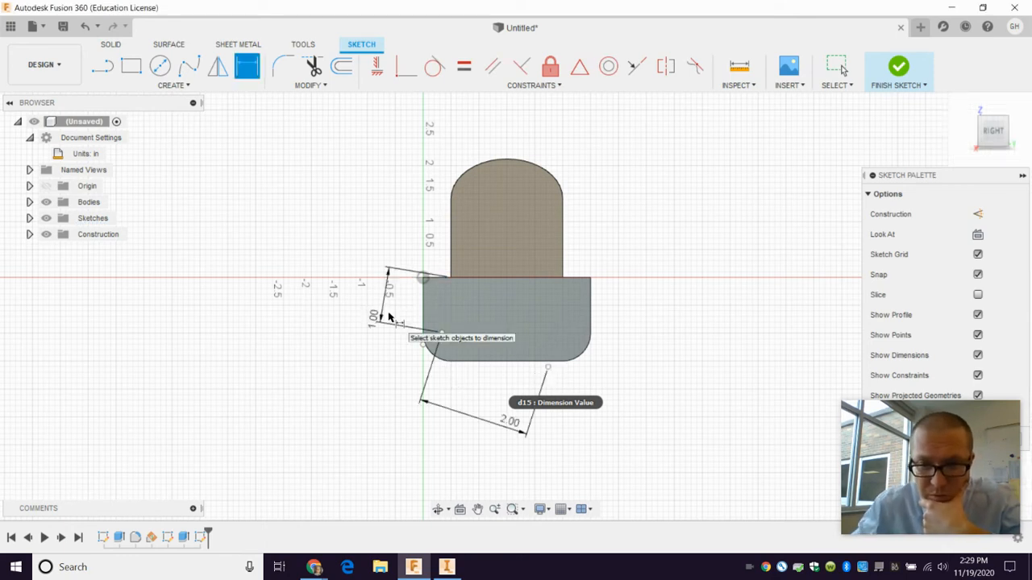
# Dimension the right point 1.0 in below the upper edge of the plate's end face
pyautogui.click(548, 367)
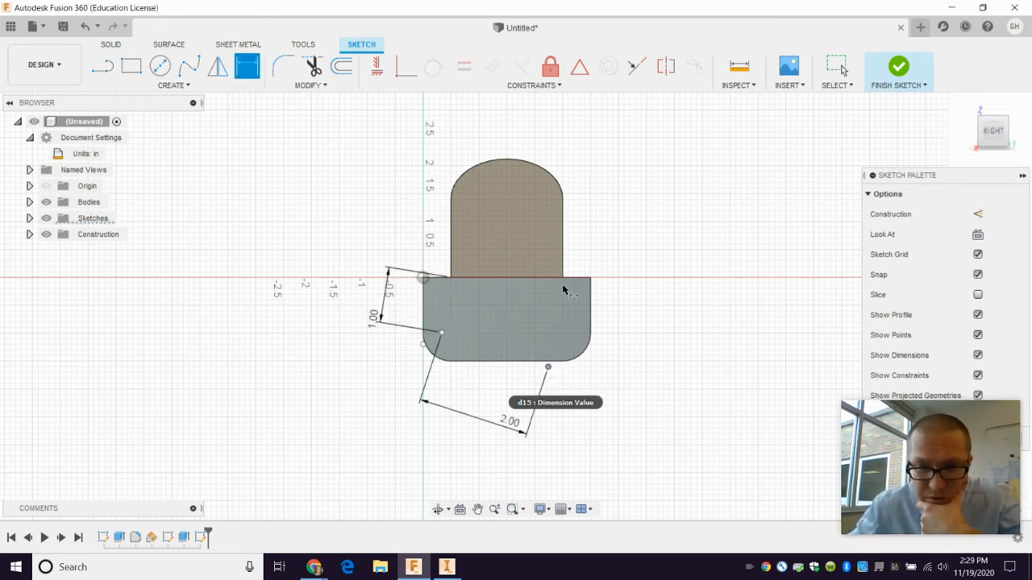
pyautogui.click(571, 283)
pyautogui.click(635, 296)
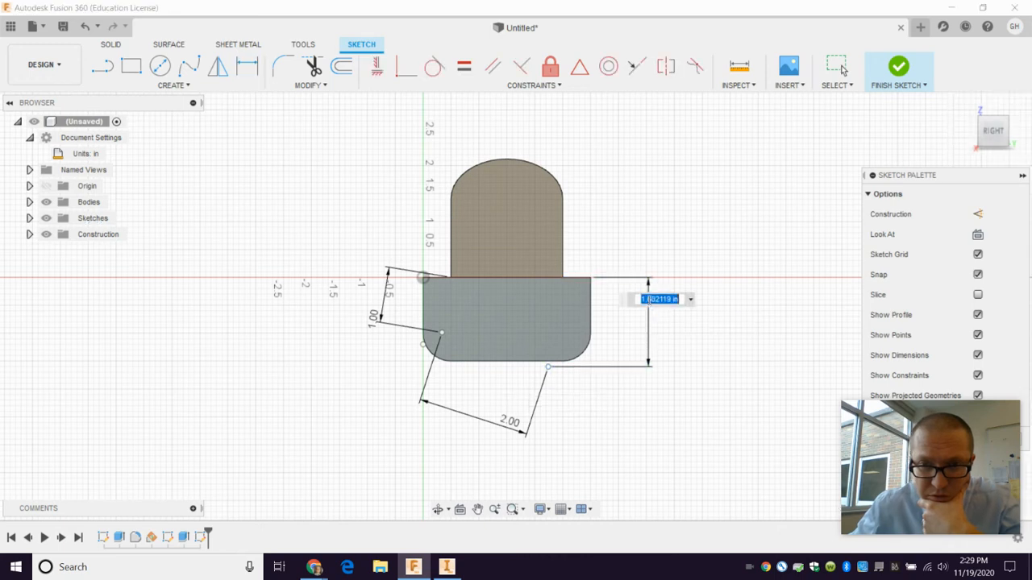
pyautogui.write('1.0')
pyautogui.press('Return')
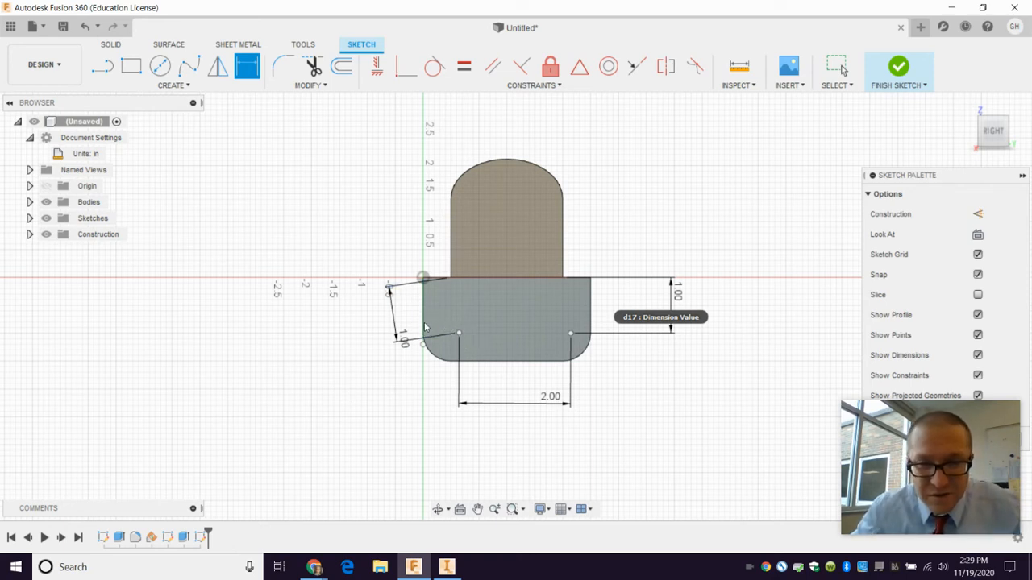
pyautogui.press('Escape')
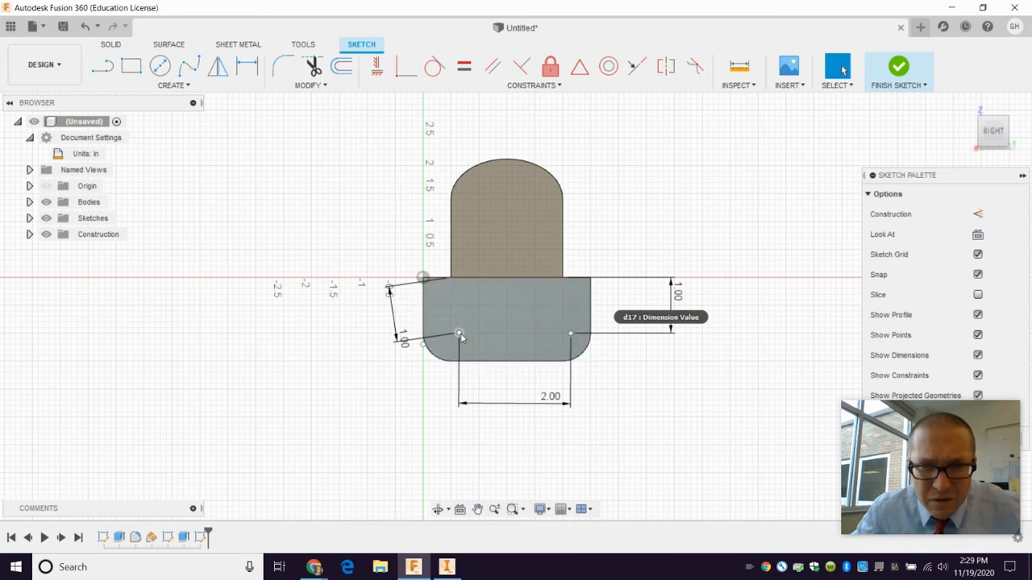
# Try to dimension each sketch point's horizontal distance from its nearest straight side edge of the end face
pyautogui.click(460, 333)
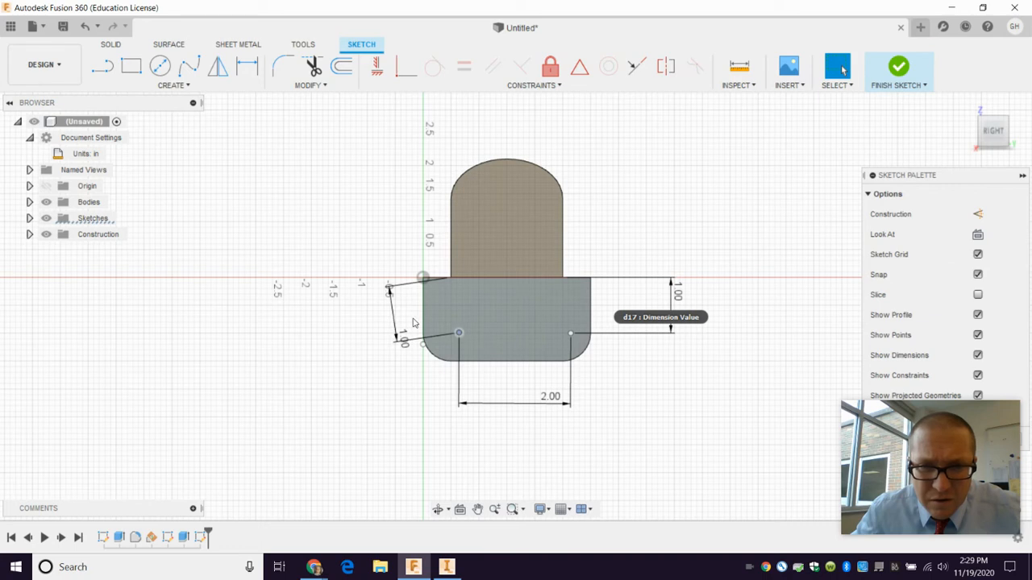
pyautogui.click(425, 323)
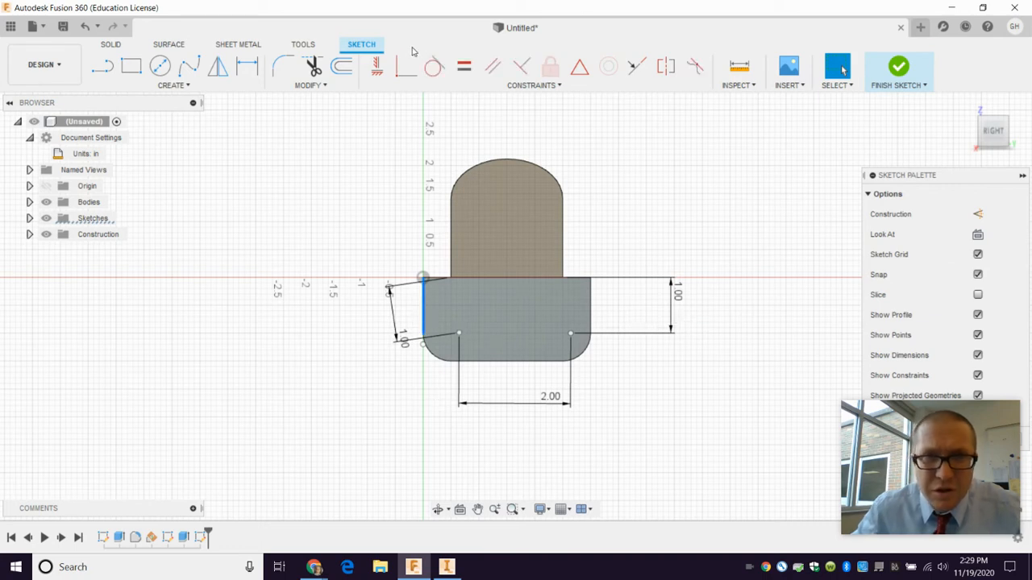
pyautogui.click(247, 65)
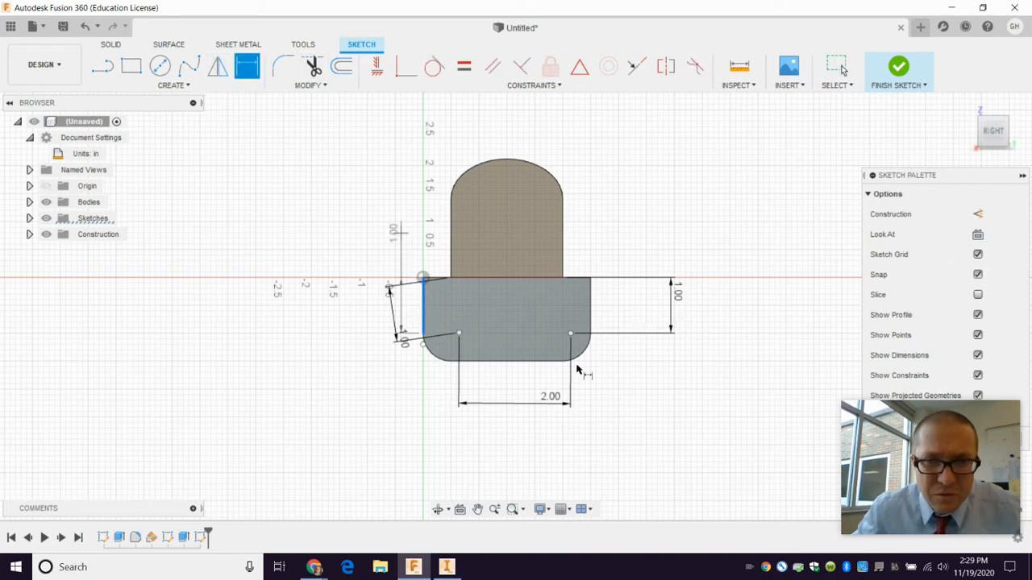
pyautogui.click(460, 333)
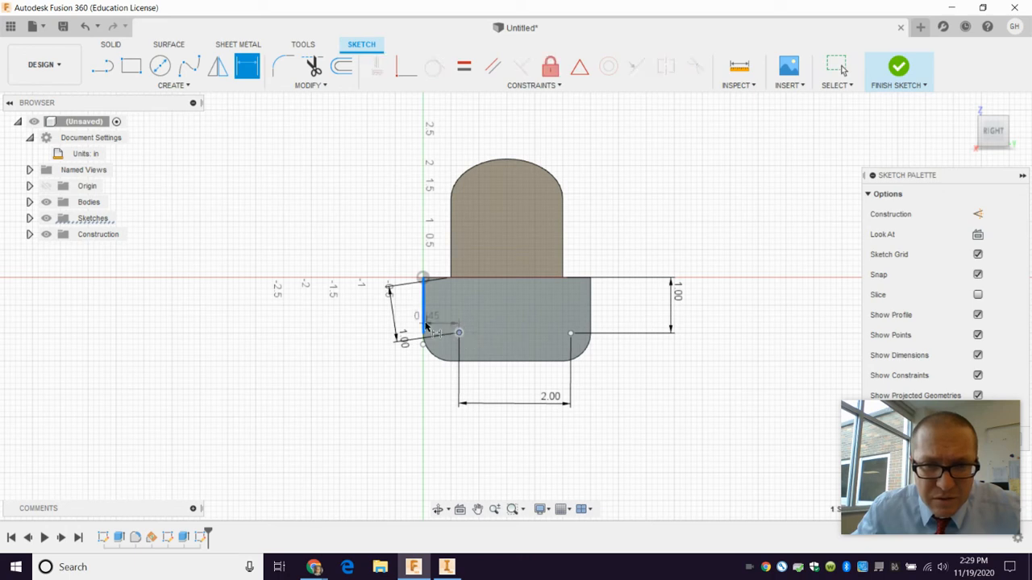
pyautogui.click(425, 327)
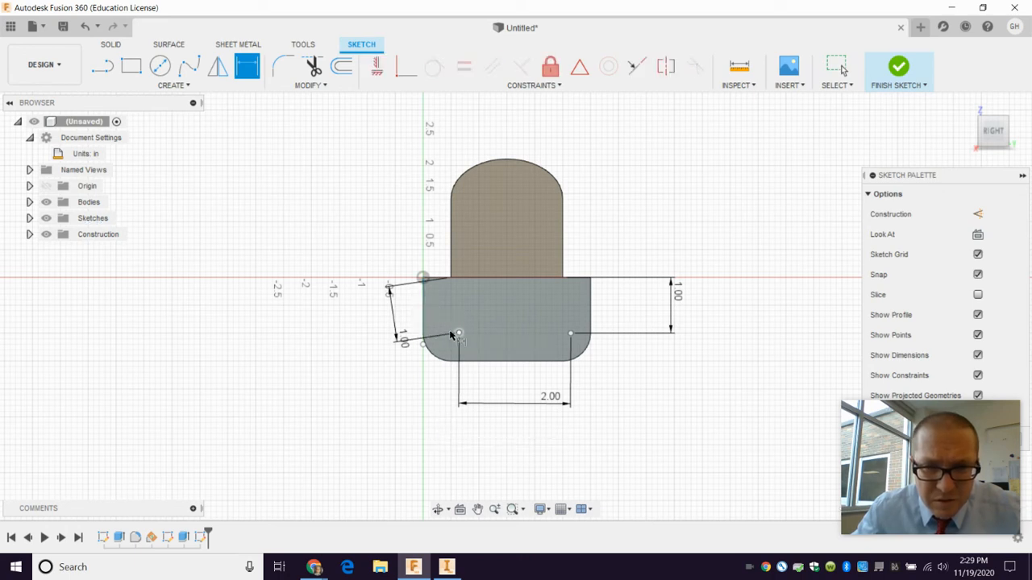
pyautogui.click(425, 329)
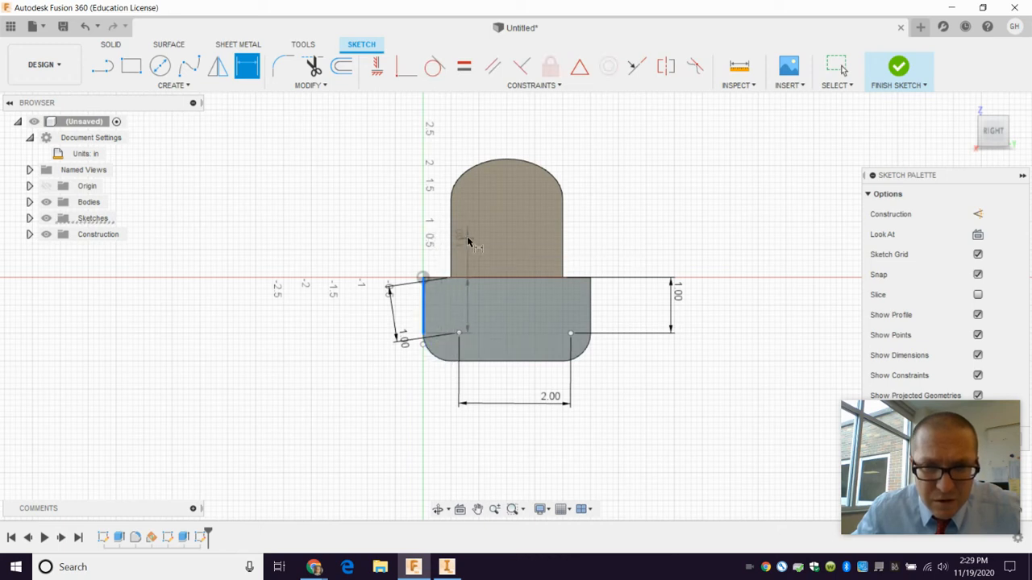
pyautogui.press('Escape')
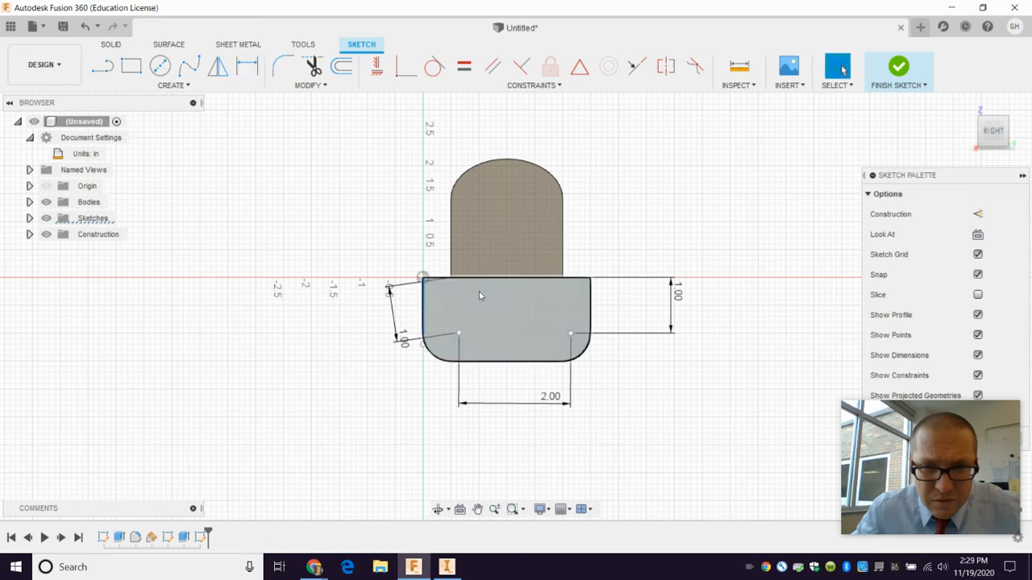
pyautogui.click(590, 321)
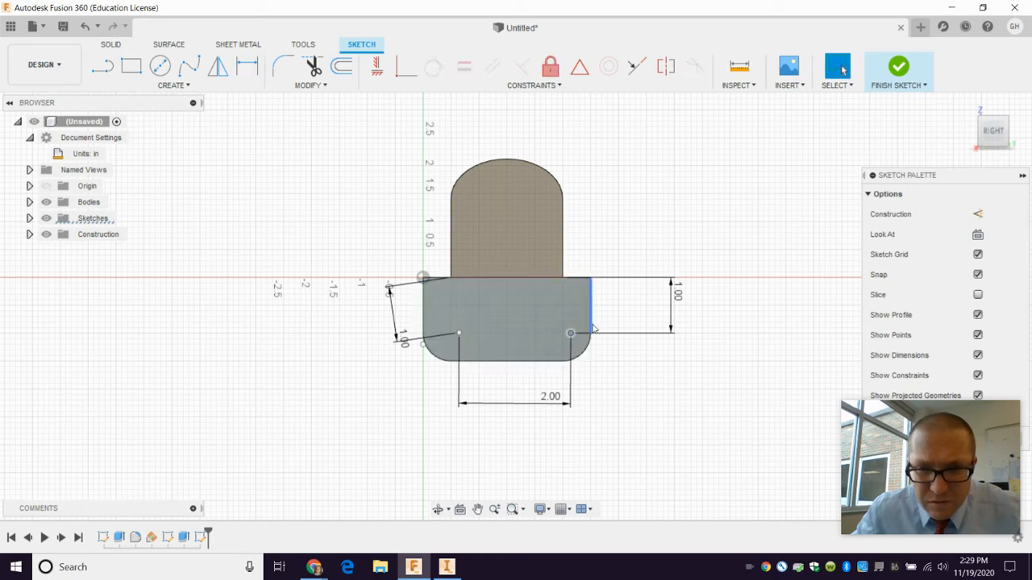
pyautogui.click(247, 66)
pyautogui.click(571, 333)
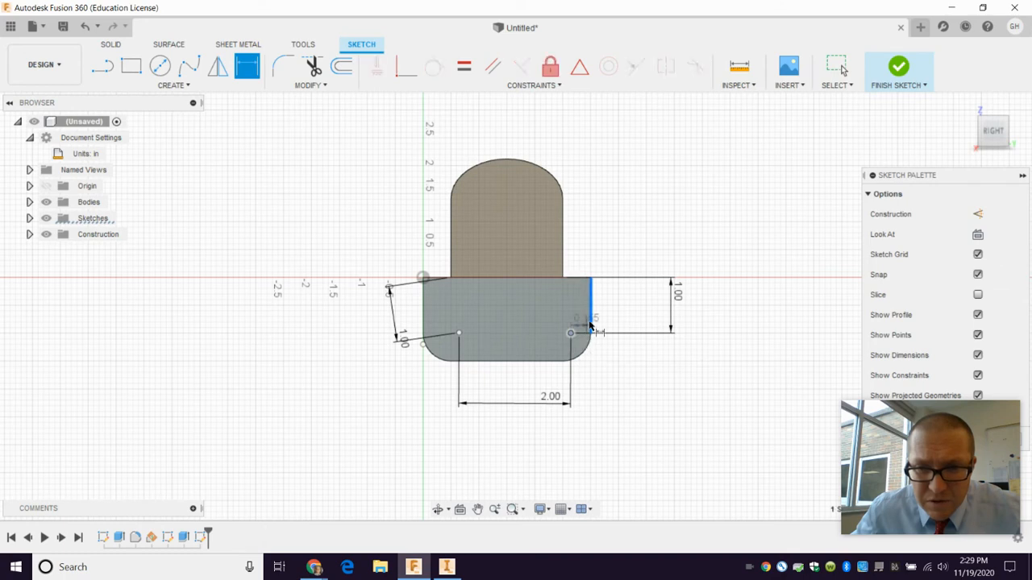
pyautogui.press('Escape')
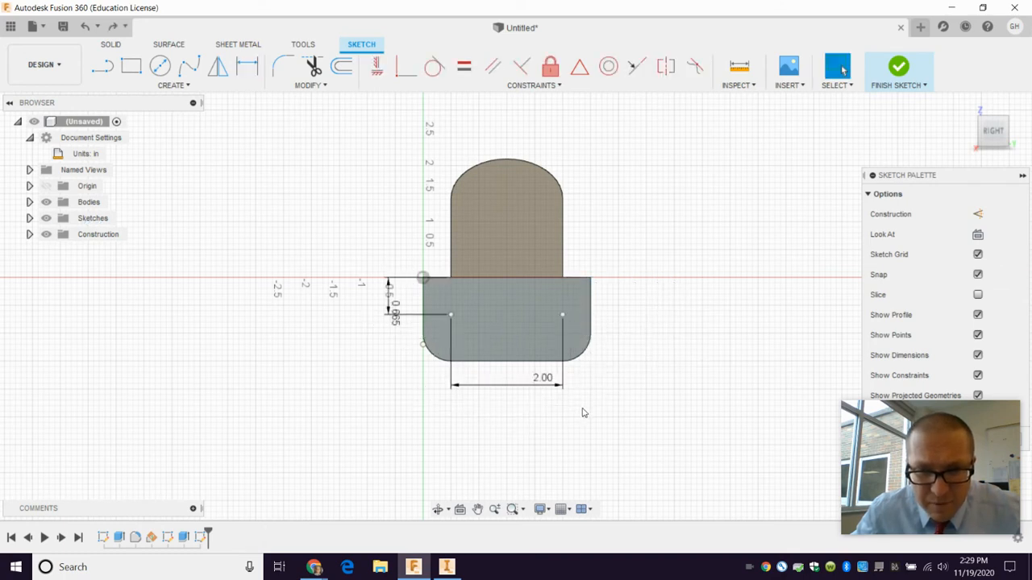
# Undo the point dimensions and the points, and place two new points level with each other, in line with the lug's sides
pyautogui.hotkey('ctrl', 'z')
pyautogui.hotkey('ctrl', 'z')
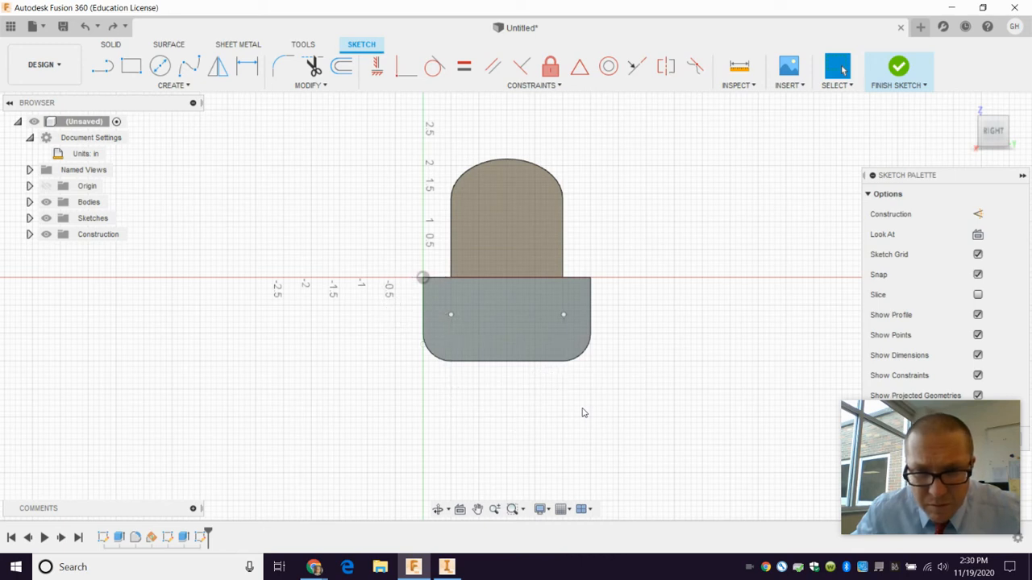
pyautogui.click(172, 85)
pyautogui.click(149, 235)
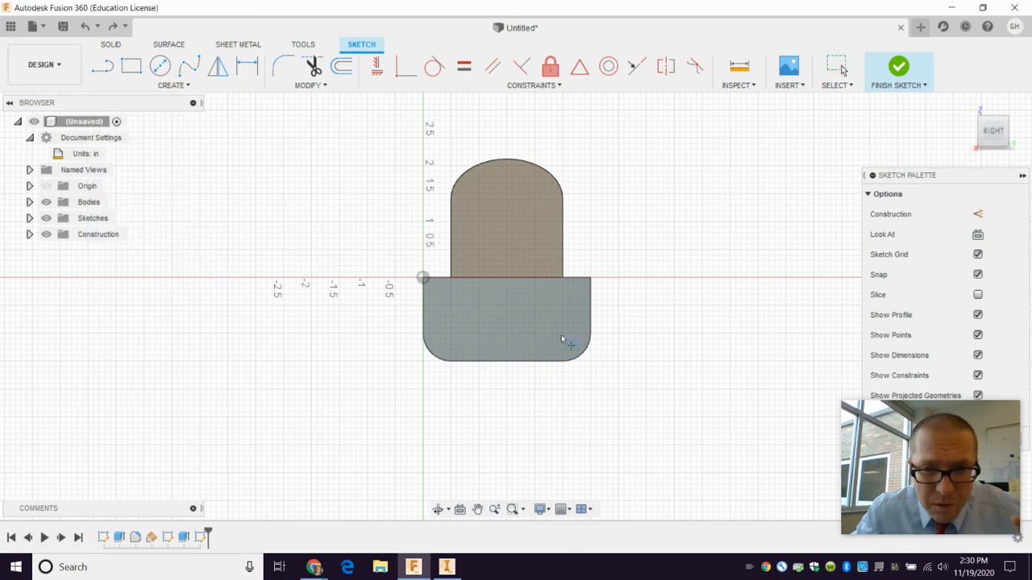
pyautogui.click(460, 316)
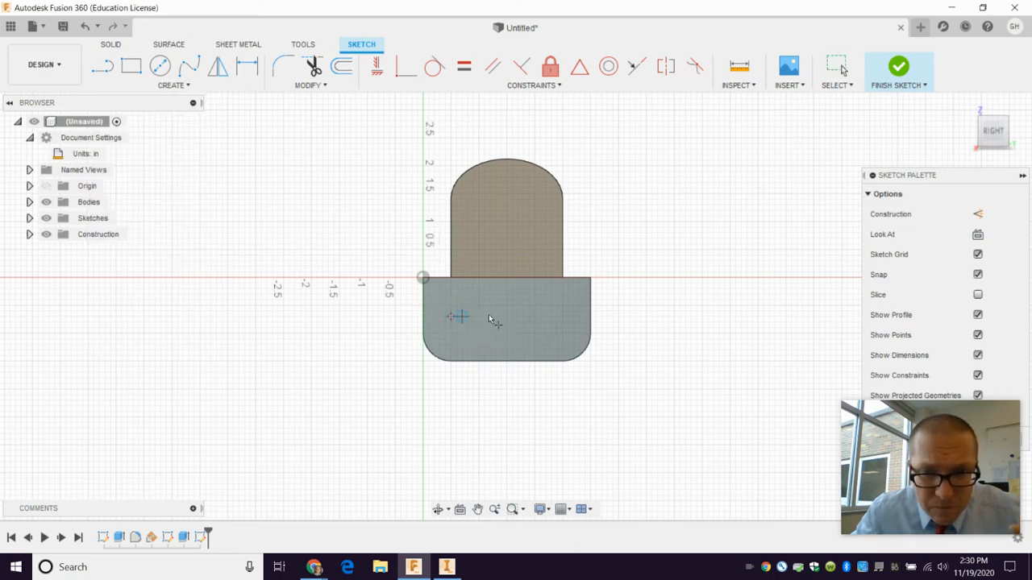
pyautogui.click(563, 317)
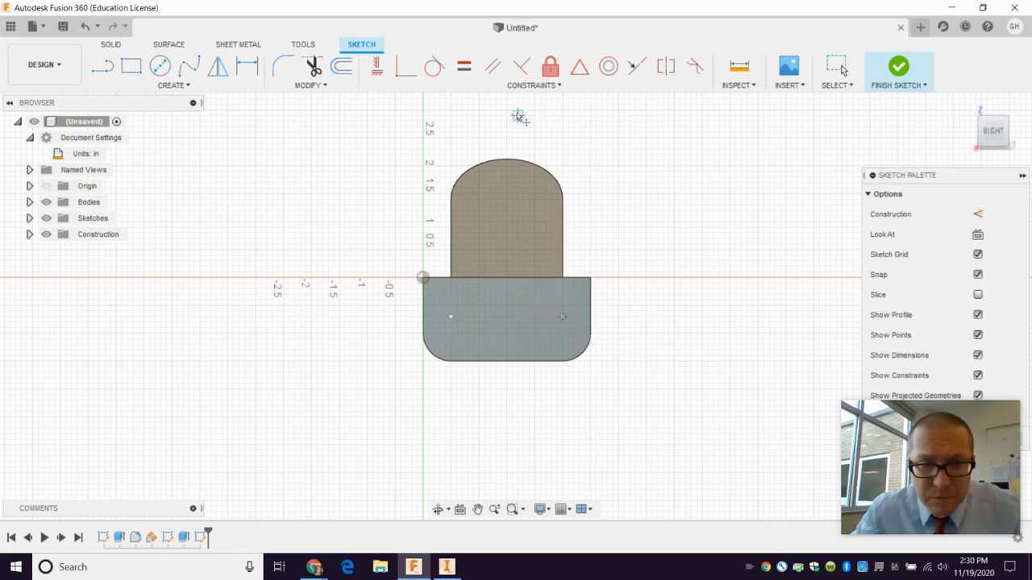
pyautogui.press('Escape')
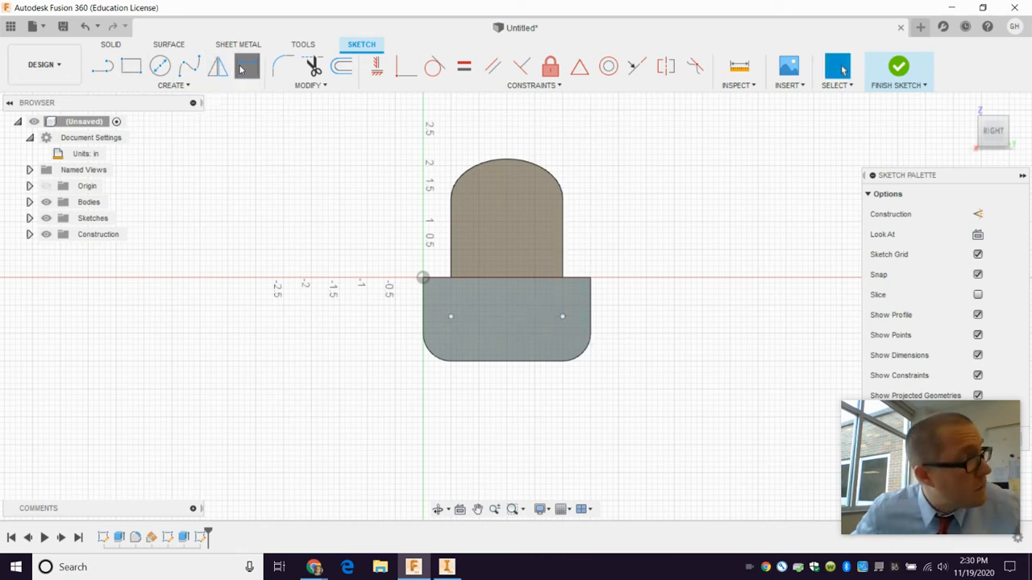
# Dimension the left point 0.50 in from the left side edge of the plate's end face
pyautogui.click(247, 66)
pyautogui.click(451, 316)
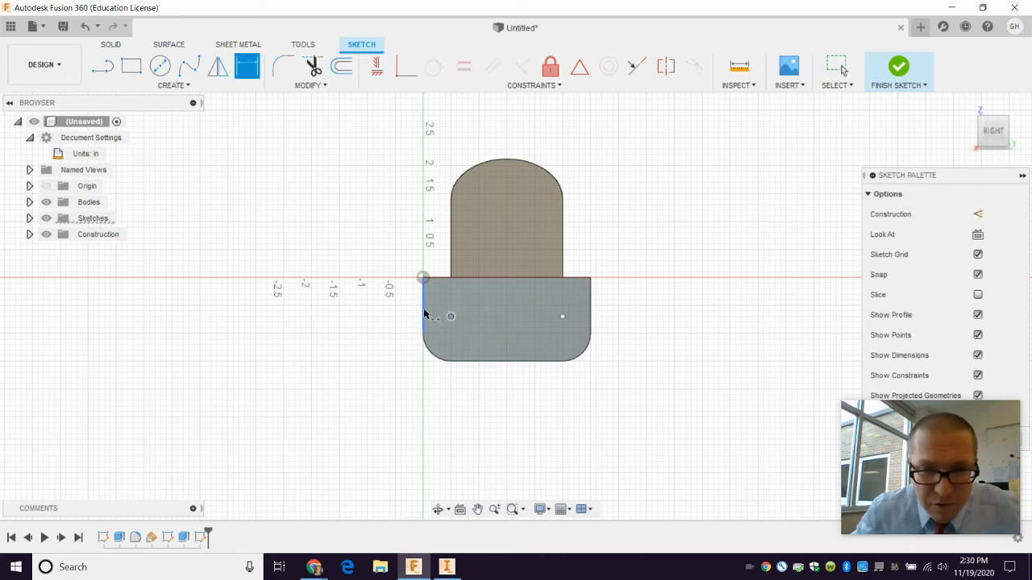
pyautogui.click(425, 305)
pyautogui.click(435, 401)
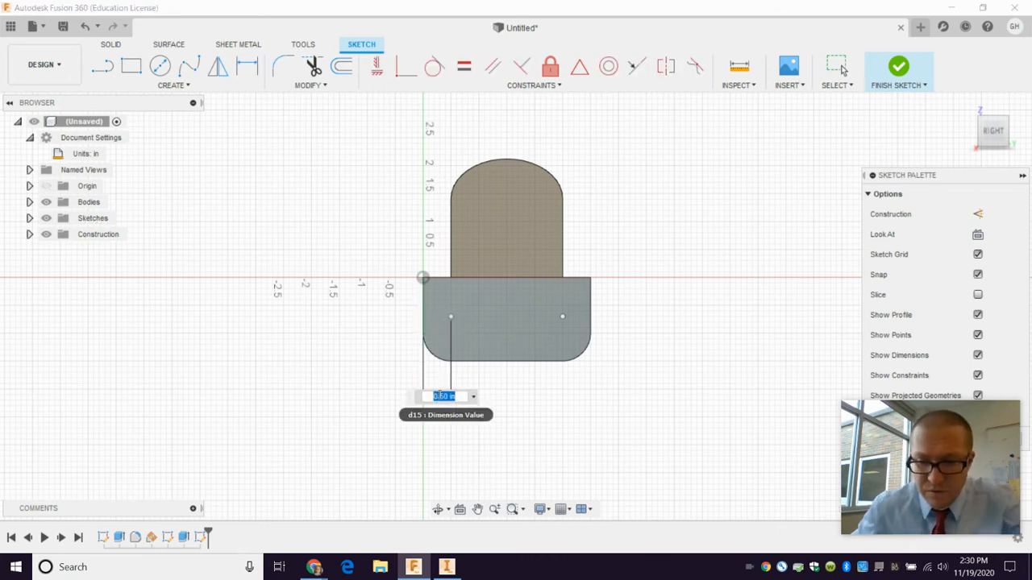
pyautogui.press('Return')
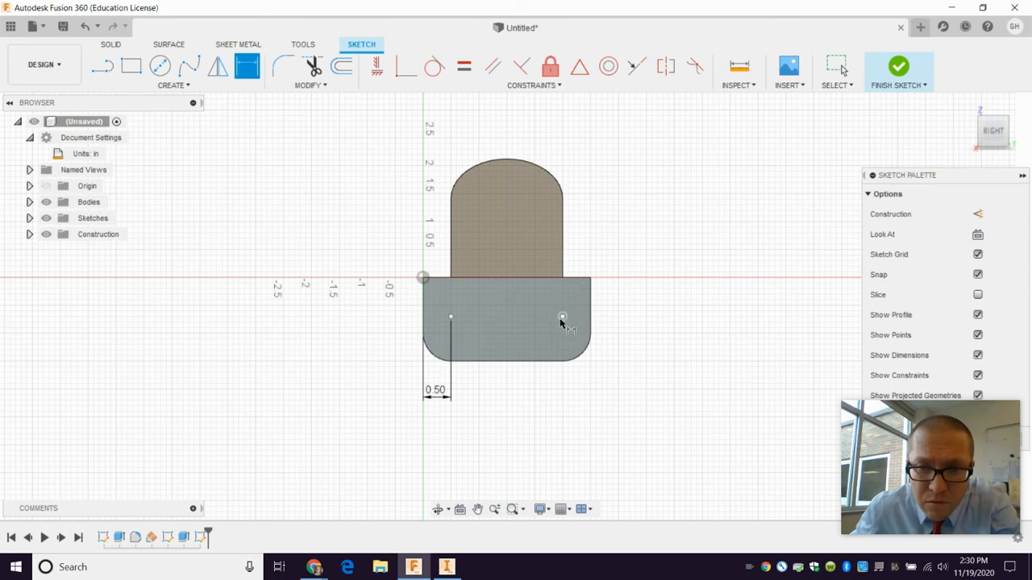
# Dimension the right point 0.50 in from the right side edge and 1 in below the upper edge of the plate's end face
pyautogui.click(565, 317)
pyautogui.click(591, 321)
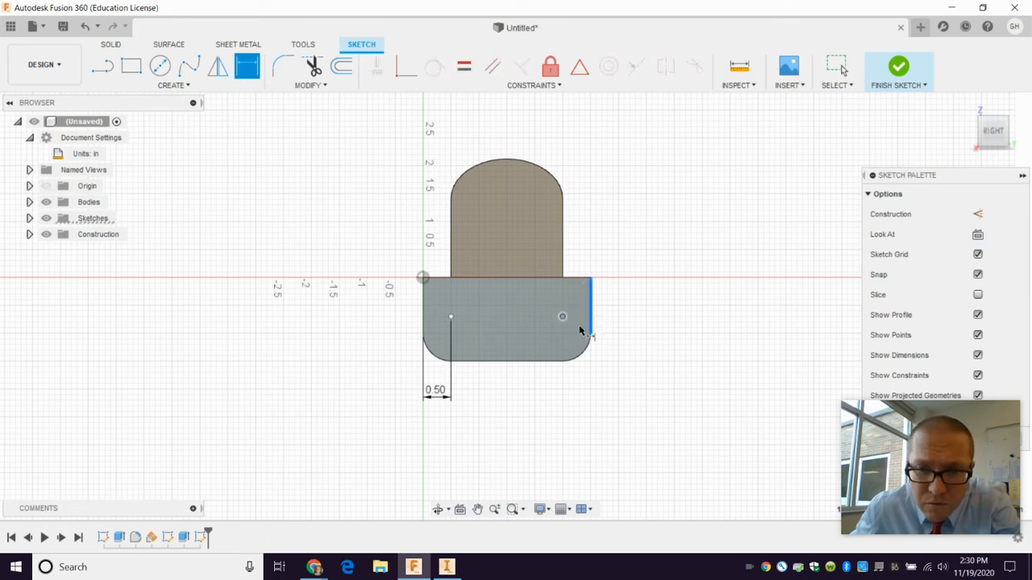
pyautogui.click(575, 396)
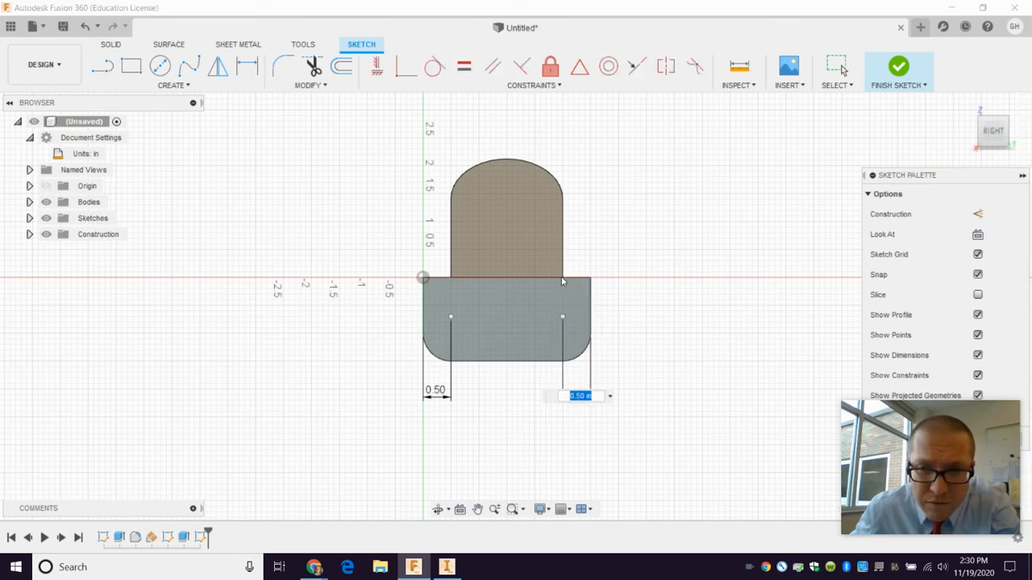
pyautogui.press('Return')
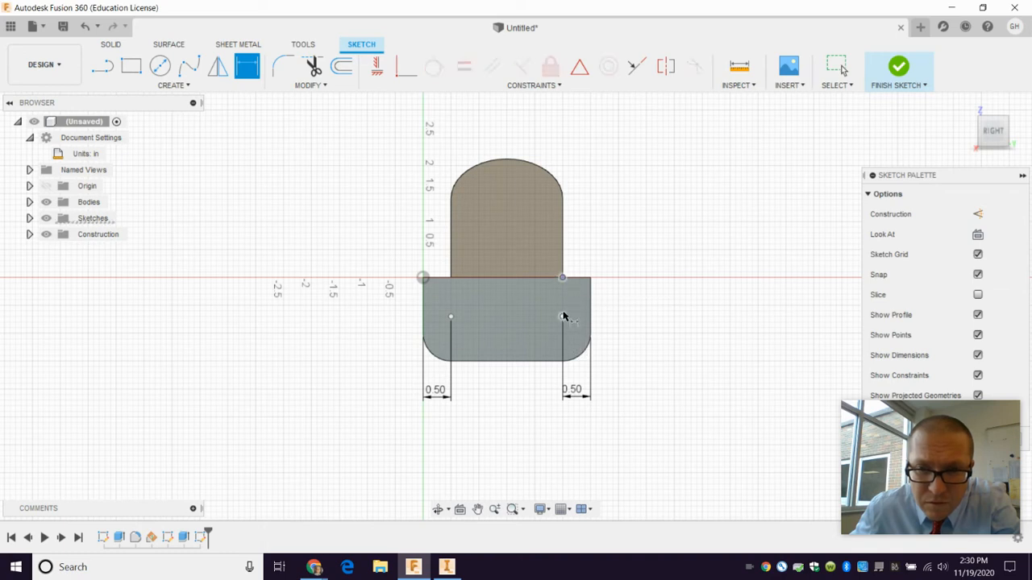
pyautogui.click(564, 318)
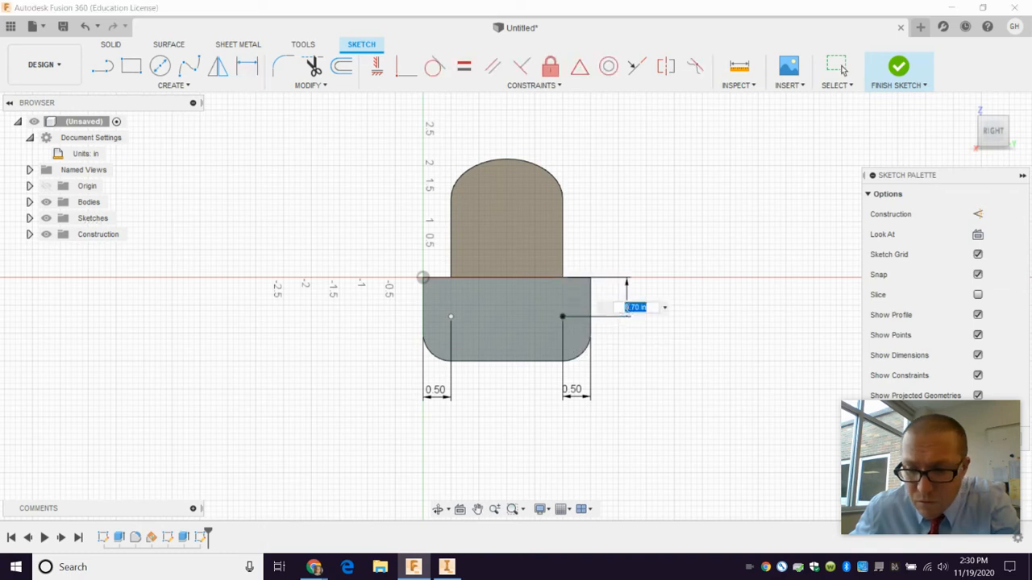
pyautogui.write('1')
pyautogui.press('Return')
# Dimension the left point 1 in below the upper edge of the plate's end face
pyautogui.click(452, 279)
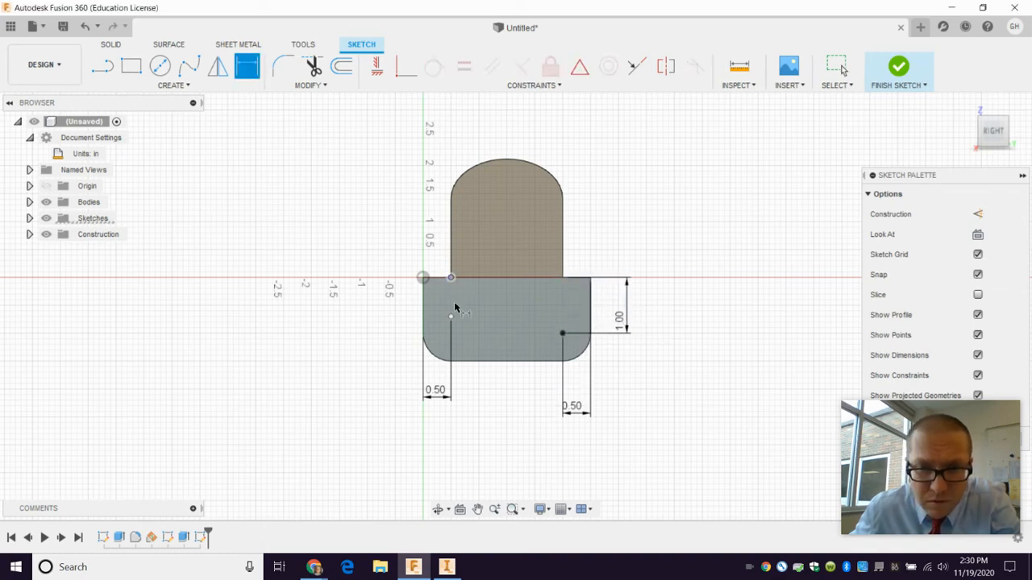
pyautogui.click(451, 316)
pyautogui.click(404, 313)
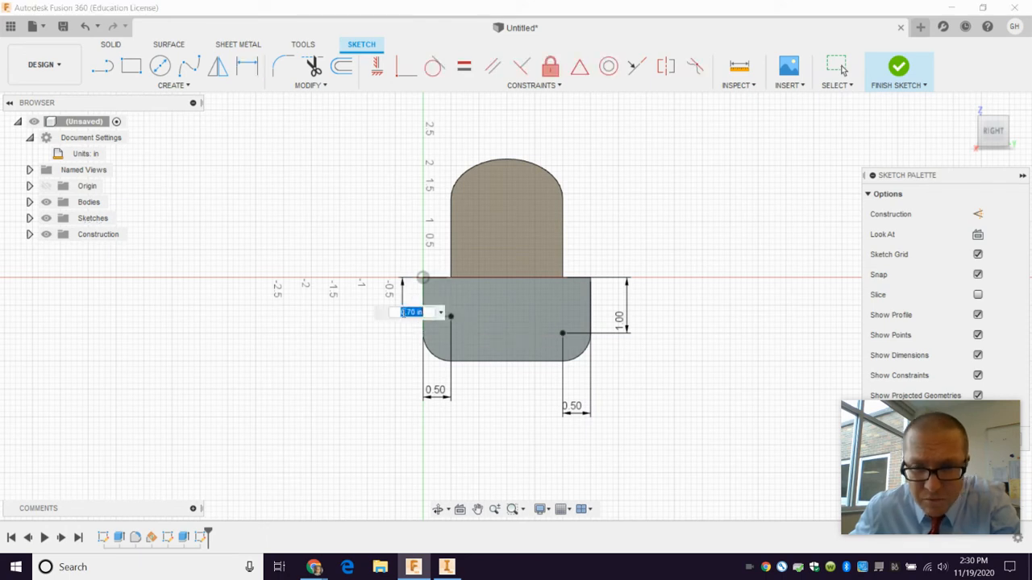
pyautogui.write('1')
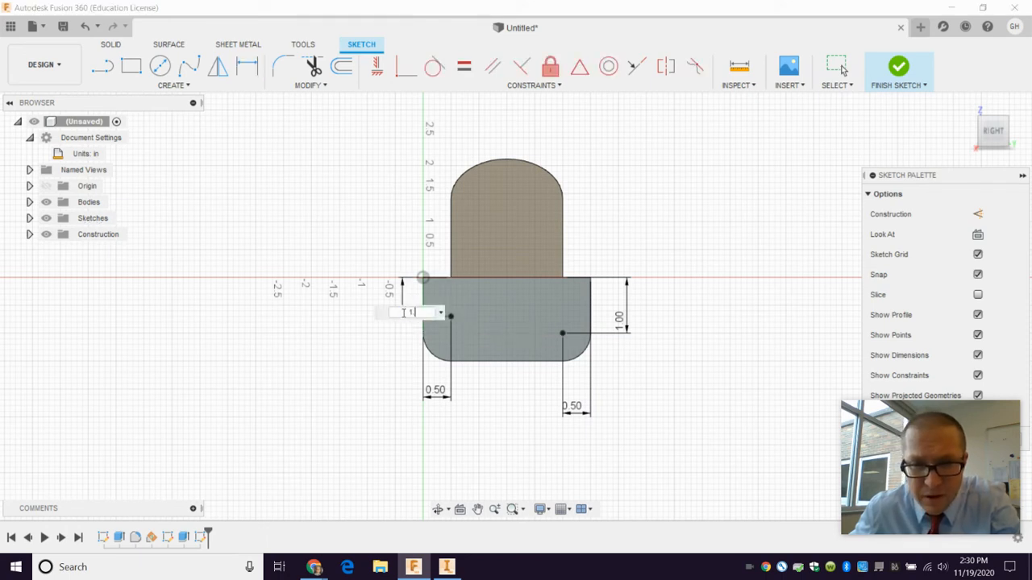
pyautogui.press('Return')
pyautogui.press('d')
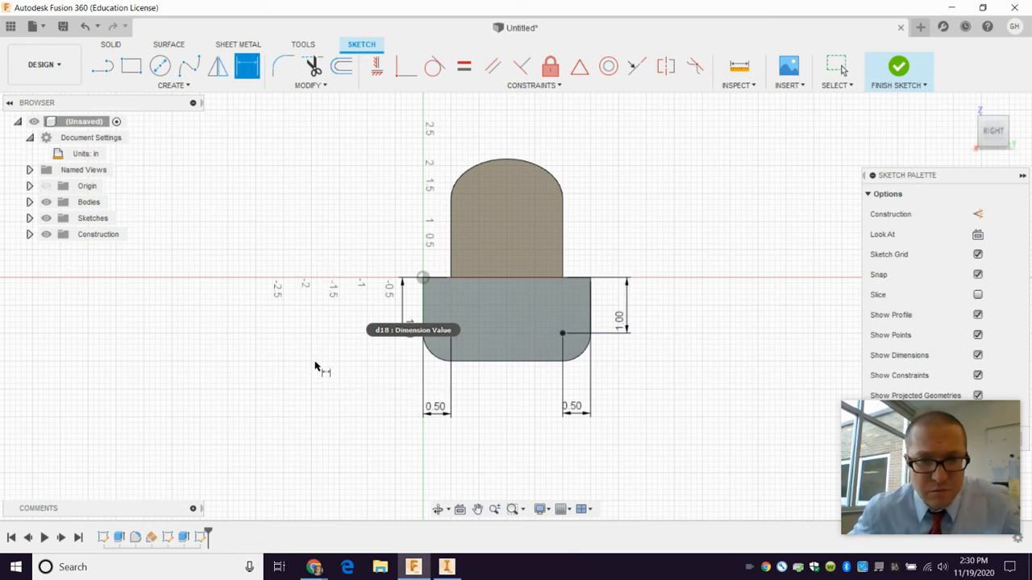
pyautogui.press('Escape')
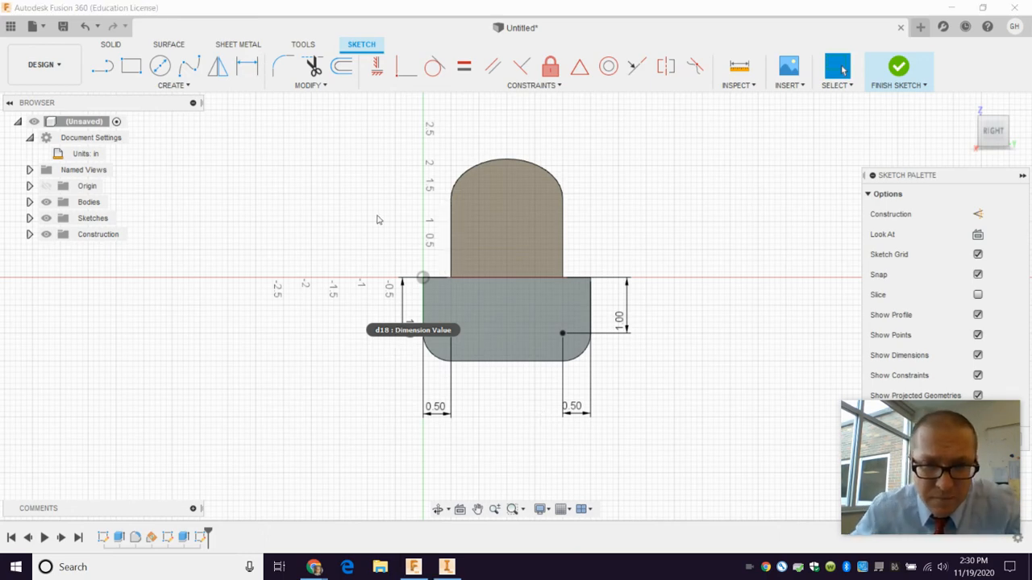
# Finish the end-face sketch and start a new sketch on the horizontal origin plane along the plate's top face
pyautogui.scroll(-3, 459, 367)
pyautogui.scroll(-1, 443, 306)
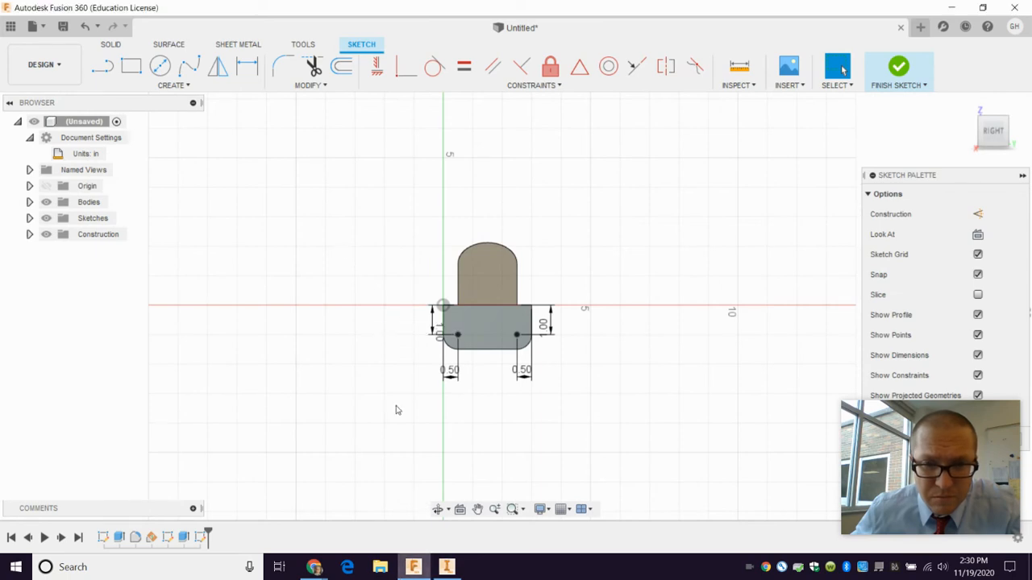
pyautogui.scroll(3, 488, 297)
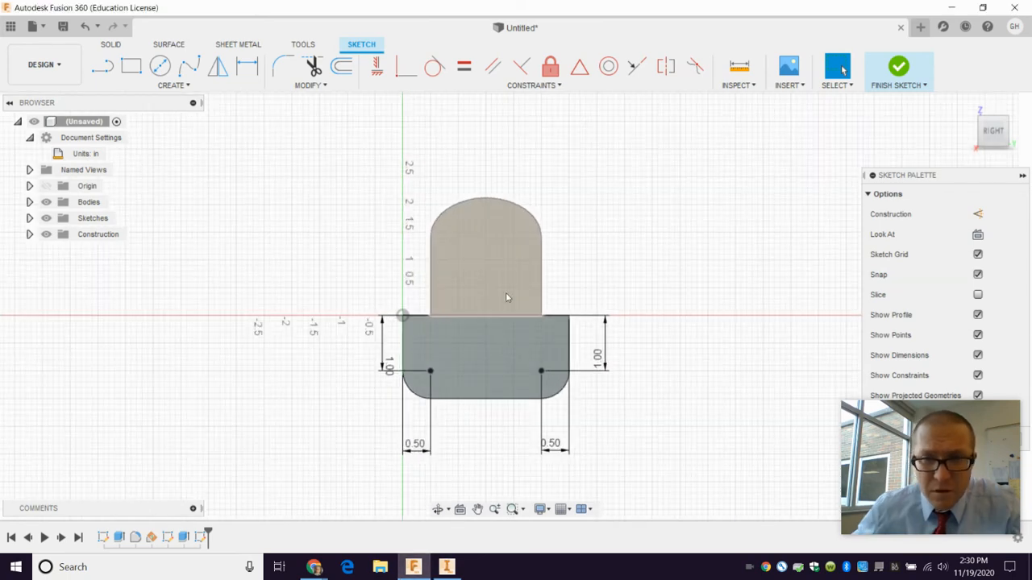
pyautogui.click(899, 69)
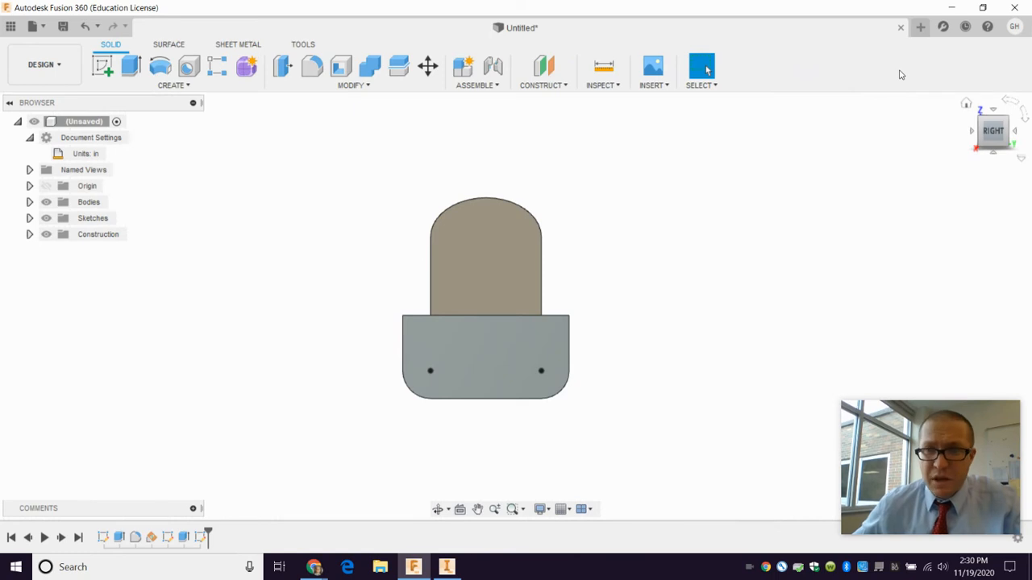
pyautogui.click(980, 116)
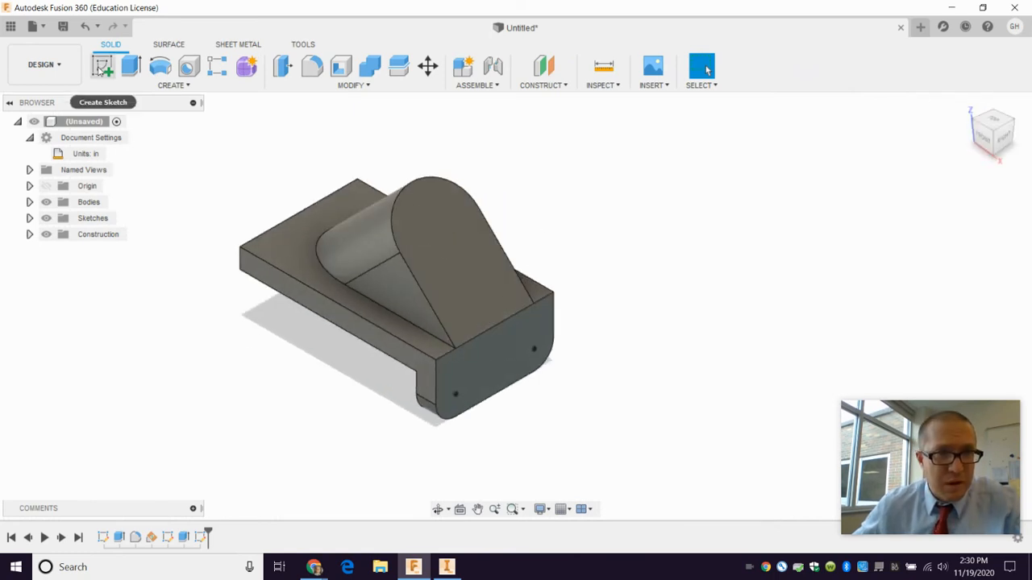
pyautogui.click(99, 69)
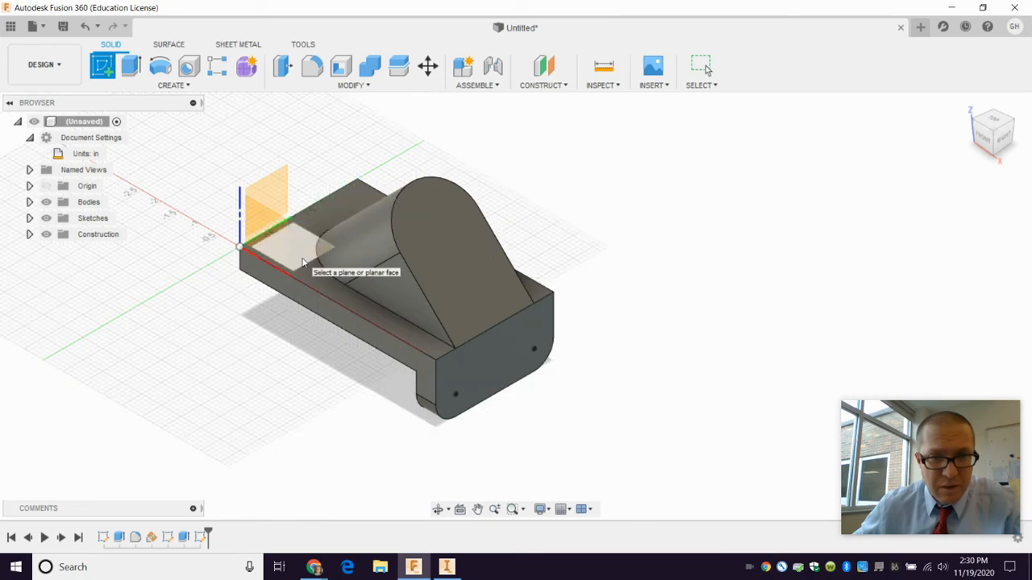
pyautogui.click(303, 262)
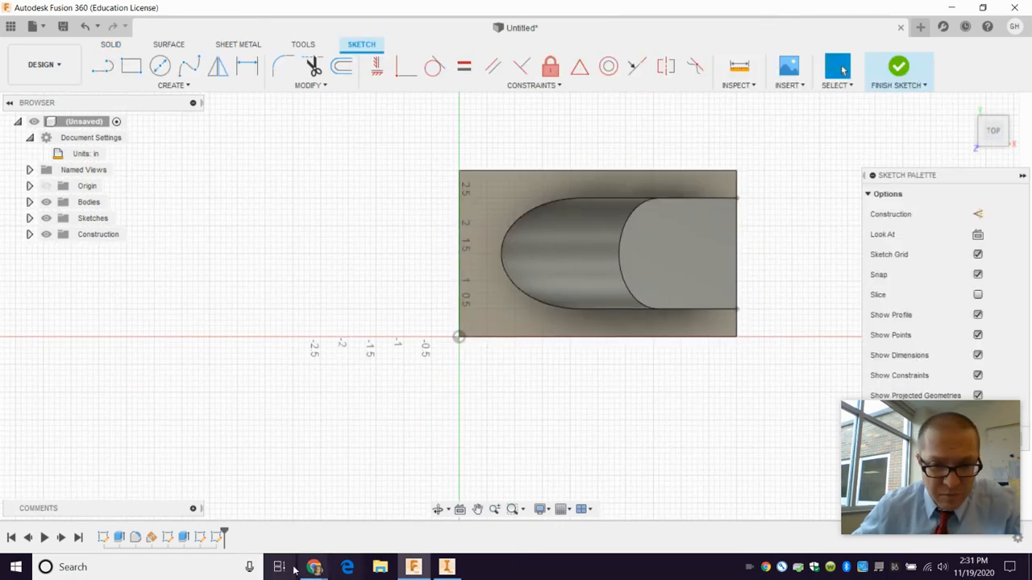
# Consult the PDF drawing and place two sketch points near the plate's end opposite the flange, in line with the lug's straight sides
pyautogui.moveTo(315, 567)
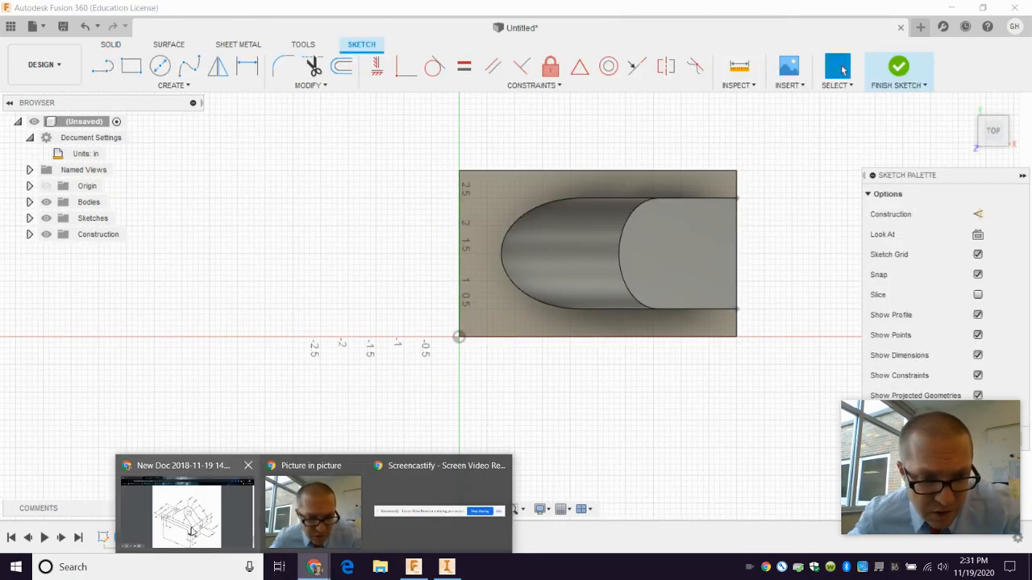
pyautogui.click(191, 528)
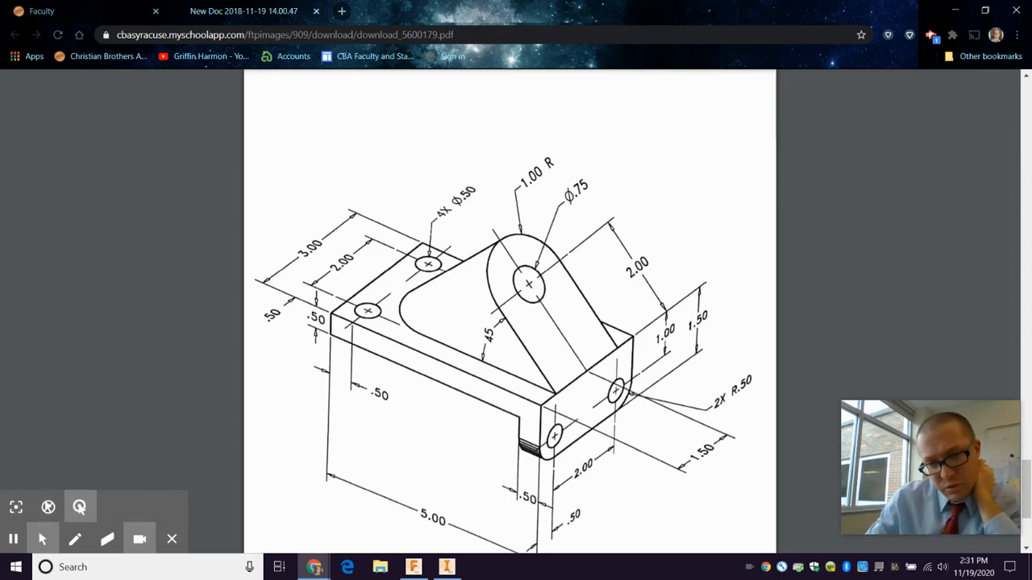
pyautogui.click(414, 567)
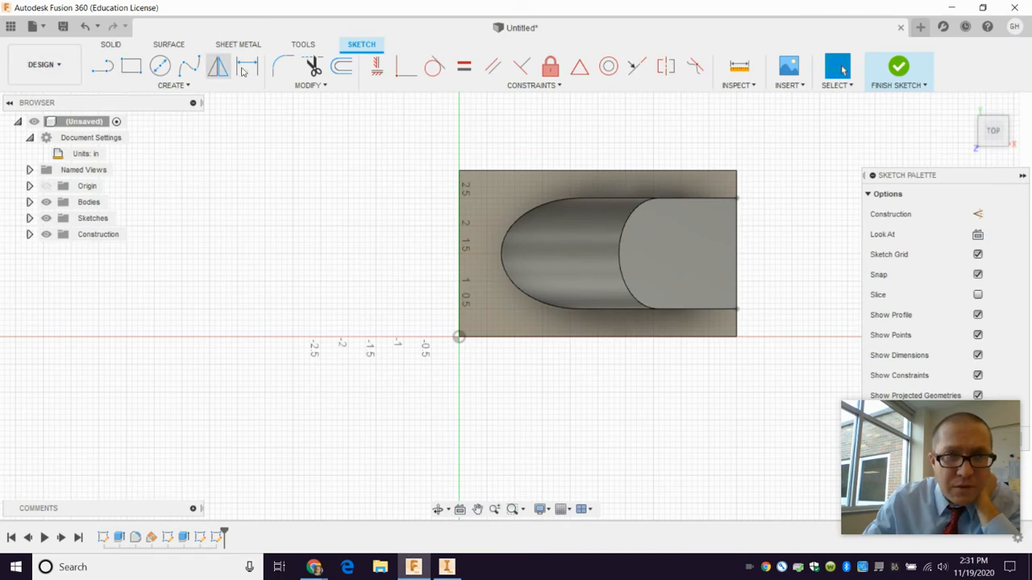
pyautogui.click(179, 85)
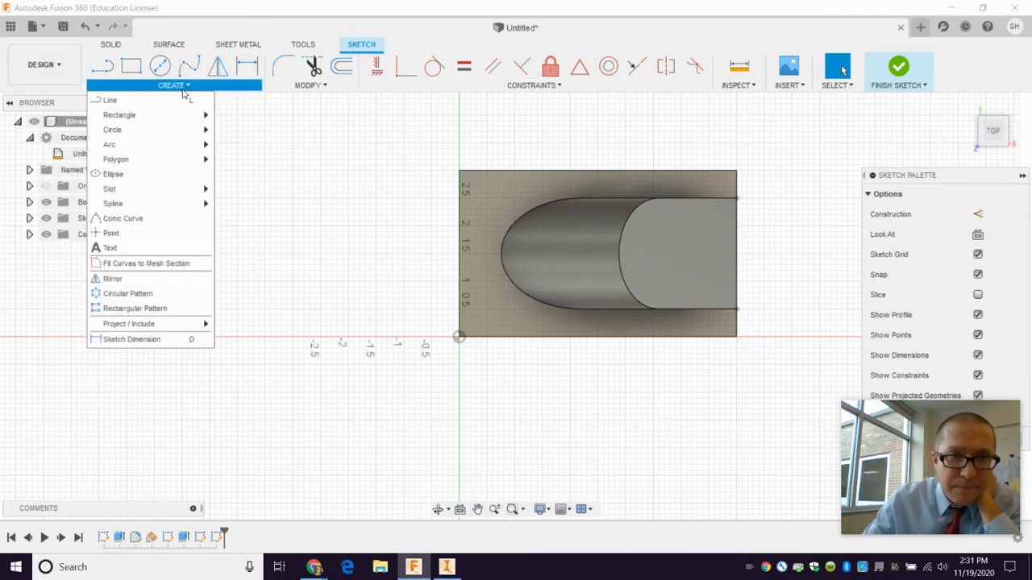
pyautogui.click(113, 233)
pyautogui.click(486, 197)
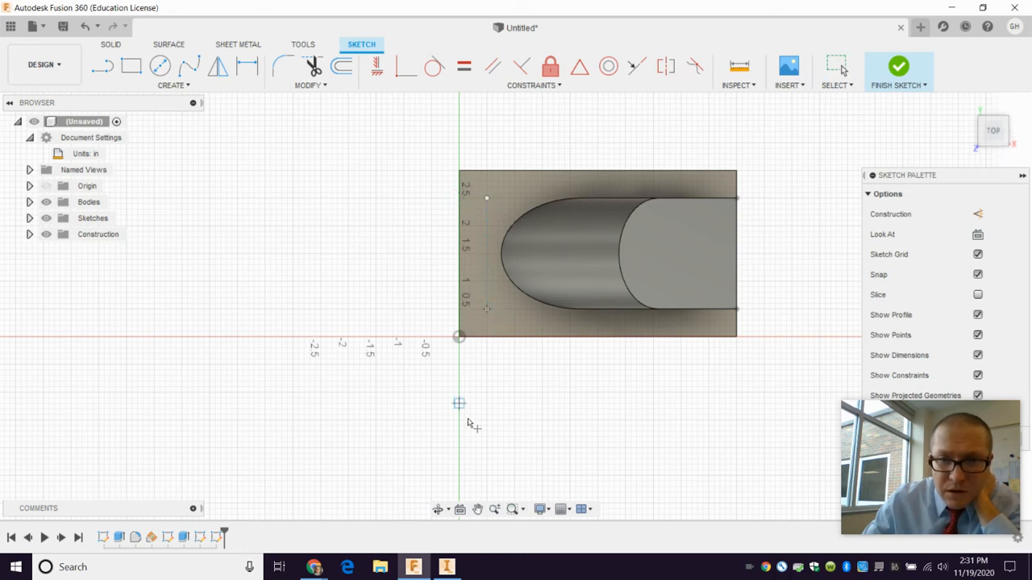
# Check the hole spacing in the PDF drawing and dimension the upper point 0.50 in from the plate's upper long edge
pyautogui.moveTo(314, 568)
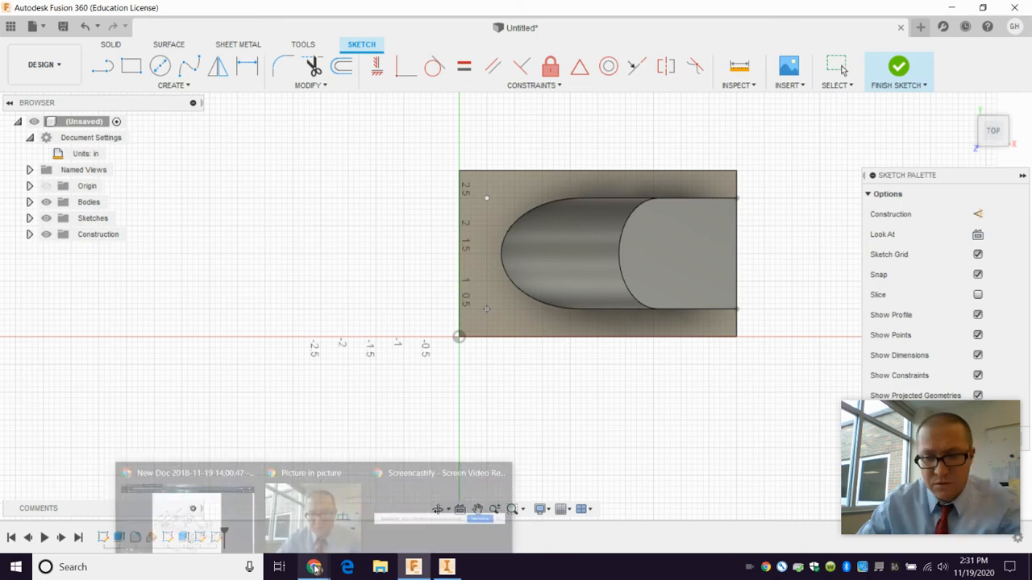
pyautogui.click(217, 526)
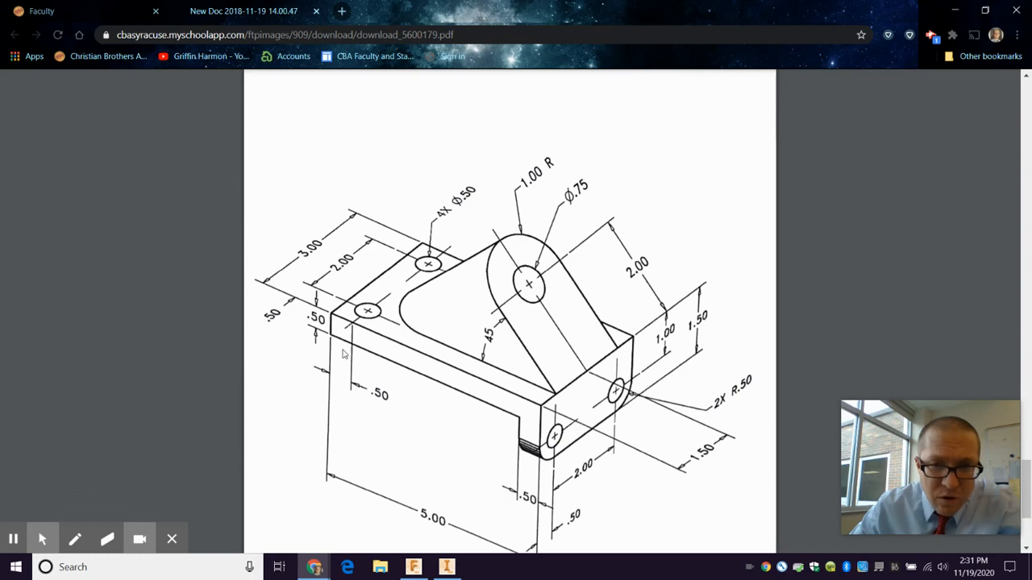
pyautogui.click(413, 567)
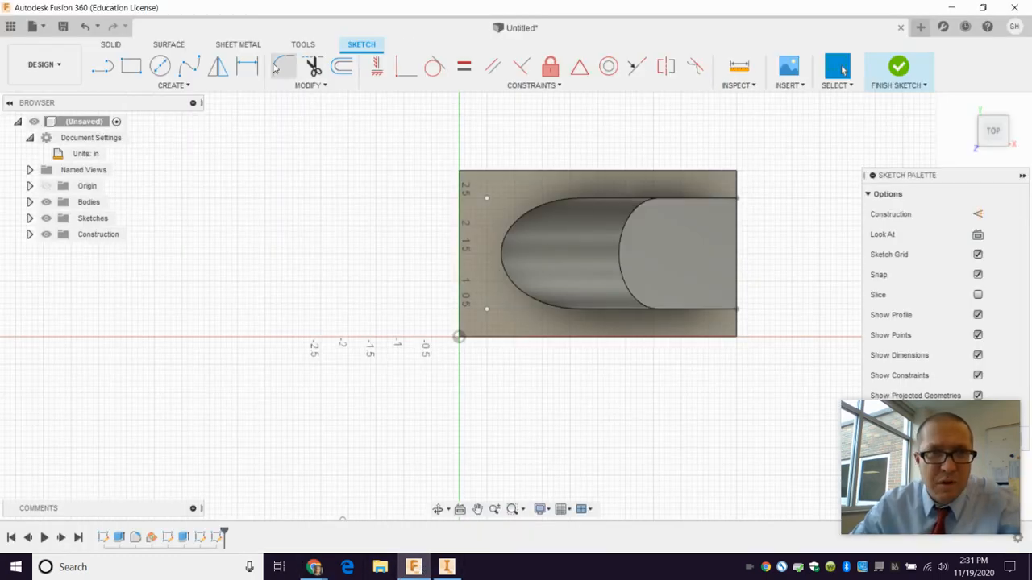
pyautogui.click(251, 66)
pyautogui.click(486, 197)
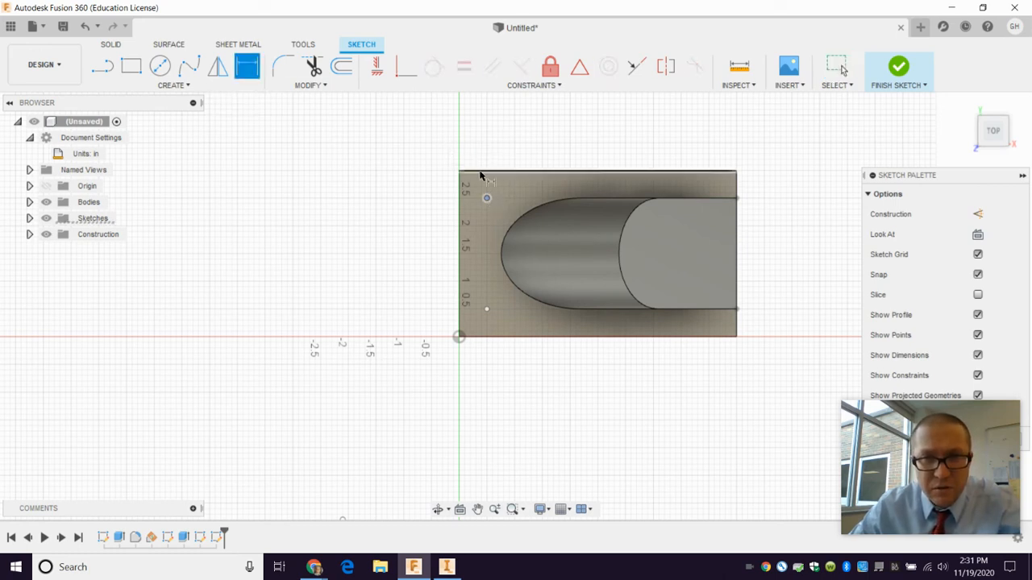
pyautogui.click(479, 171)
pyautogui.click(449, 189)
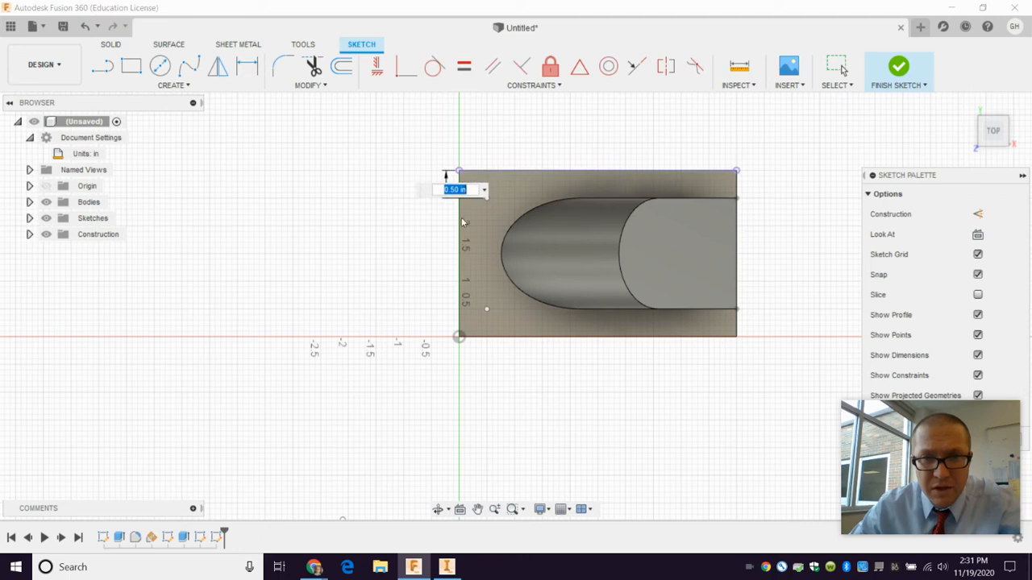
pyautogui.press('Return')
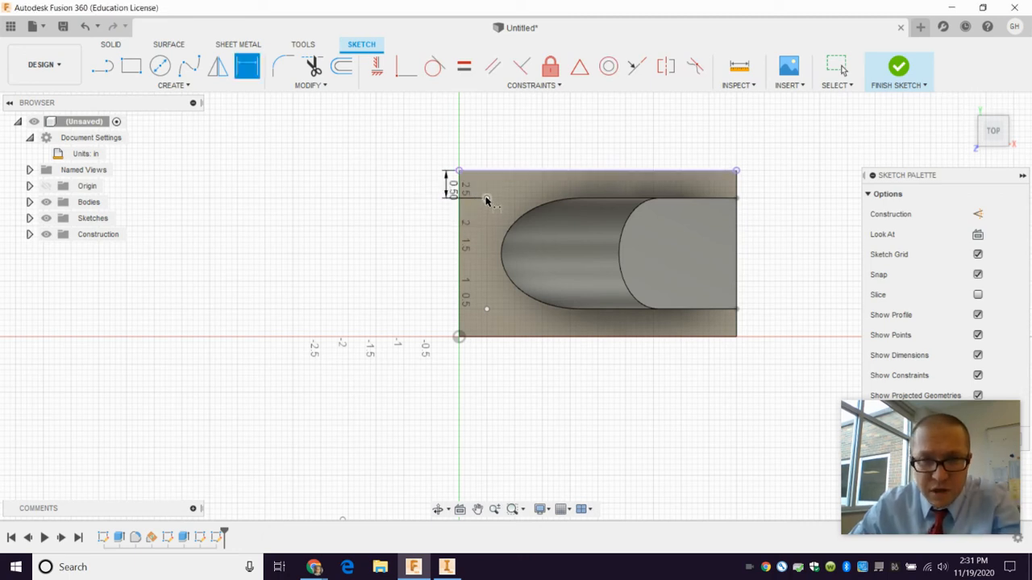
# Dimension the upper point 0.50 in from the plate's short end edge and finish the sketch
pyautogui.click(486, 199)
pyautogui.click(461, 184)
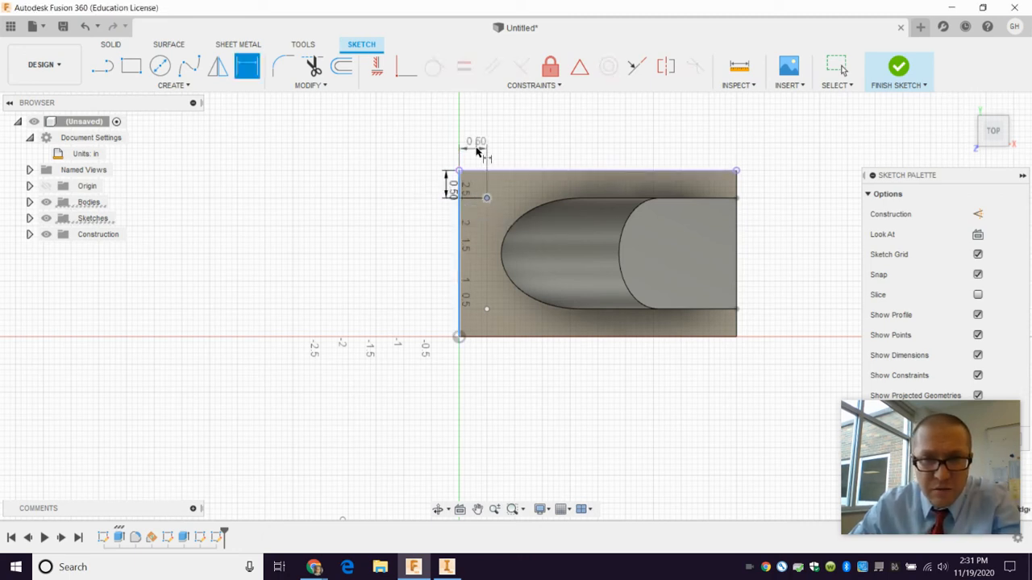
pyautogui.click(476, 152)
pyautogui.press('Return')
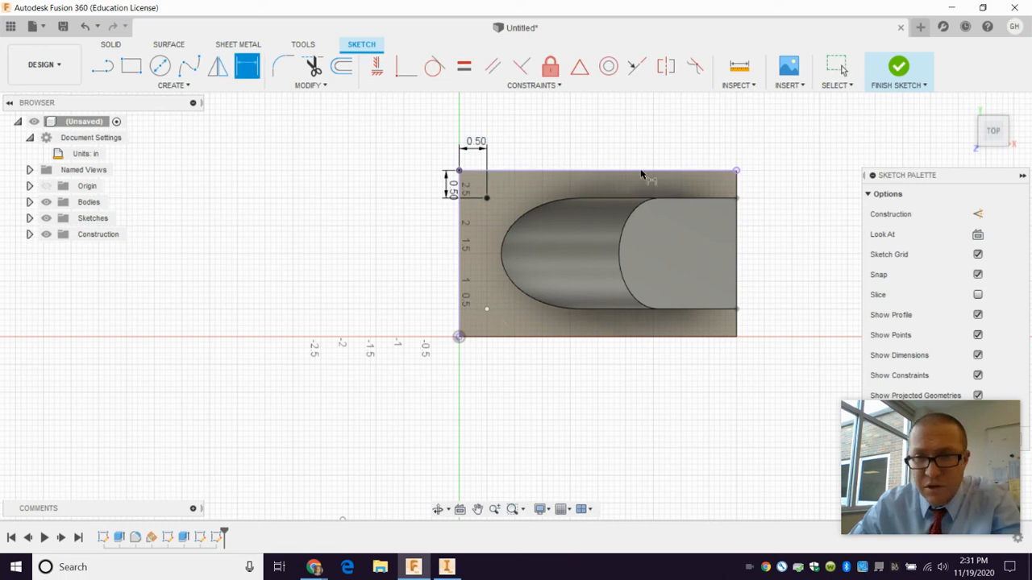
pyautogui.click(910, 73)
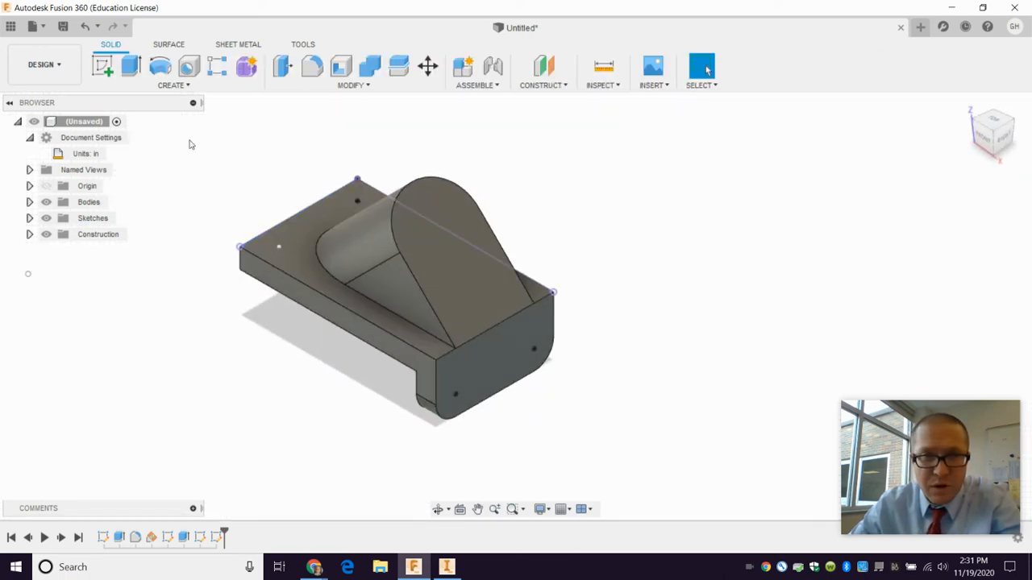
# Start a hole feature at the two sketch points on the plate's top face with its extents set to All
pyautogui.click(190, 69)
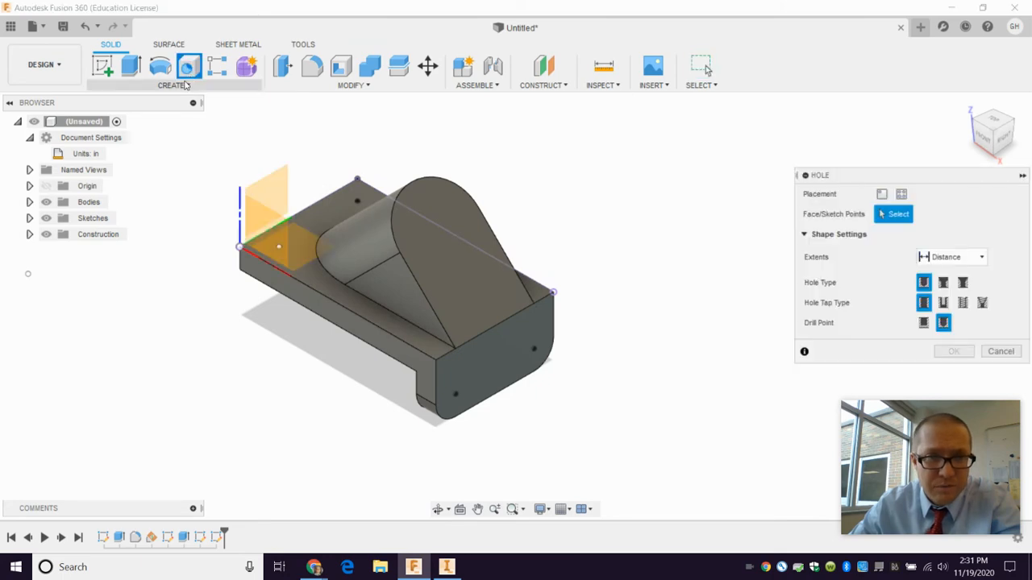
pyautogui.click(357, 200)
pyautogui.click(279, 247)
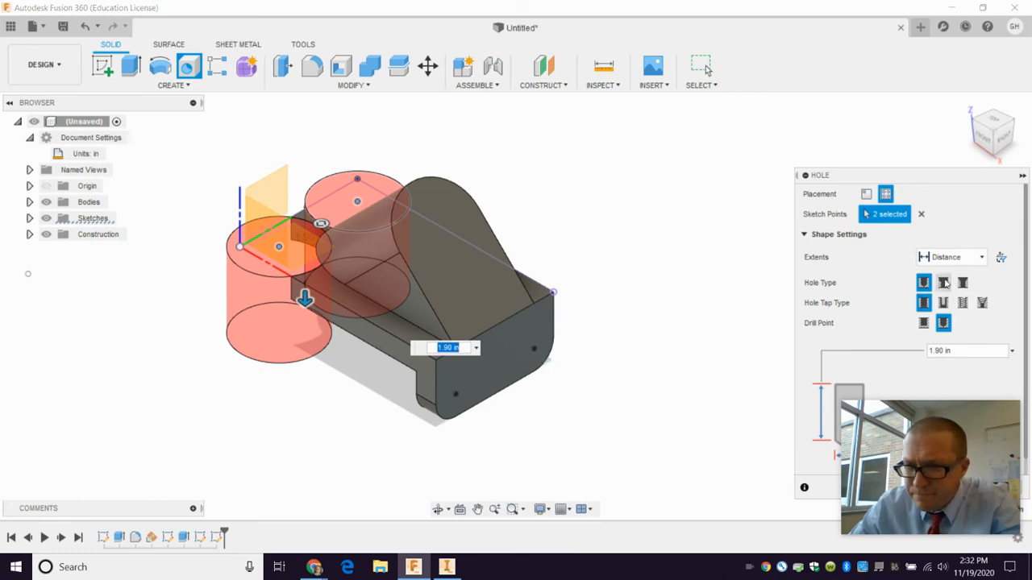
pyautogui.scroll(-1, 941, 287)
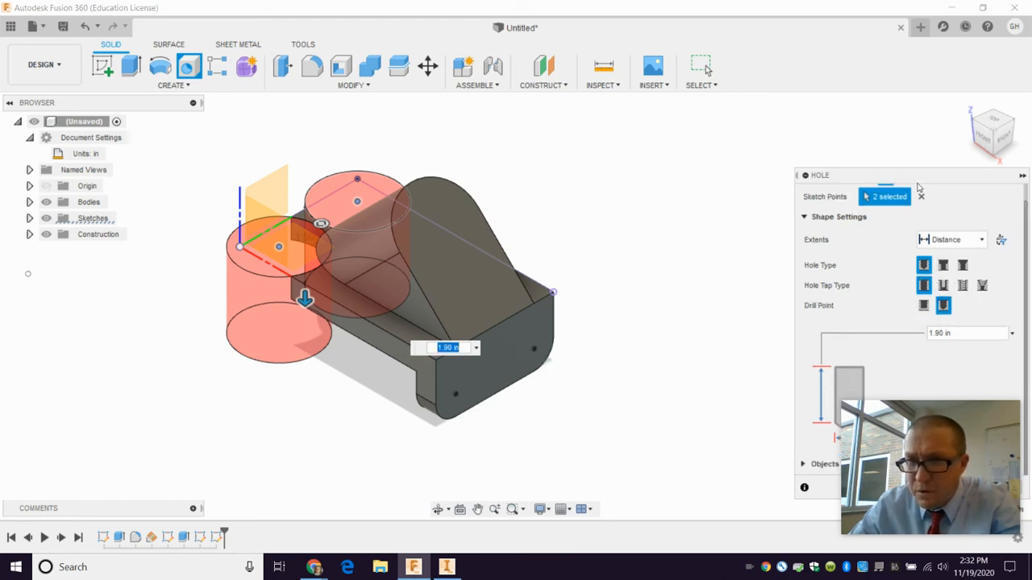
pyautogui.moveTo(918, 178); pyautogui.dragTo(887, 50)
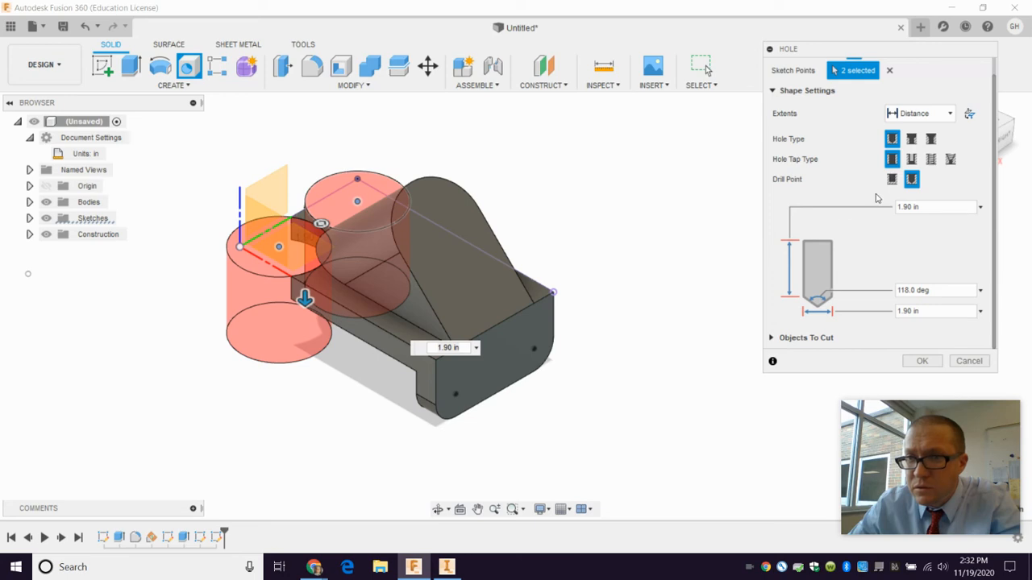
pyautogui.click(924, 115)
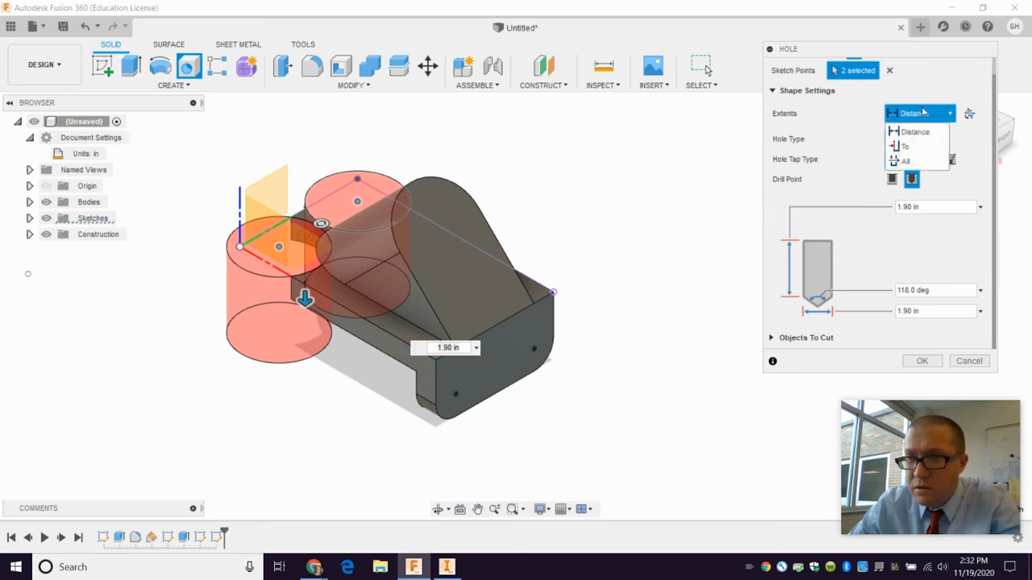
pyautogui.click(908, 162)
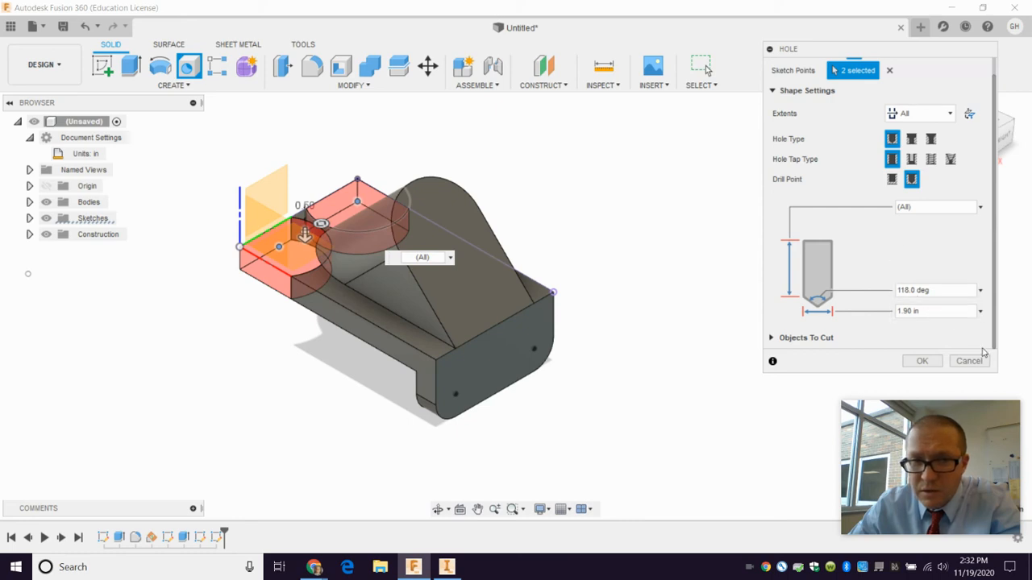
# Set the hole diameter to 0.5 in, check it against the PDF drawing and create the two plate holes
pyautogui.click(927, 314)
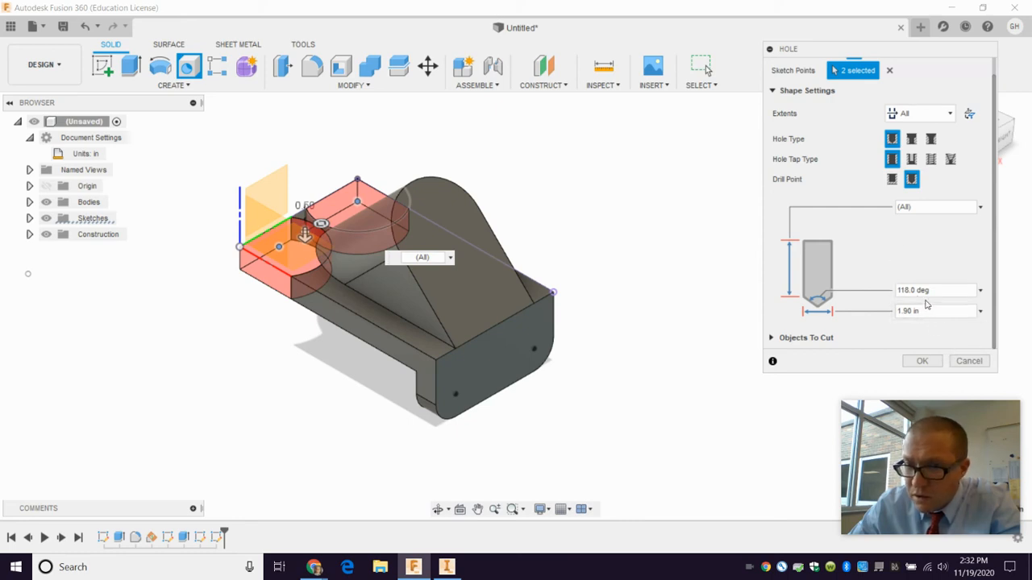
pyautogui.press('BackSpace')
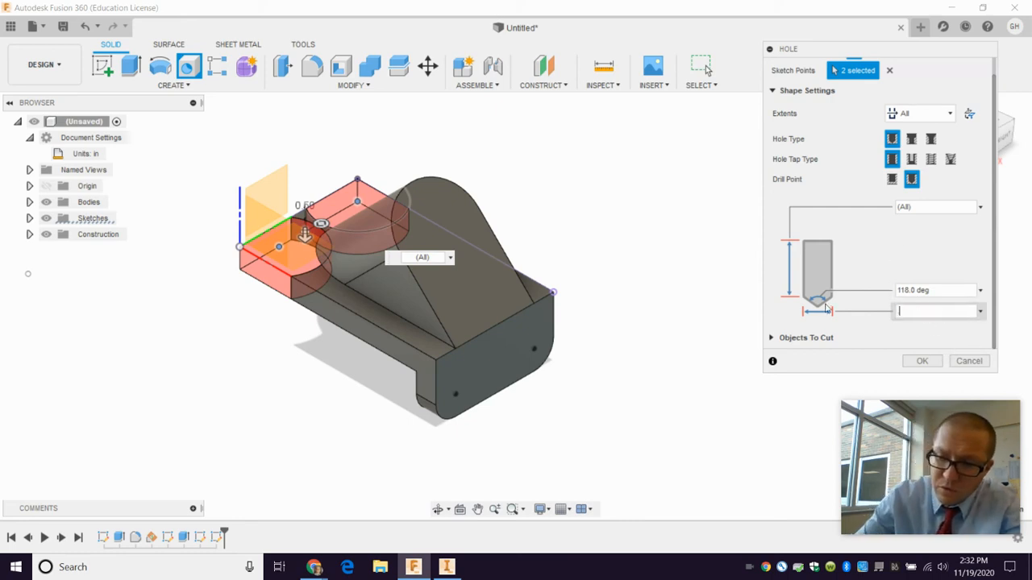
pyautogui.write('.25')
pyautogui.press('BackSpace')
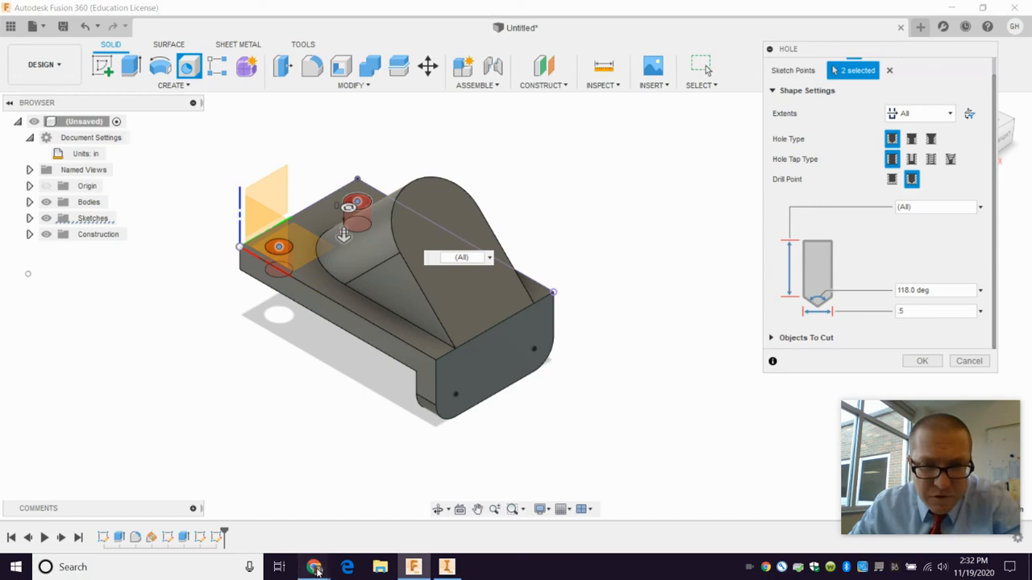
pyautogui.moveTo(313, 568)
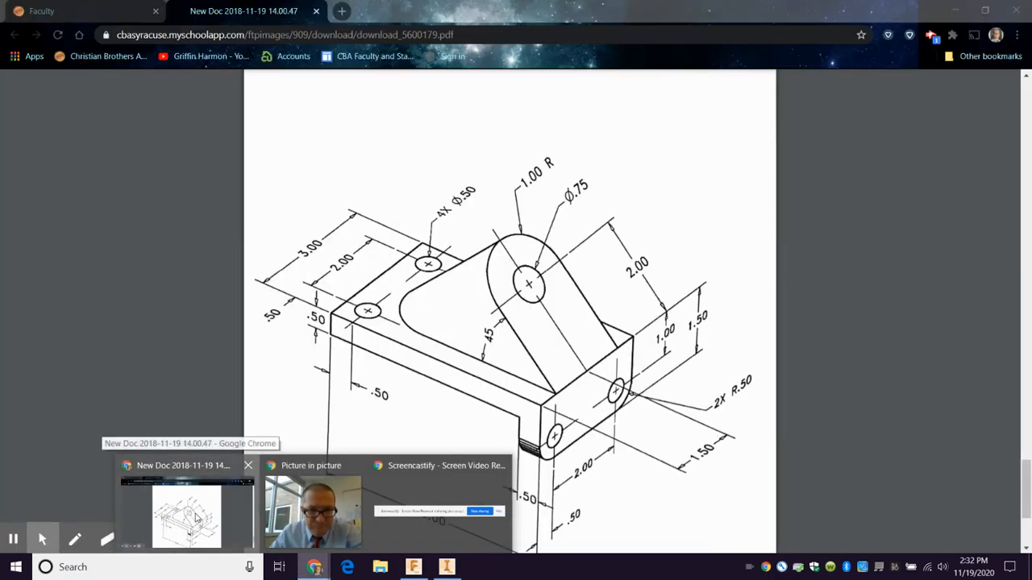
pyautogui.click(196, 516)
pyautogui.click(411, 567)
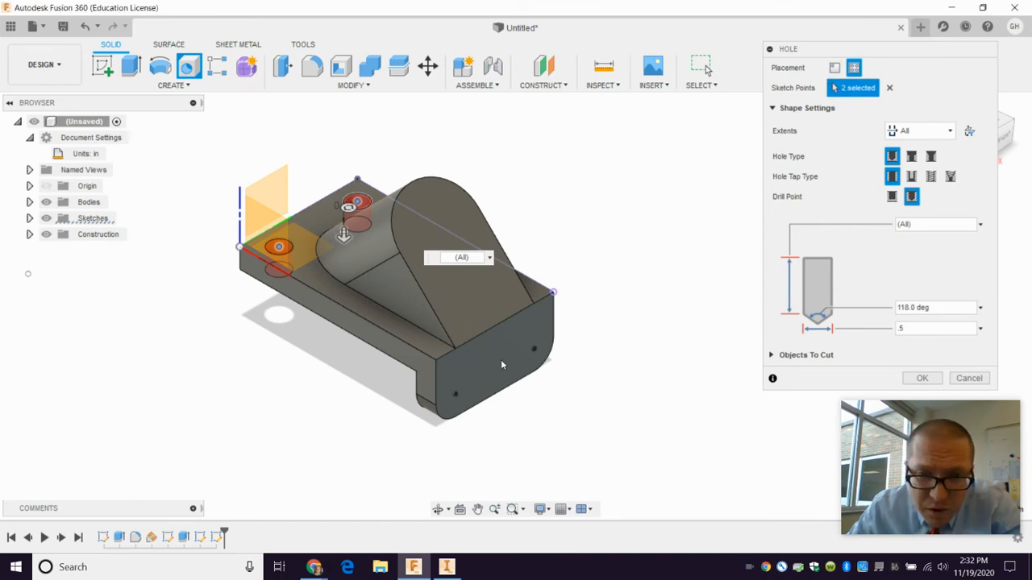
pyautogui.click(921, 378)
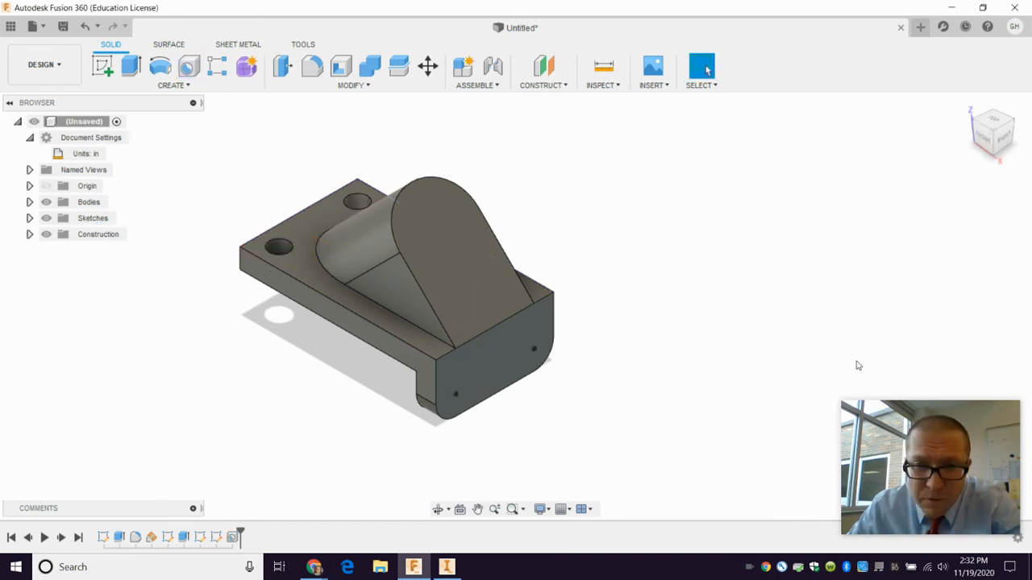
# Cut two holes 0.50 in in diameter and 0.50 in deep at the sketch points on the flange's end face
pyautogui.click(189, 66)
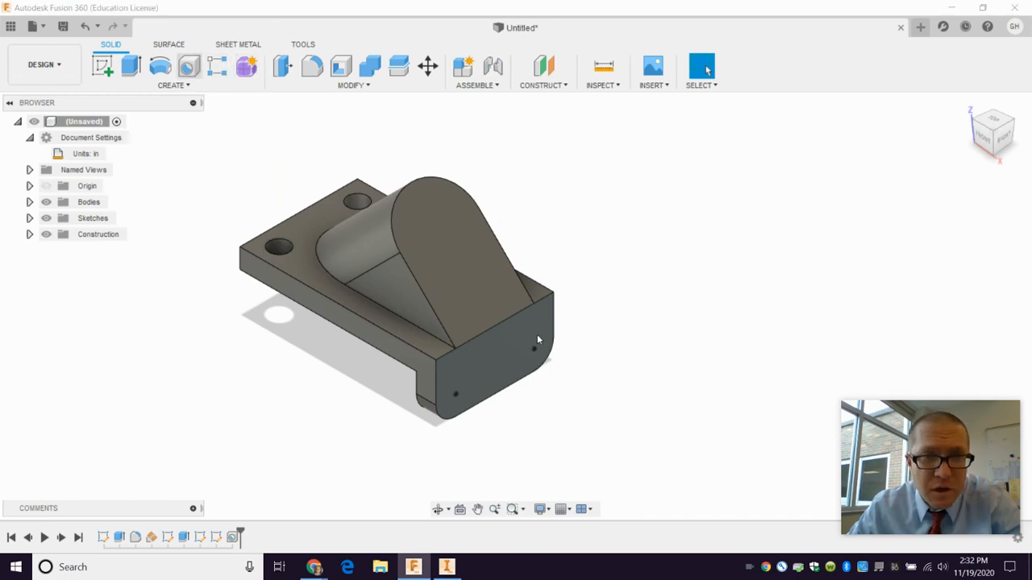
pyautogui.click(455, 394)
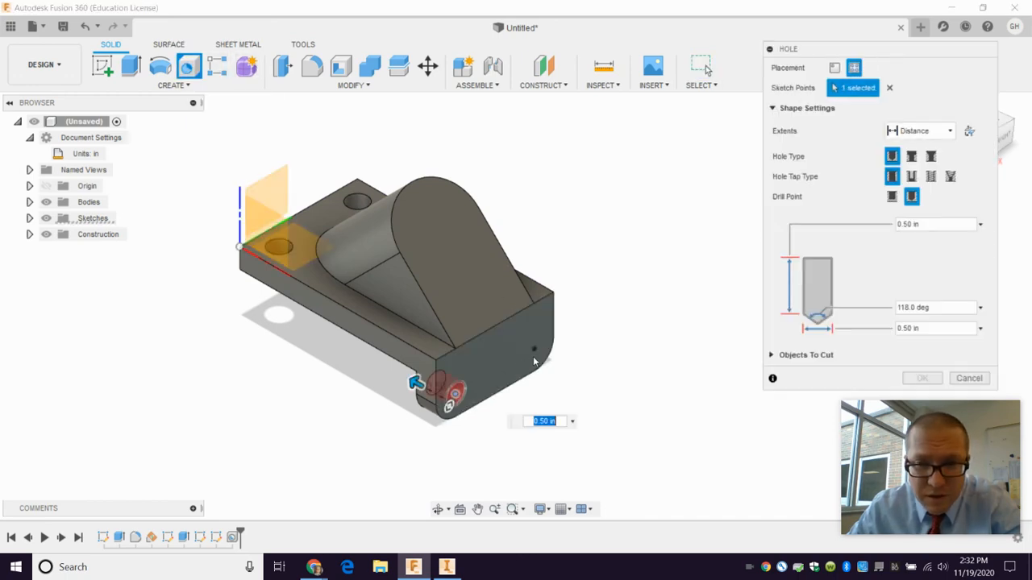
pyautogui.click(534, 349)
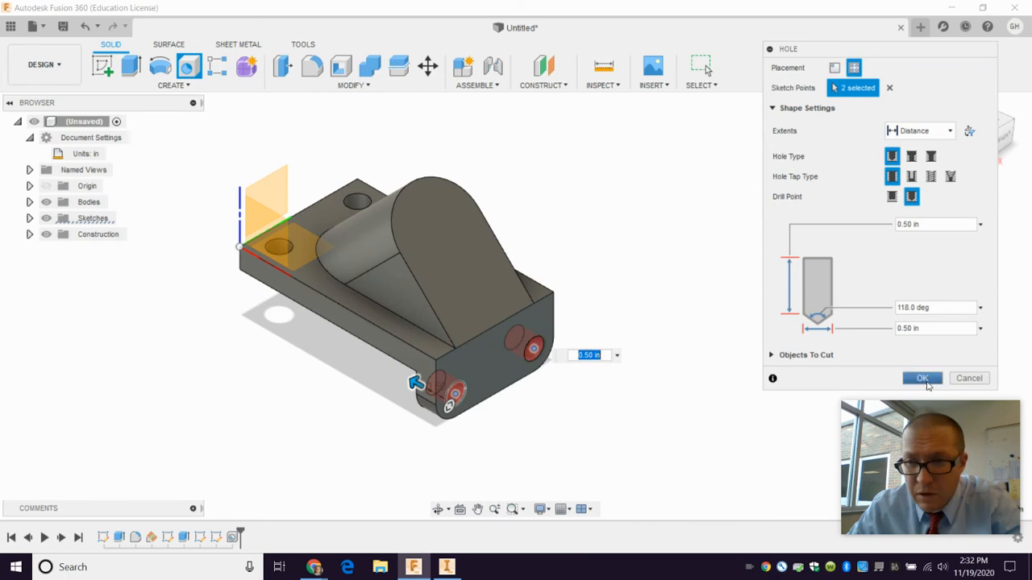
pyautogui.click(921, 378)
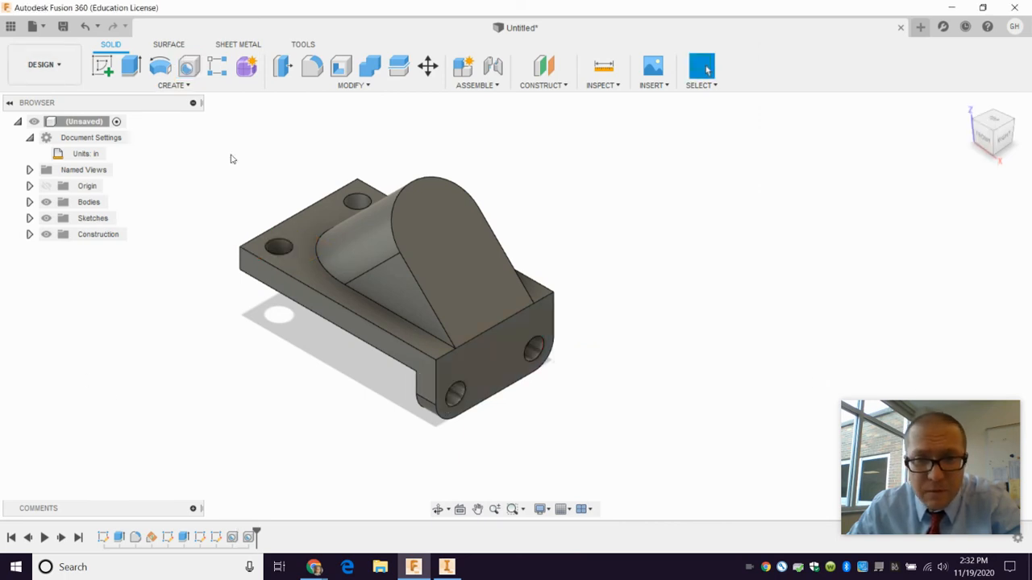
# Start a sketch on the lug's angled face and try to place and dimension a point at the rounded end's centre
pyautogui.click(101, 66)
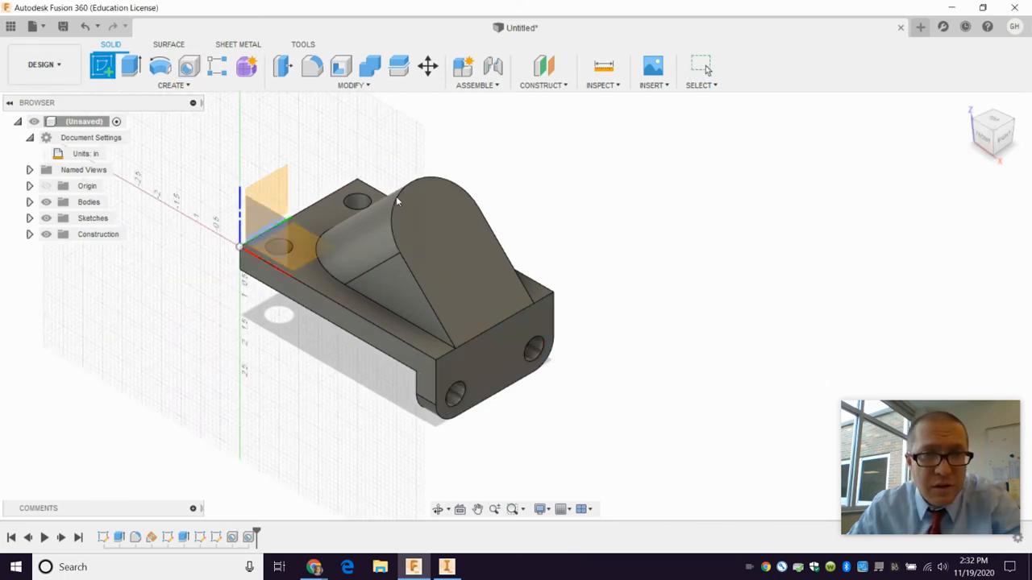
pyautogui.click(460, 233)
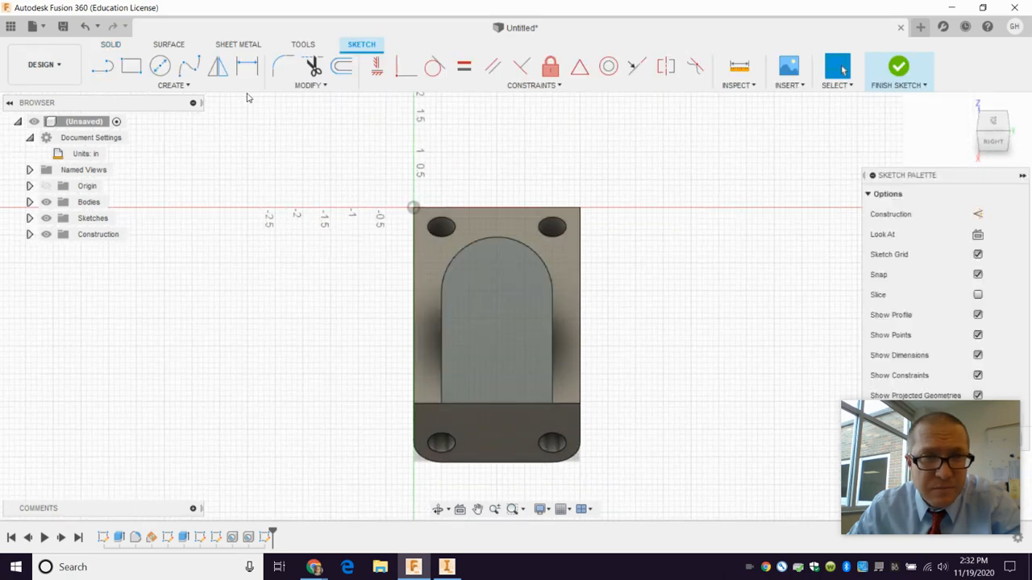
pyautogui.click(181, 86)
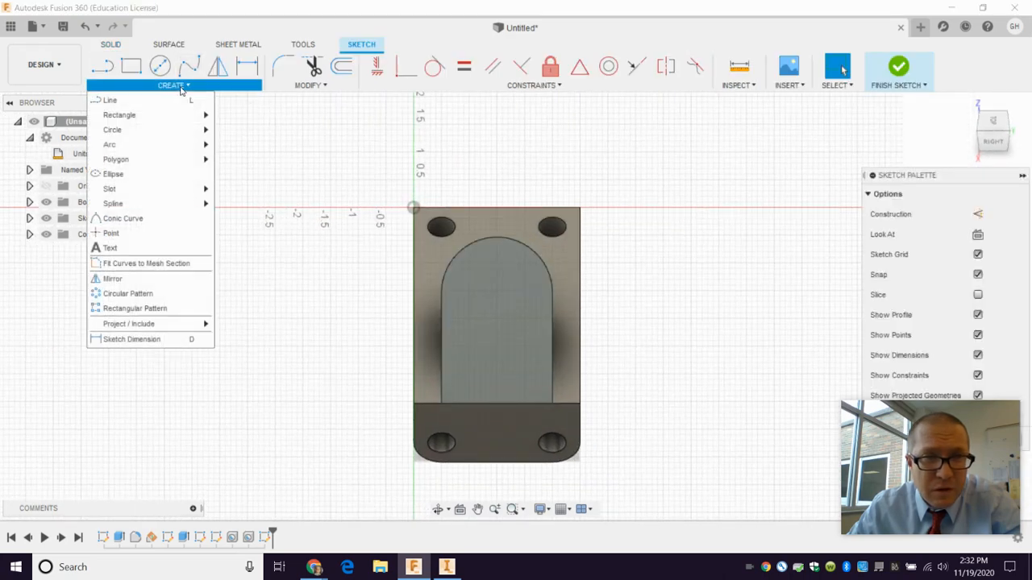
pyautogui.click(128, 233)
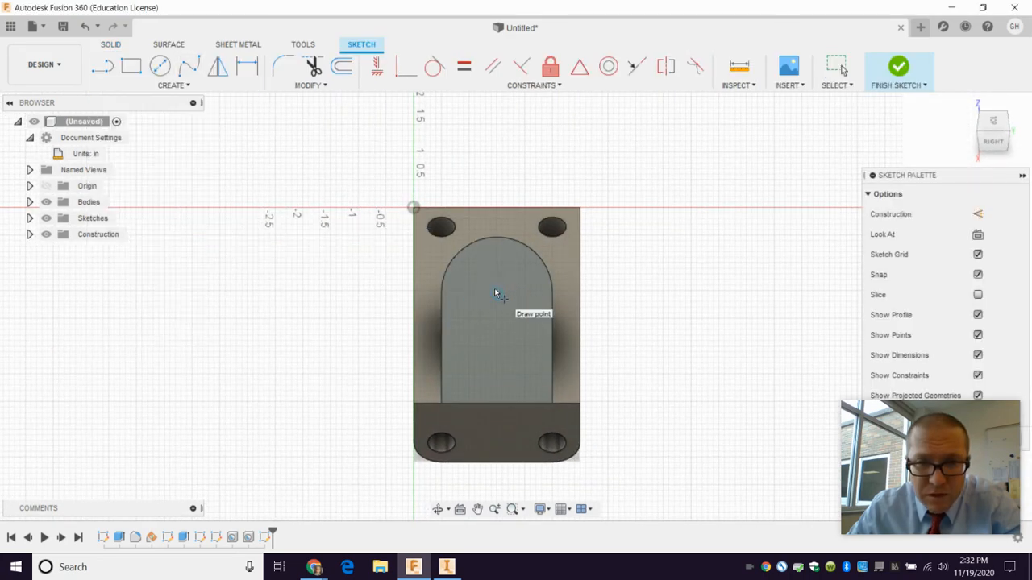
pyautogui.scroll(3, 496, 294)
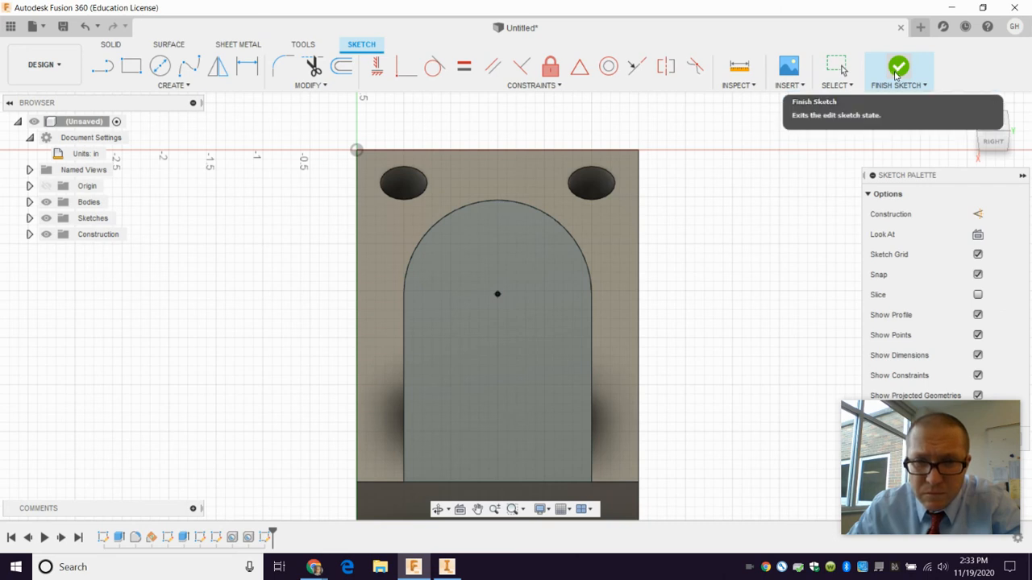
pyautogui.click(246, 66)
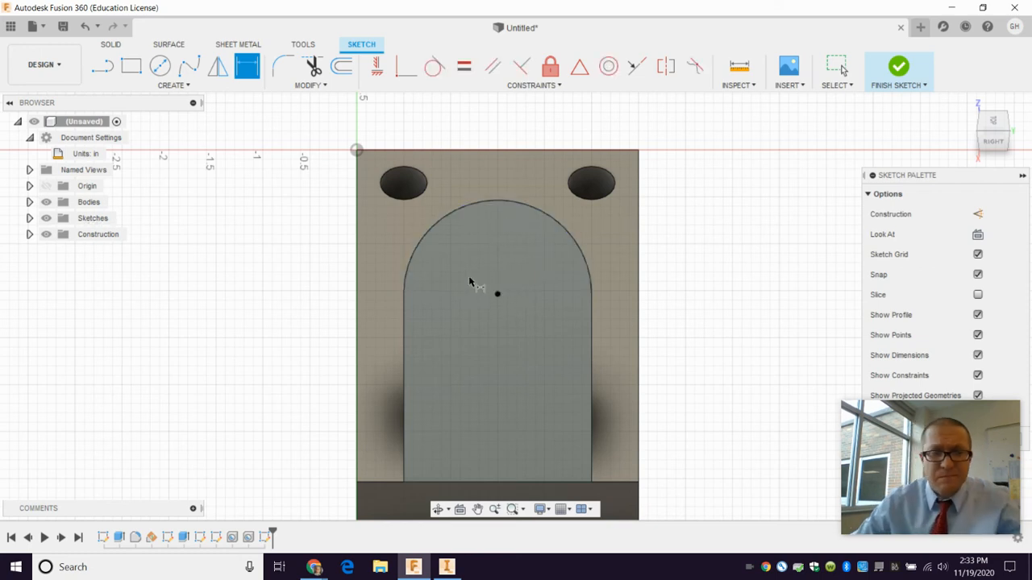
pyautogui.press('Escape')
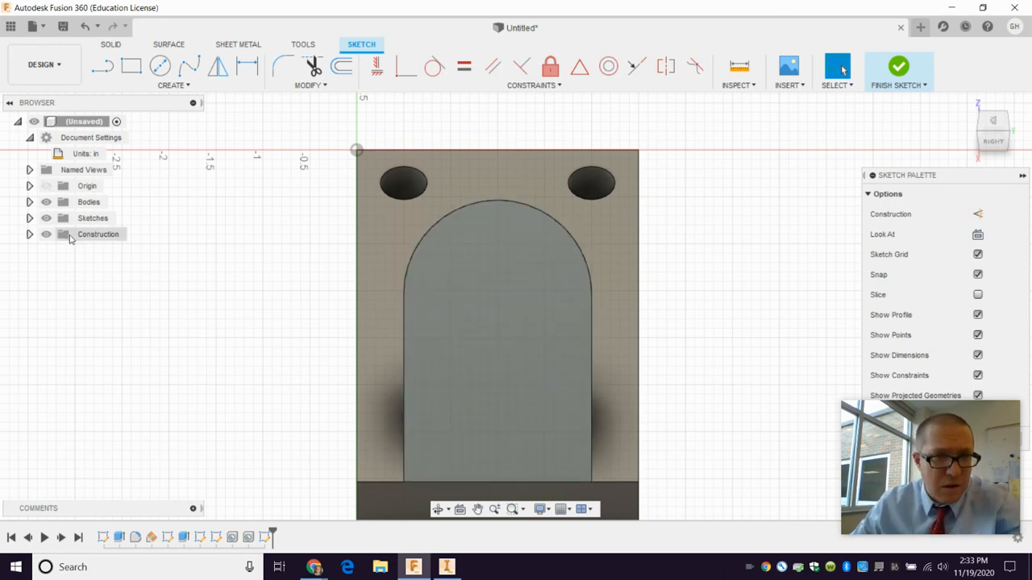
# Show the existing lug profile sketch, Sketch2, and open it for editing
pyautogui.click(30, 219)
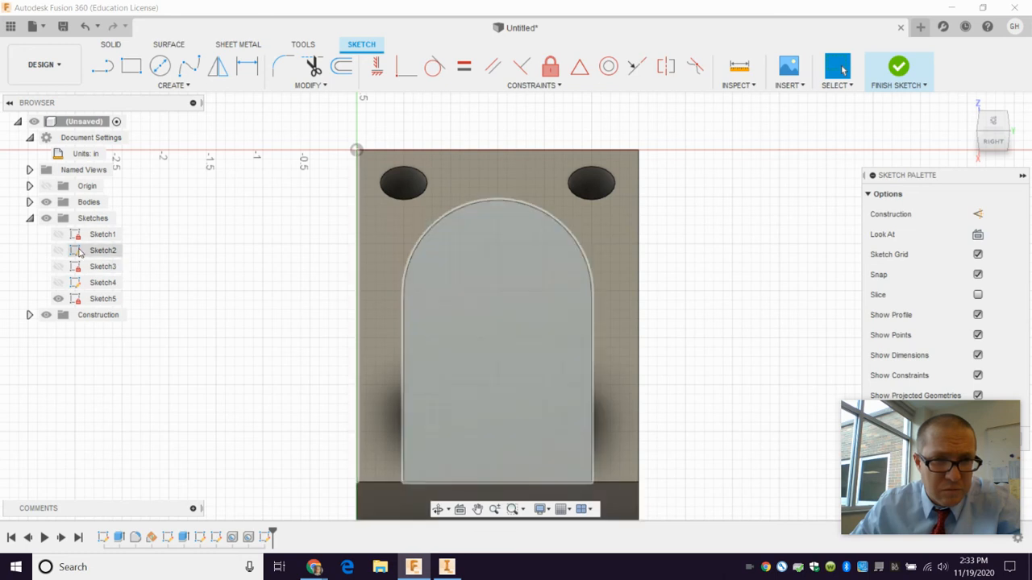
pyautogui.click(78, 252)
pyautogui.rightClick(78, 252)
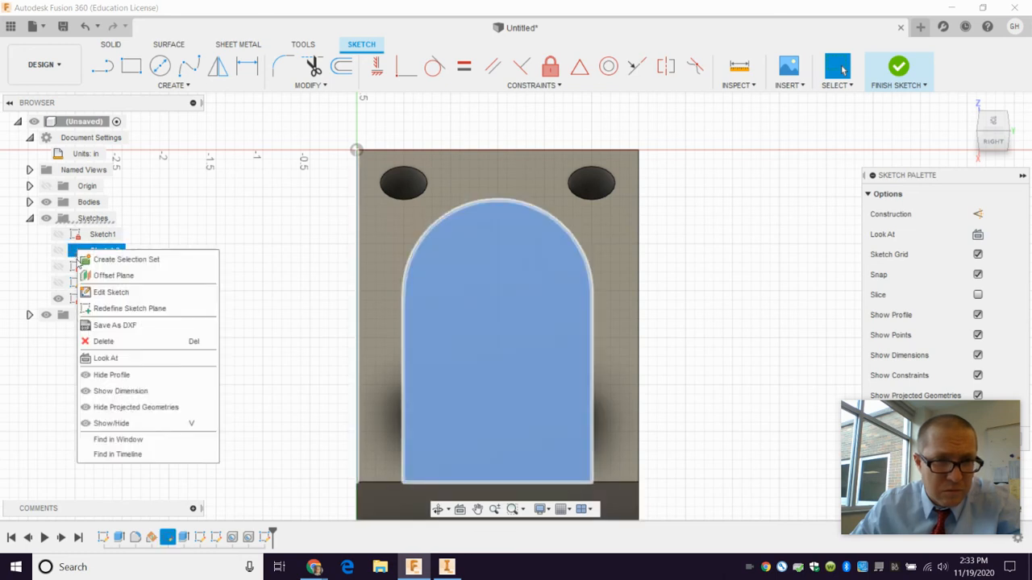
pyautogui.click(58, 255)
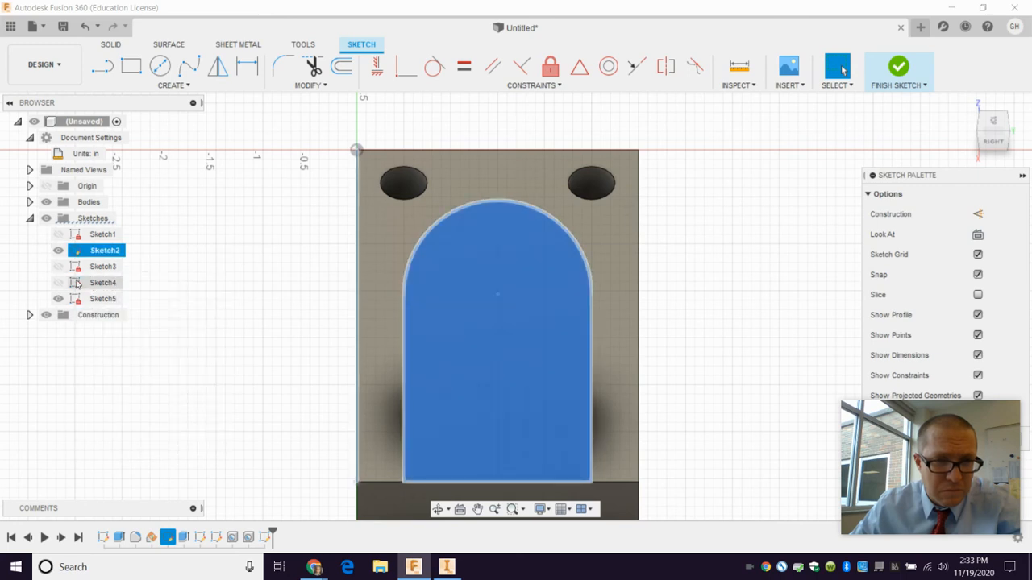
pyautogui.click(58, 252)
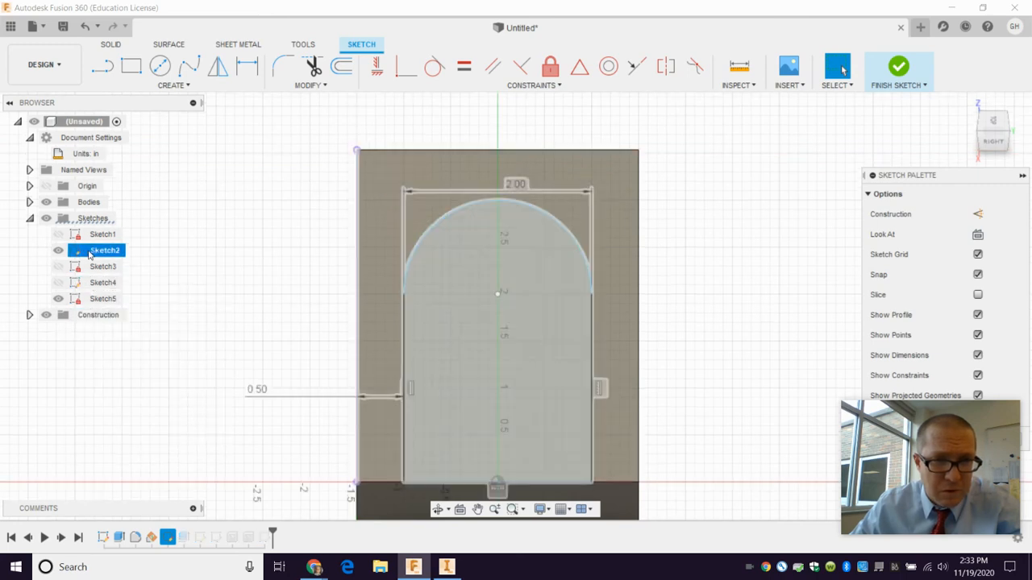
pyautogui.doubleClick(79, 255)
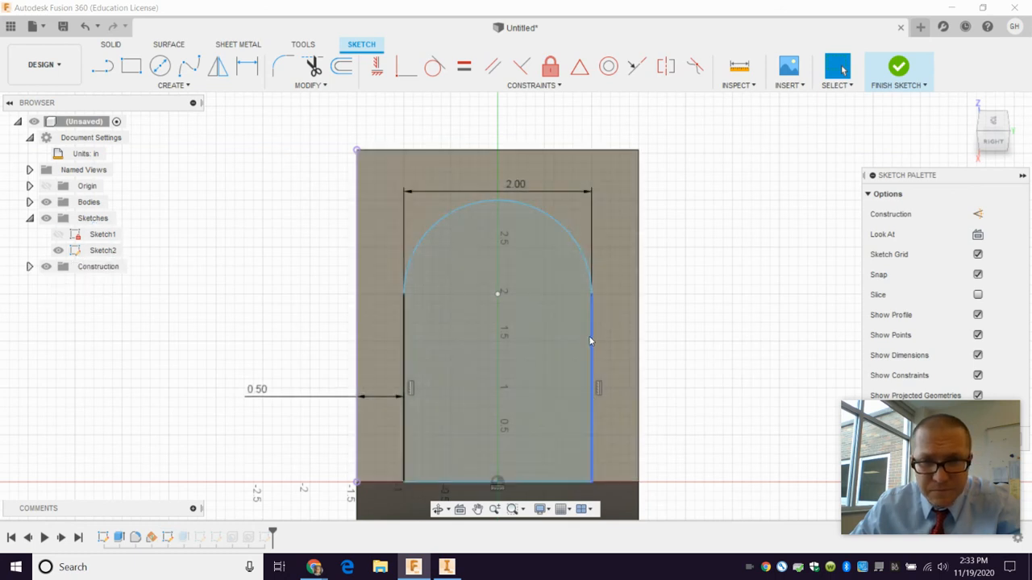
# Place a sketch point at the centre of the lug's rounded end, finish the sketch, and hide Sketch2 and Sketch5
pyautogui.click(454, 272)
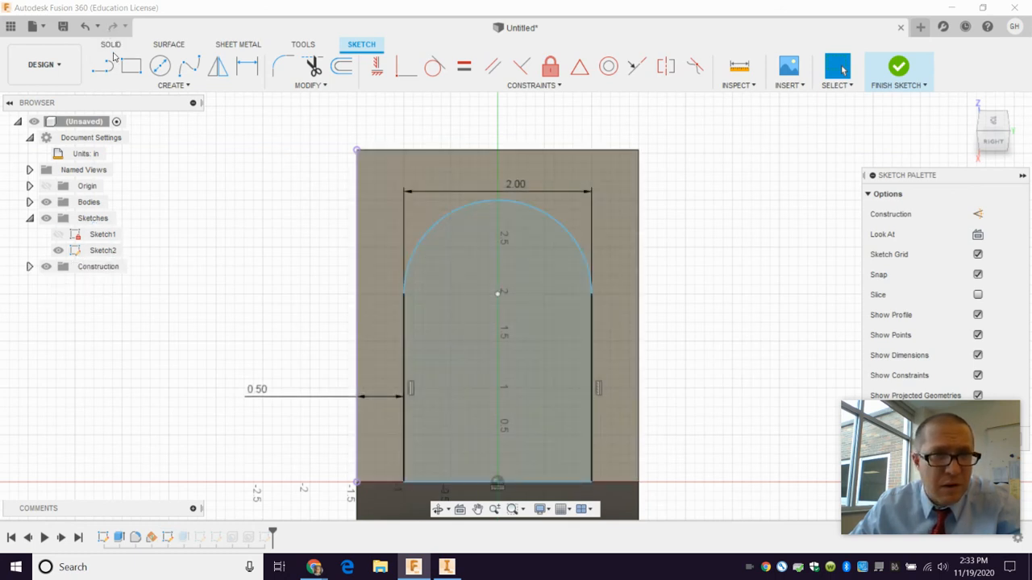
pyautogui.click(158, 86)
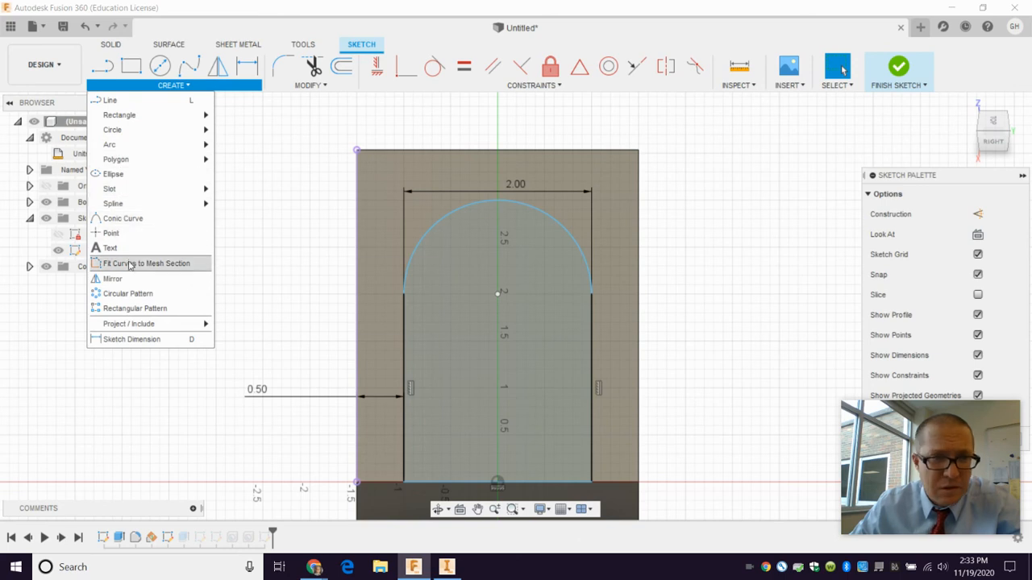
pyautogui.click(133, 234)
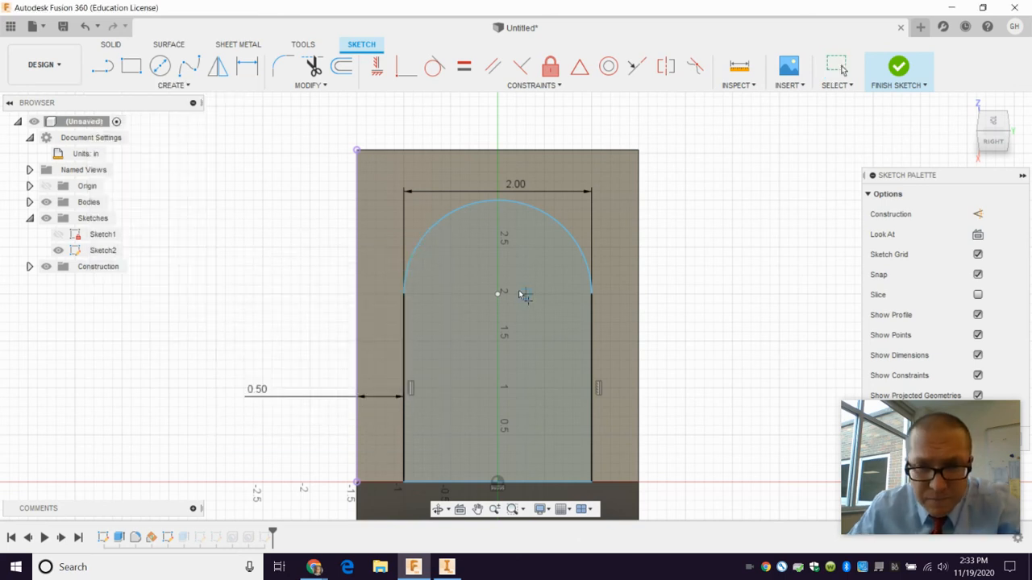
pyautogui.click(499, 295)
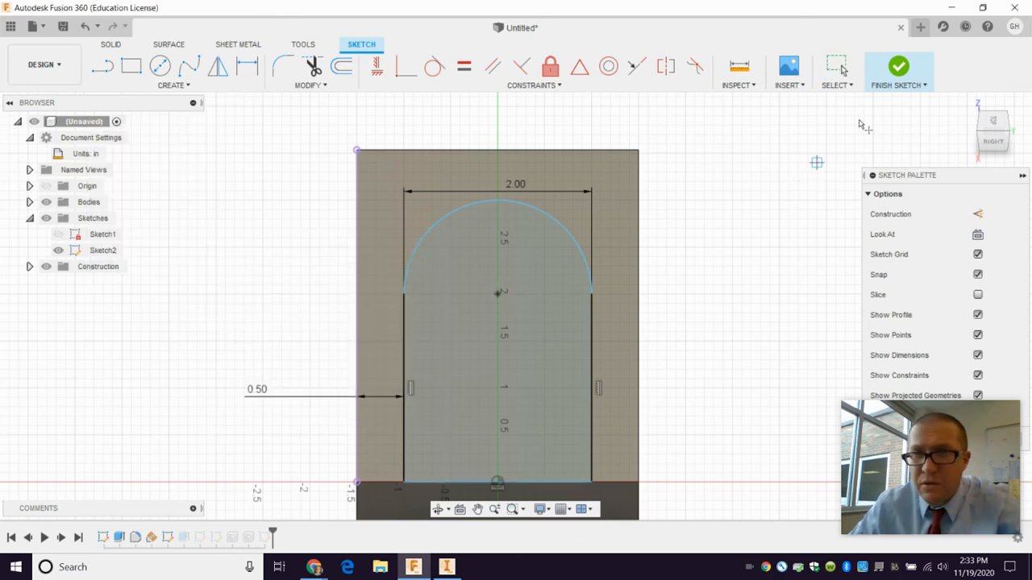
pyautogui.click(897, 73)
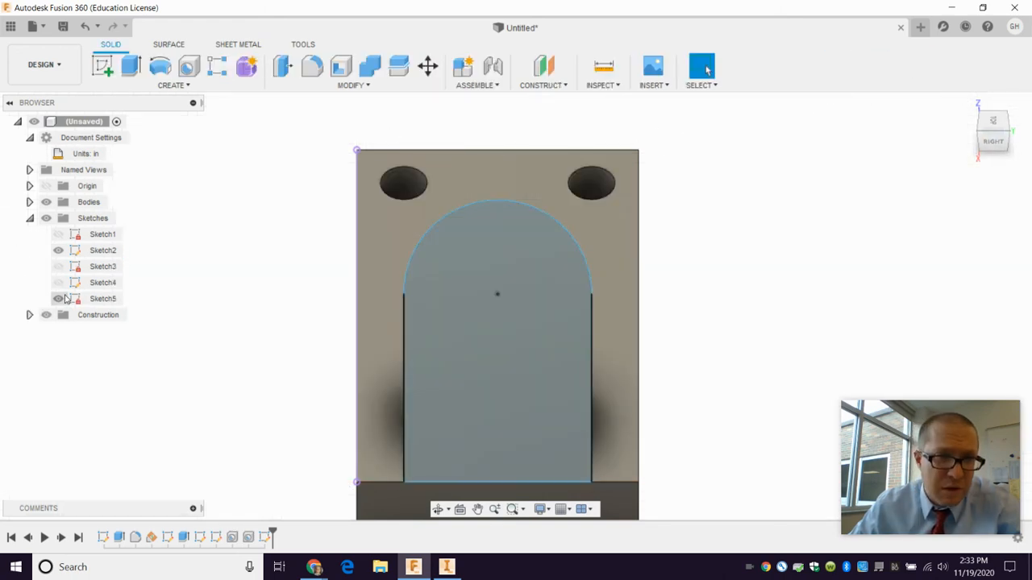
pyautogui.click(58, 251)
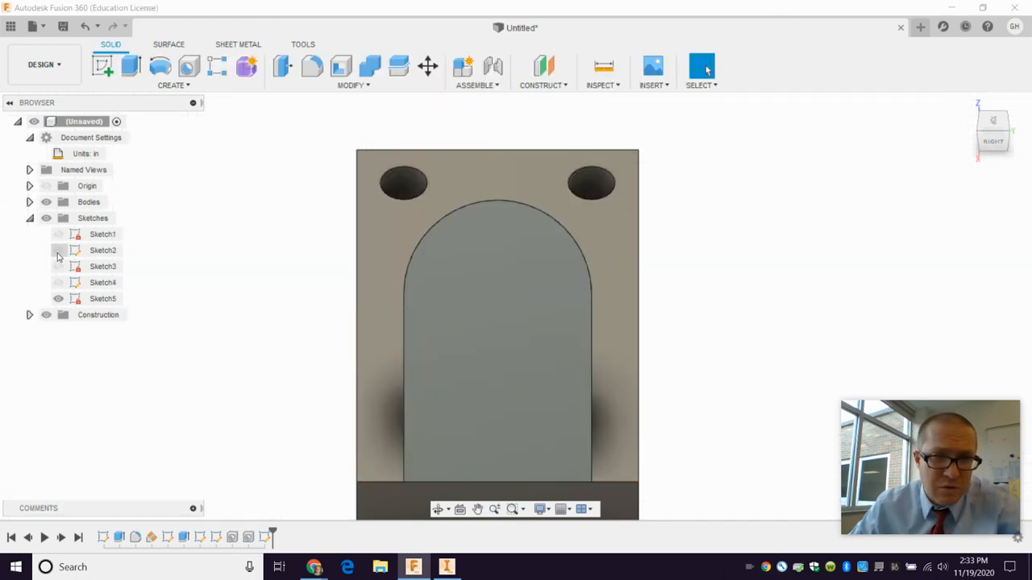
pyautogui.click(58, 298)
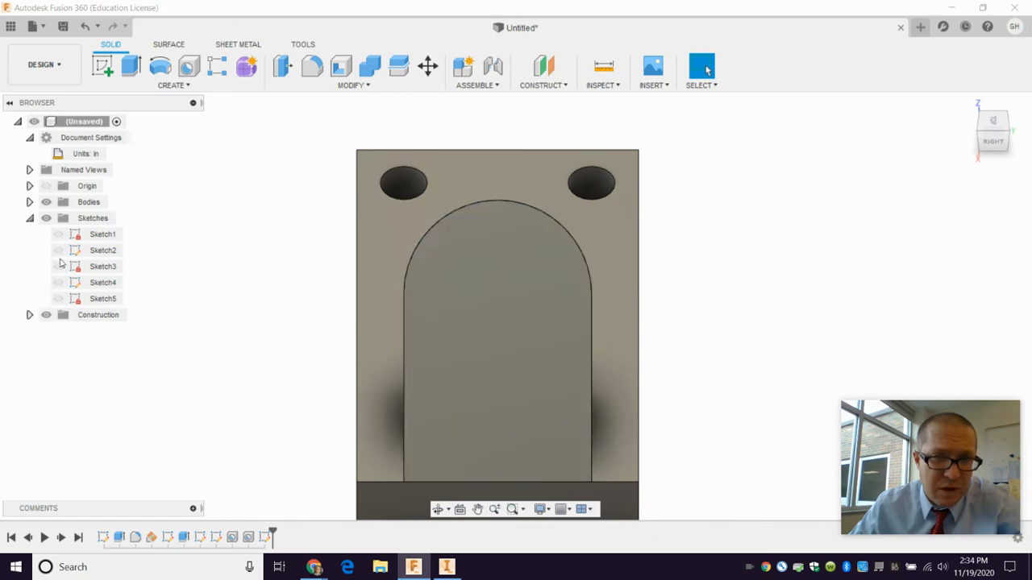
# Show Sketch2, start a hole at its centre point on the lug, and check the required diameter in the Chrome PDF drawing
pyautogui.click(59, 252)
pyautogui.click(188, 66)
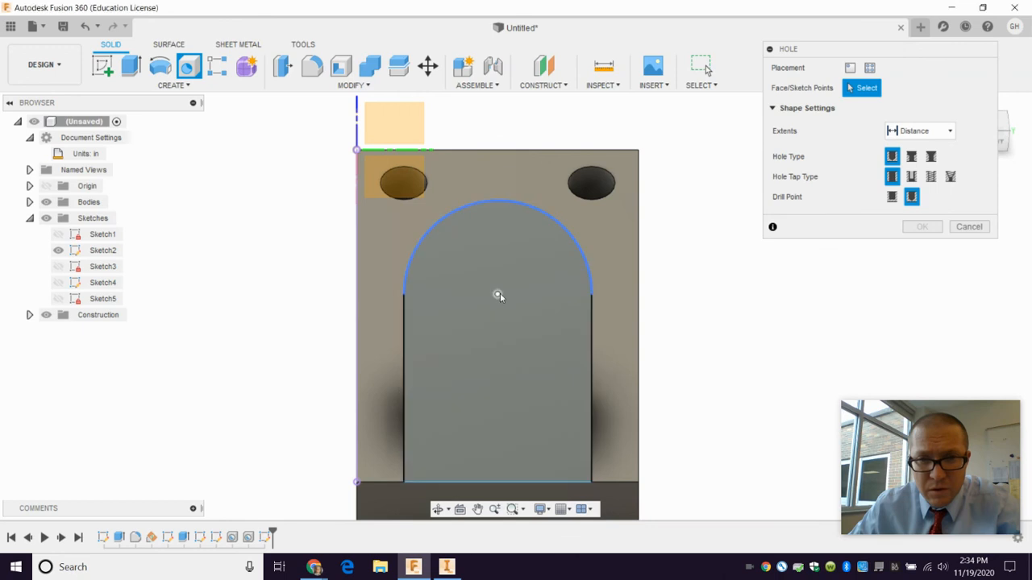
pyautogui.click(498, 294)
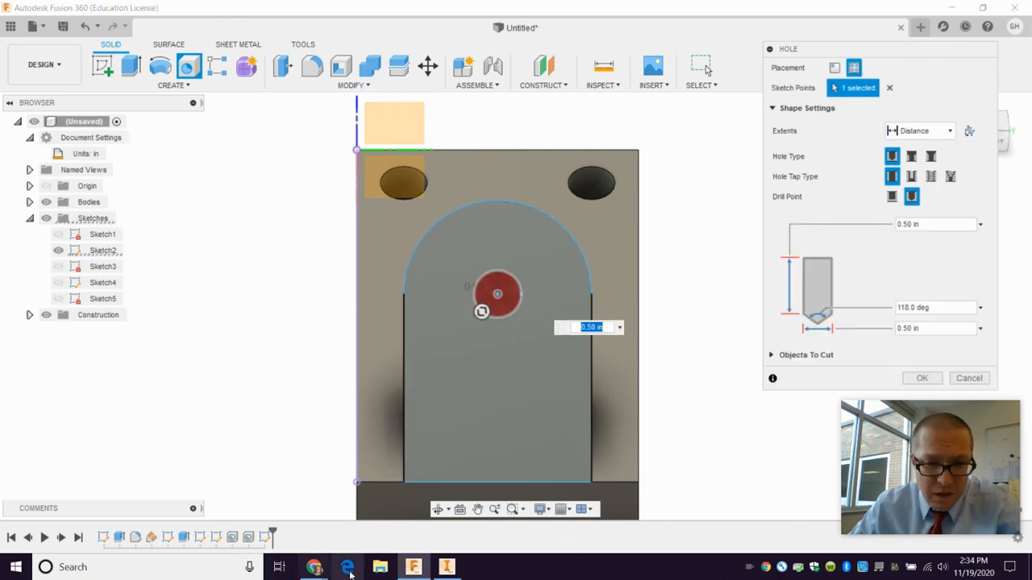
pyautogui.click(314, 567)
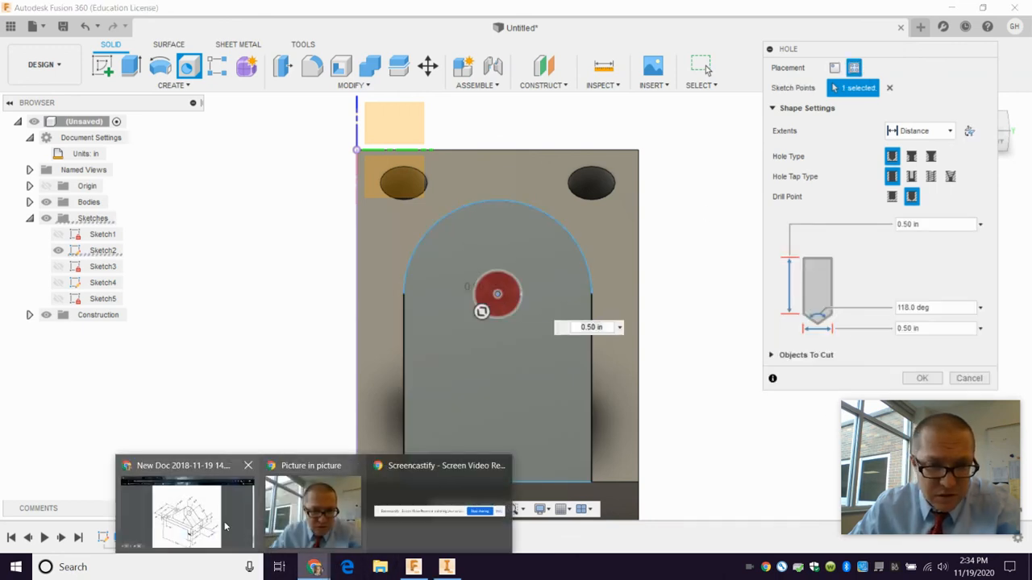
pyautogui.click(197, 523)
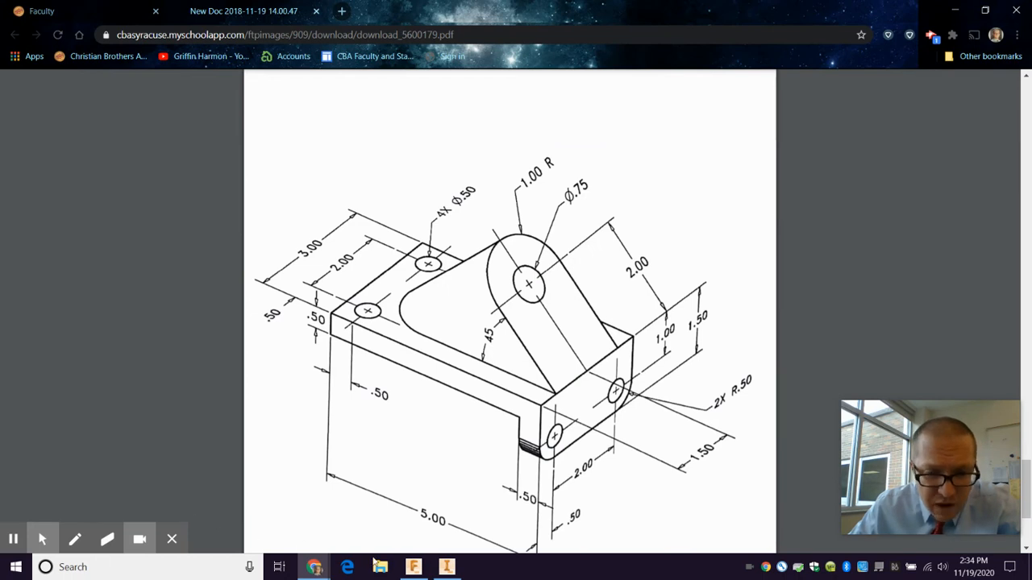
pyautogui.click(413, 567)
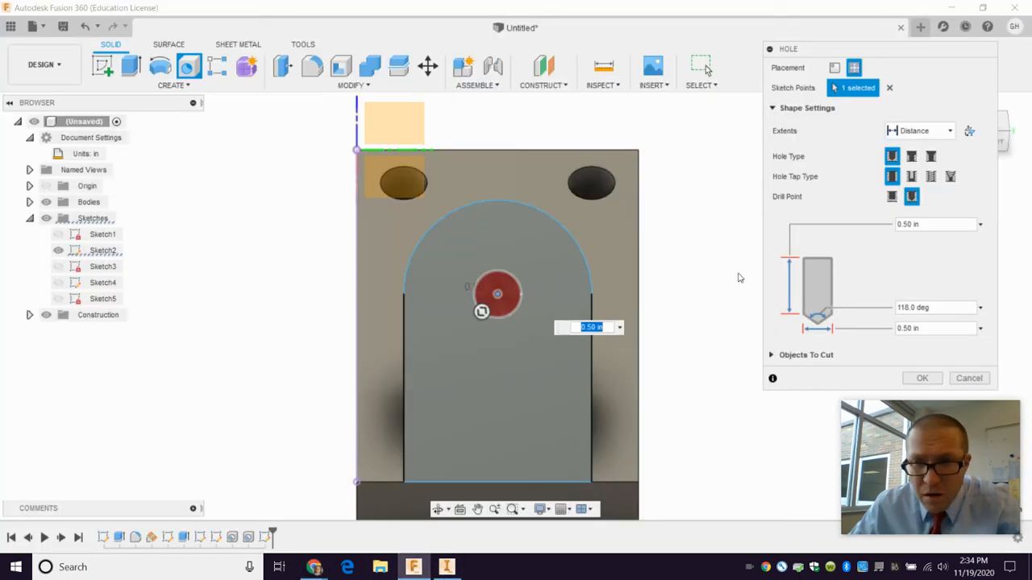
# Cut the lug's hole 0.75 in in diameter with a flat drill point, extending to the base plate's top face
pyautogui.click(930, 328)
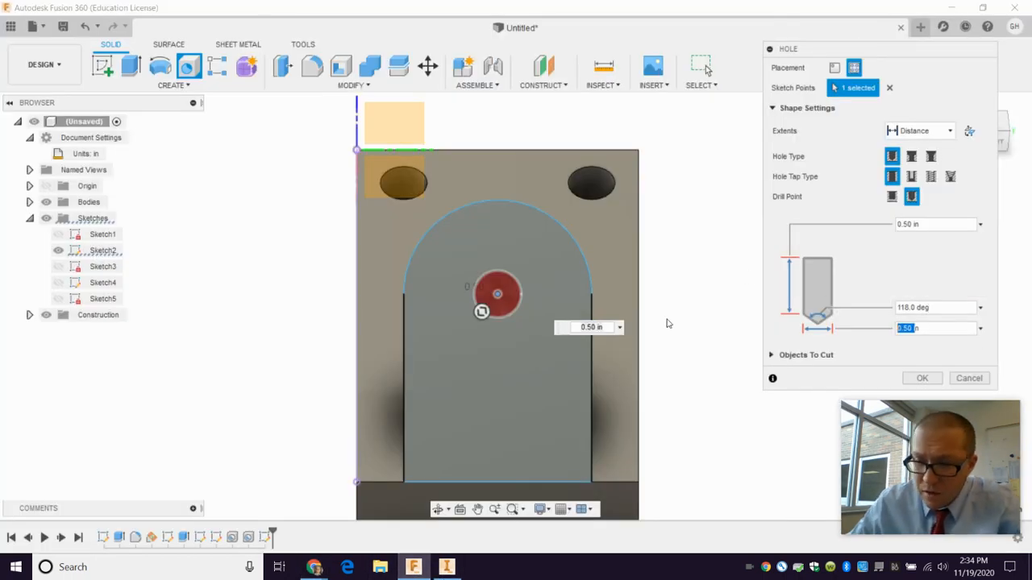
pyautogui.write('.75n')
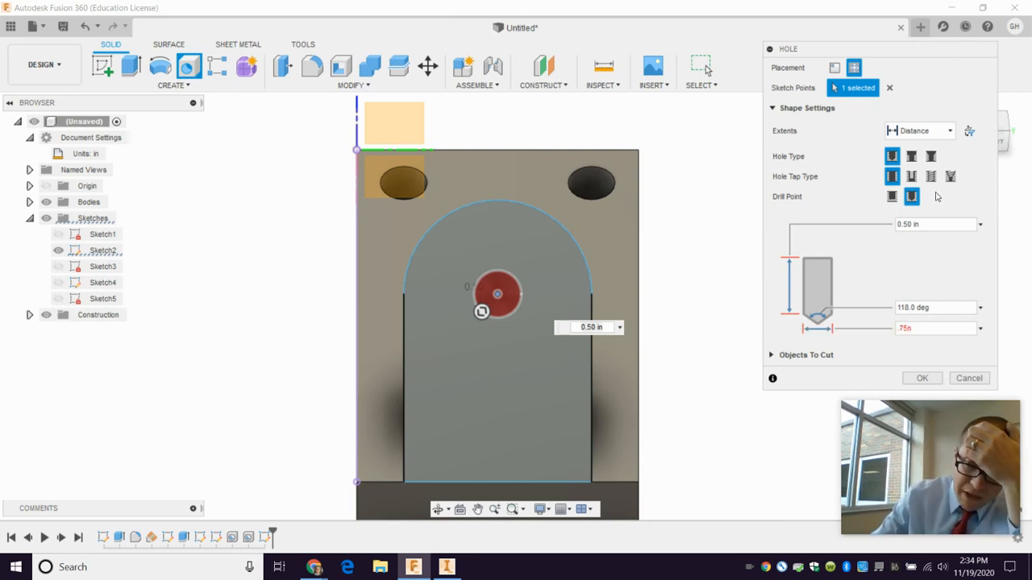
pyautogui.press('Tab')
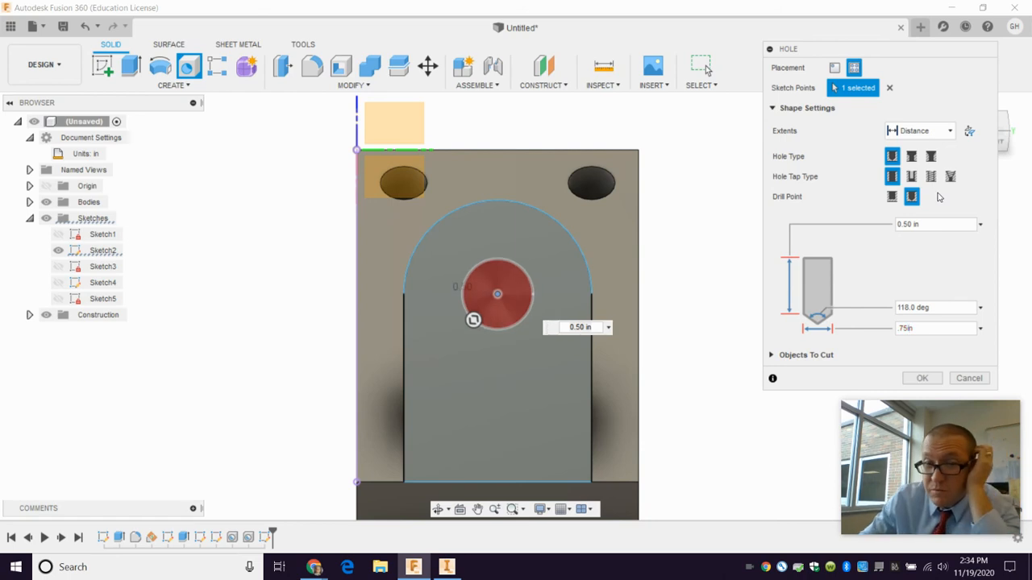
pyautogui.click(893, 197)
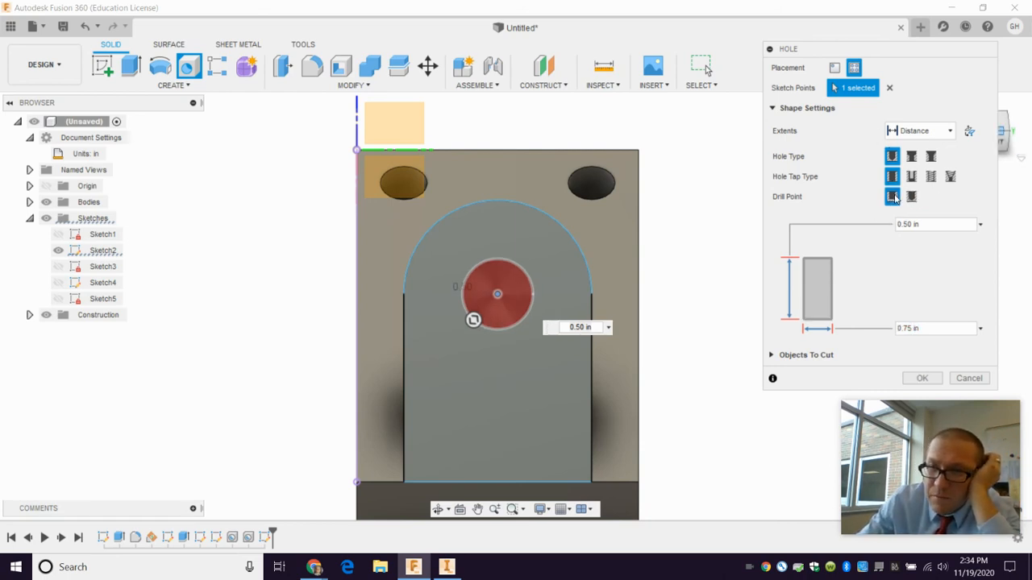
pyautogui.click(912, 133)
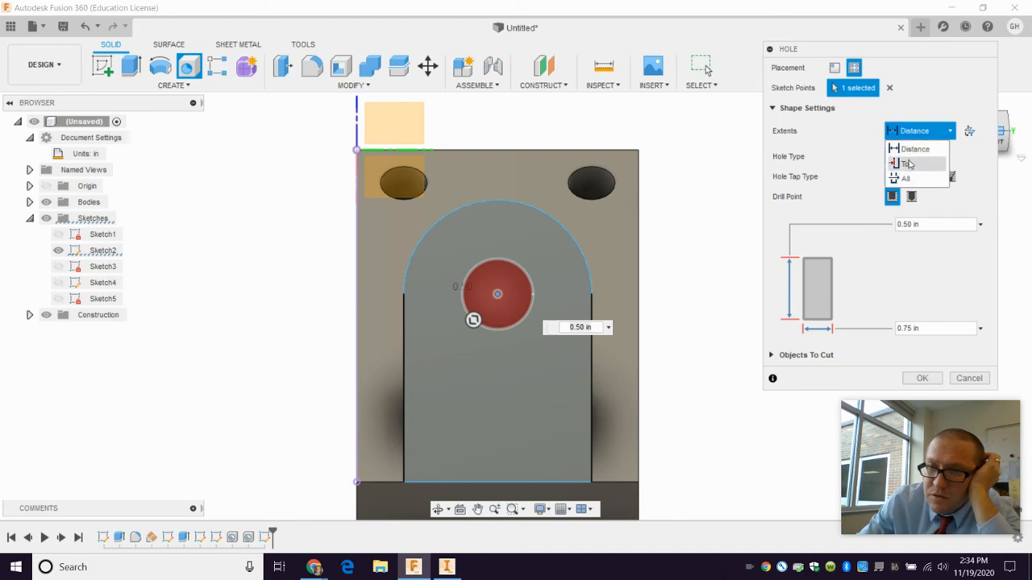
pyautogui.click(907, 163)
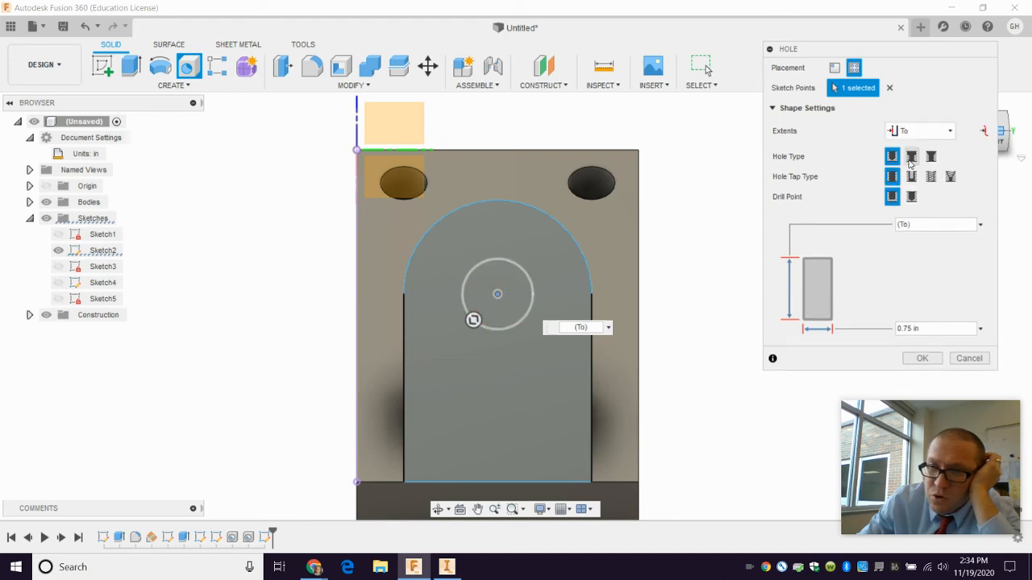
pyautogui.click(620, 249)
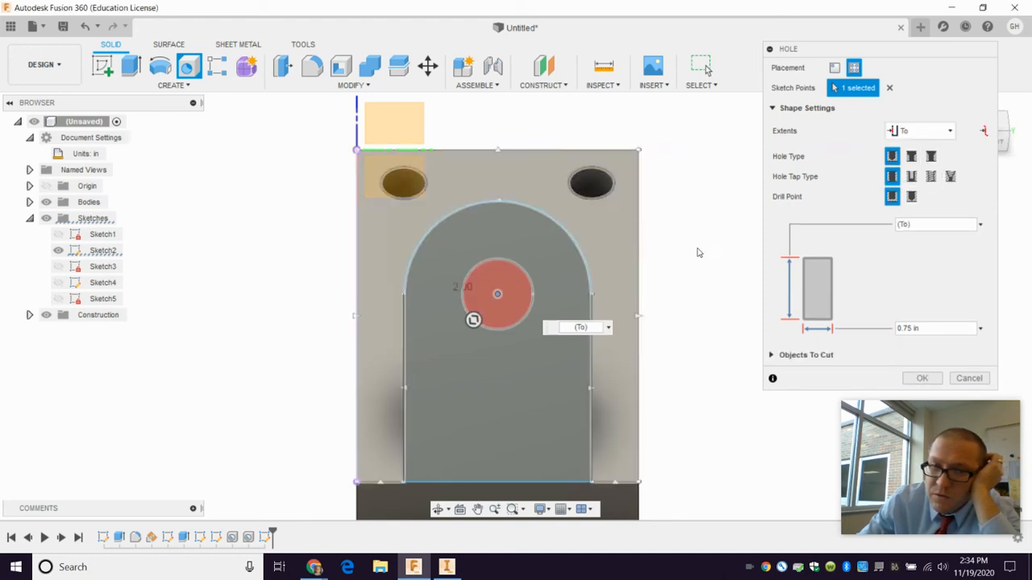
pyautogui.click(922, 378)
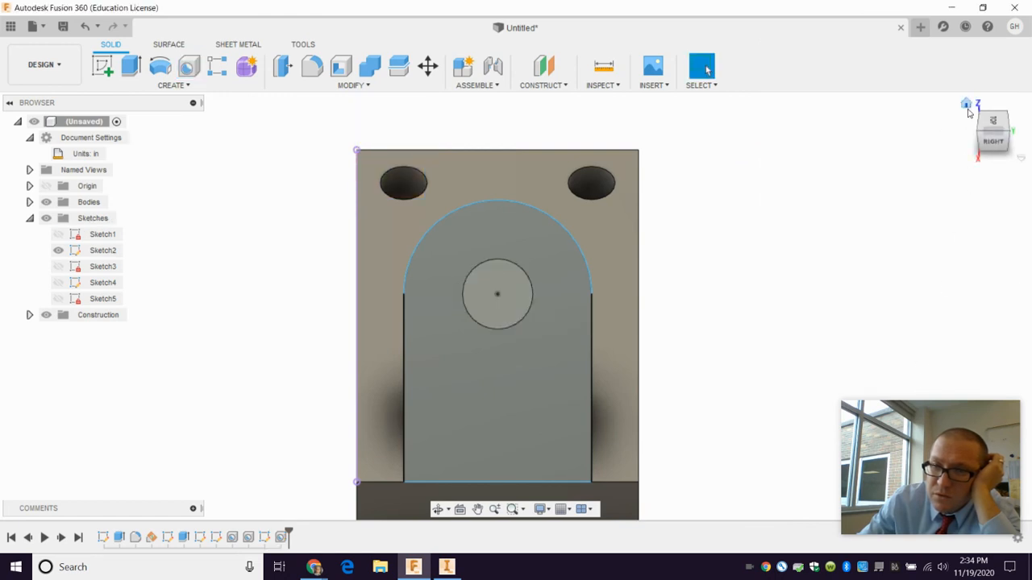
# Return to the home view, hide Sketch2, and inspect the finished bracket
pyautogui.click(967, 105)
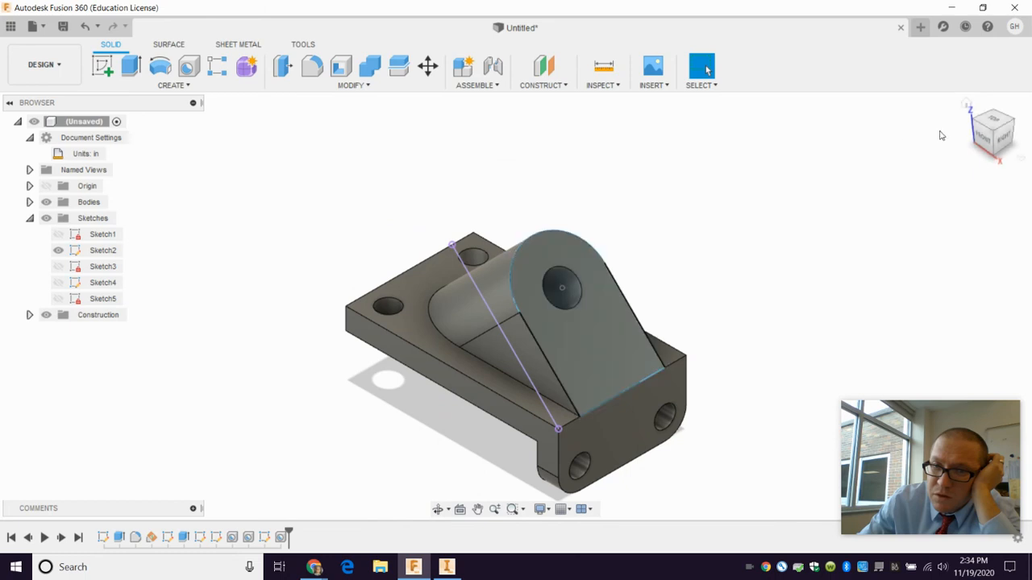
pyautogui.moveTo(988, 131)
pyautogui.mouseDown()
pyautogui.moveTo(982, 121)
pyautogui.moveTo(980, 139)
pyautogui.moveTo(978, 123)
pyautogui.moveTo(1016, 120)
pyautogui.moveTo(1003, 139)
pyautogui.moveTo(992, 130)
pyautogui.mouseUp()
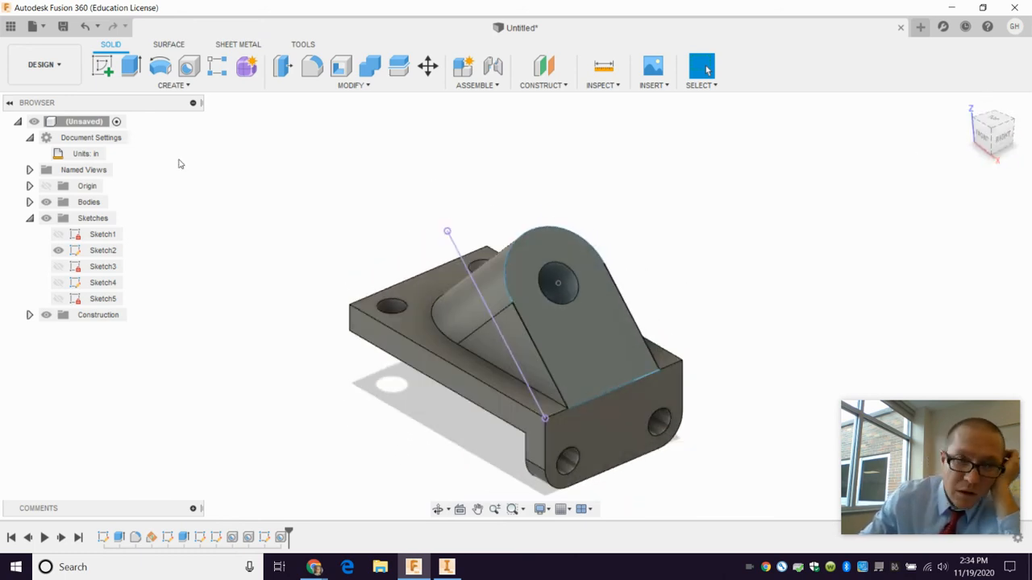
pyautogui.click(58, 250)
pyautogui.scroll(-1, 702, 405)
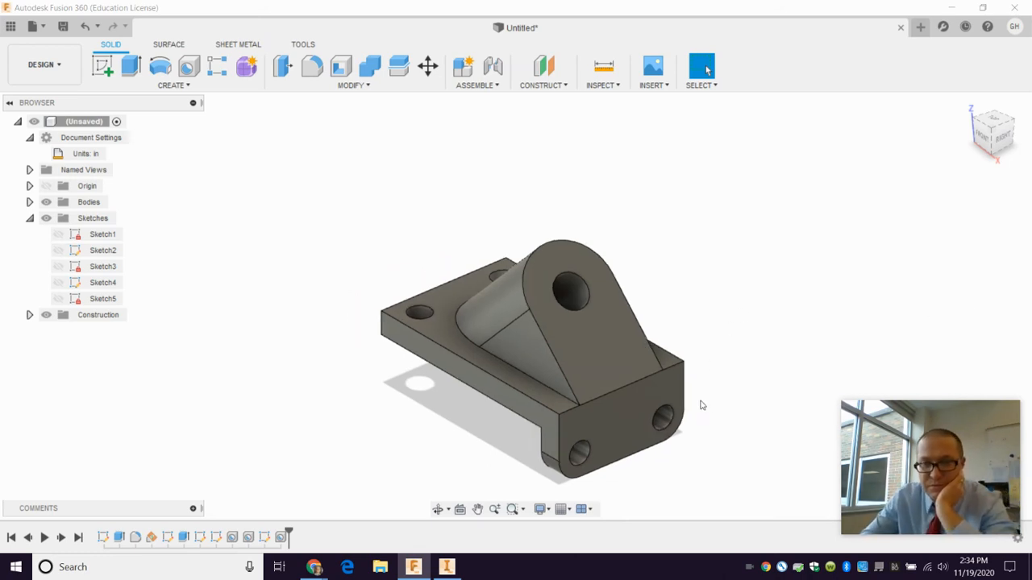
pyautogui.scroll(-2, 721, 484)
pyautogui.scroll(3, 722, 487)
pyautogui.scroll(1, 722, 487)
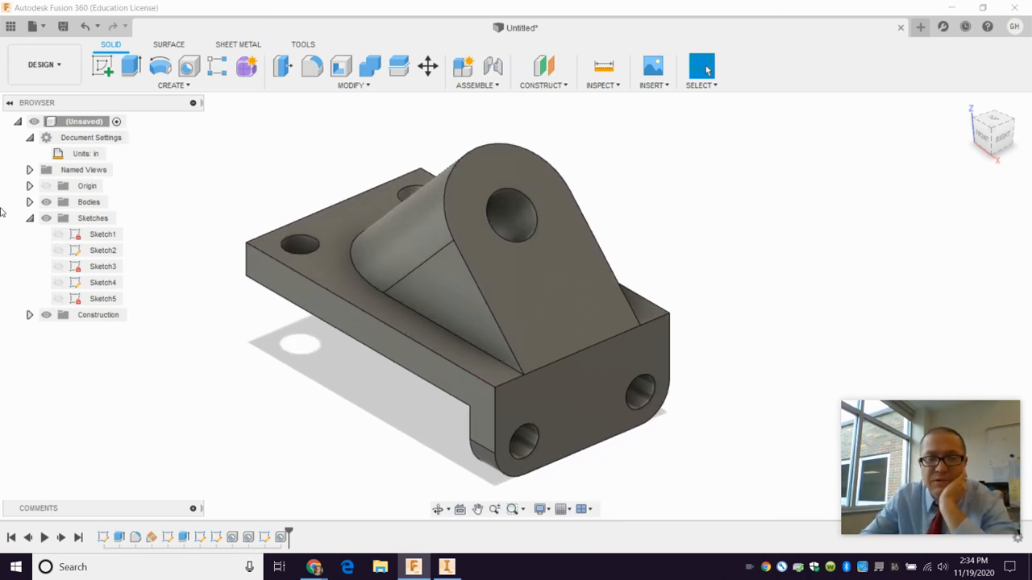
# Start saving the design and name it PartReplication_Part5
pyautogui.click(32, 26)
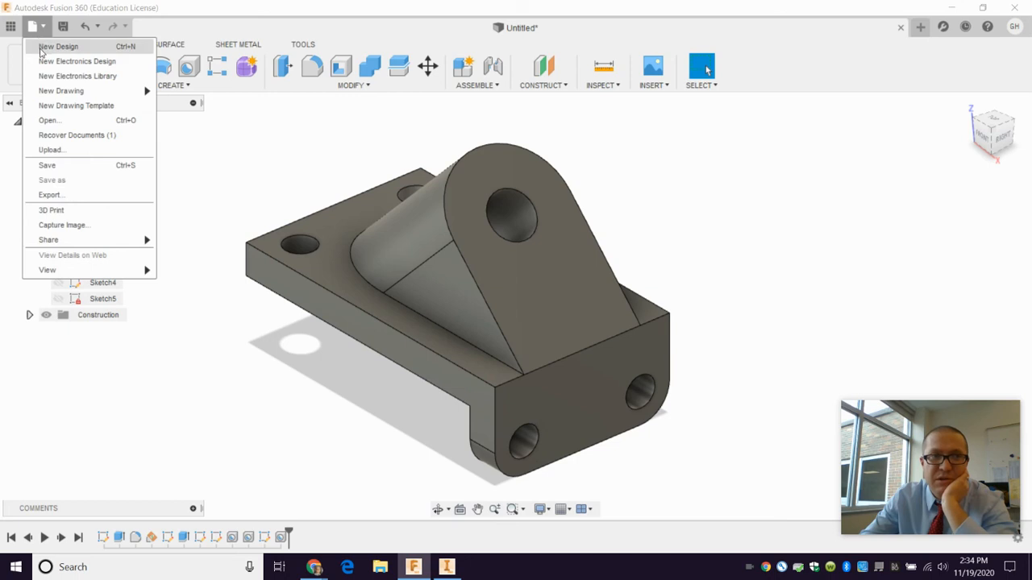
pyautogui.click(48, 165)
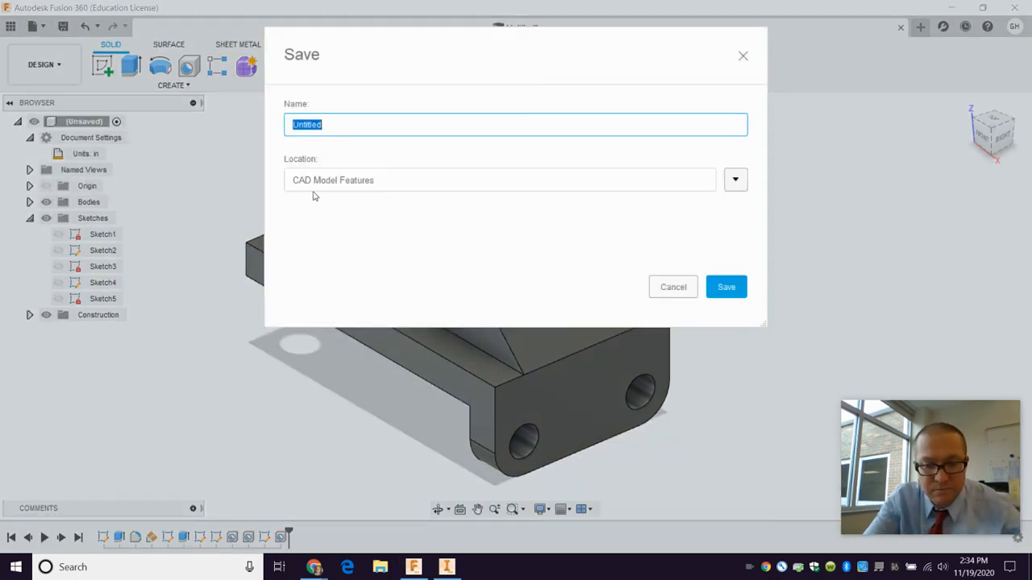
pyautogui.write('PartReplication_Part5')
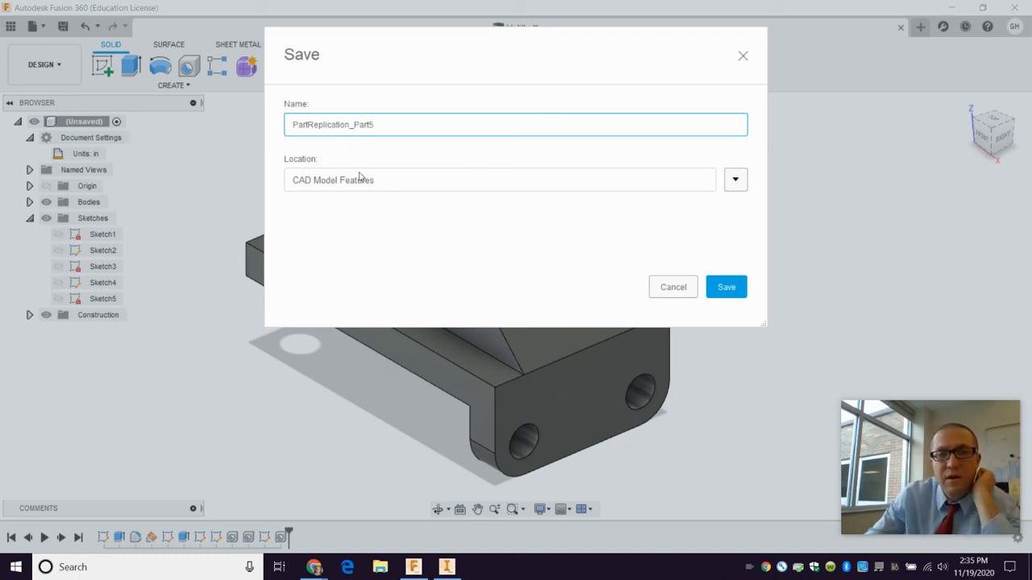
# Create a new project named Part Replication and save the design in it
pyautogui.click(736, 181)
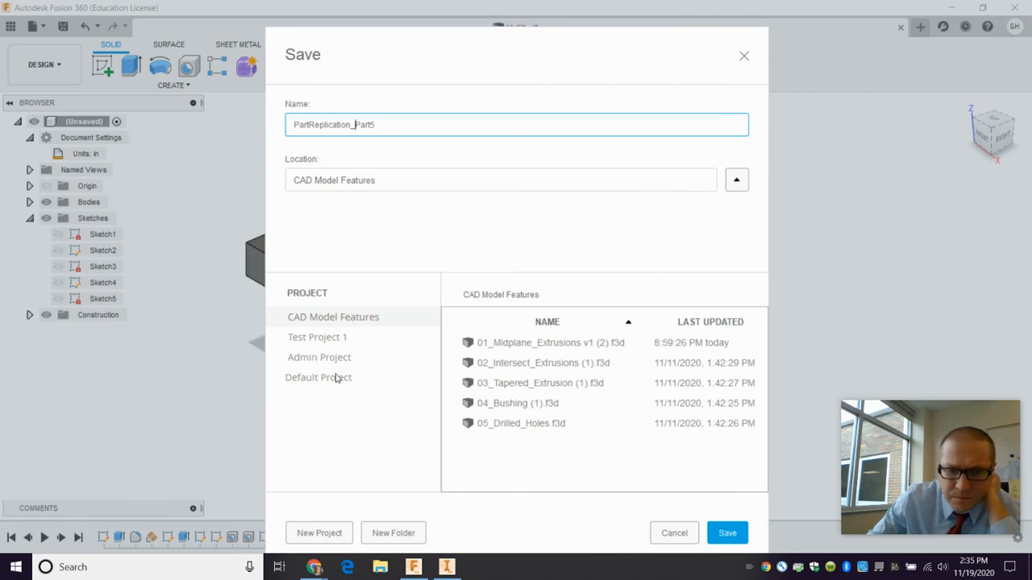
pyautogui.click(320, 535)
pyautogui.write('Part Replication')
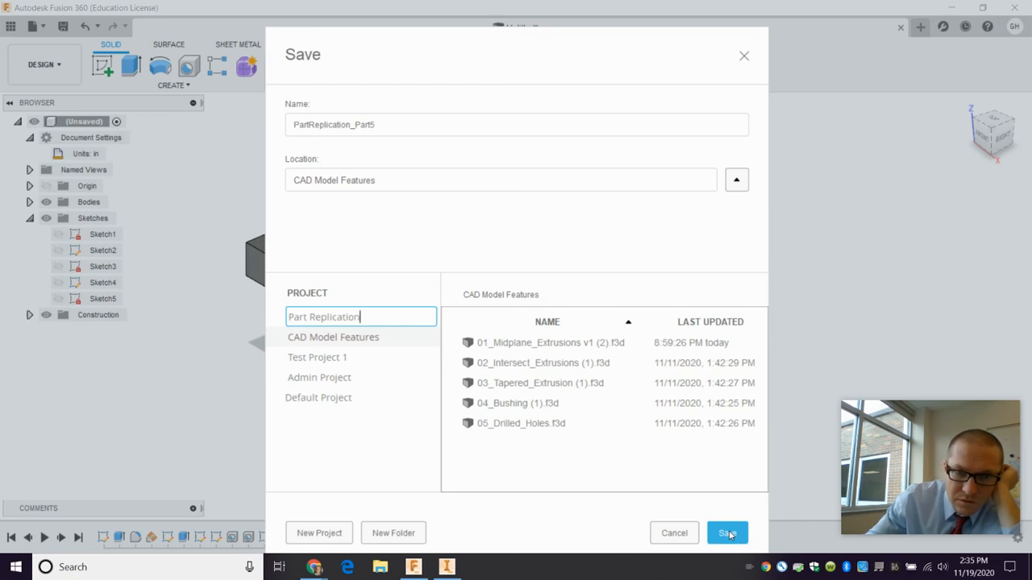
pyautogui.press('Return')
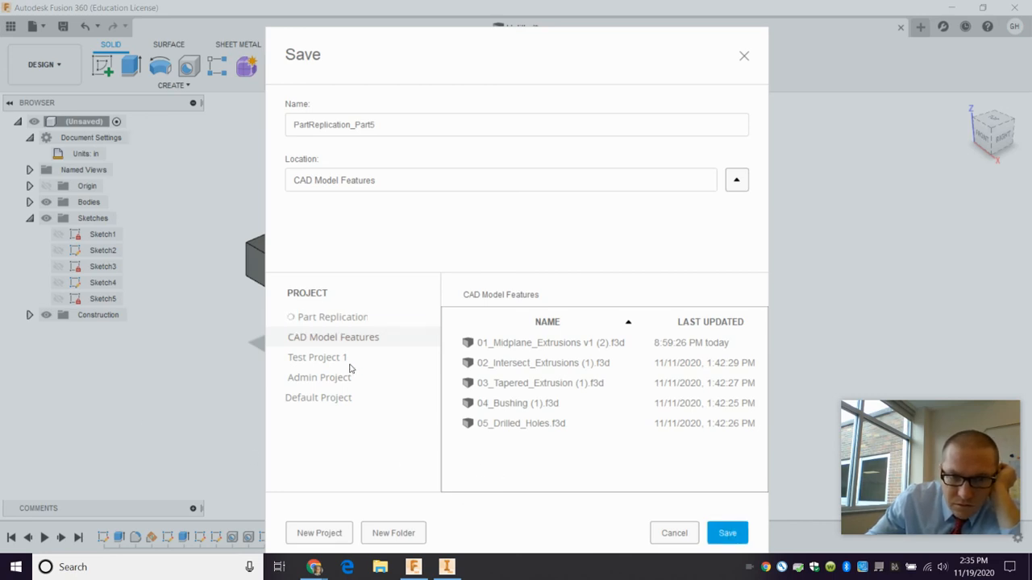
pyautogui.click(328, 378)
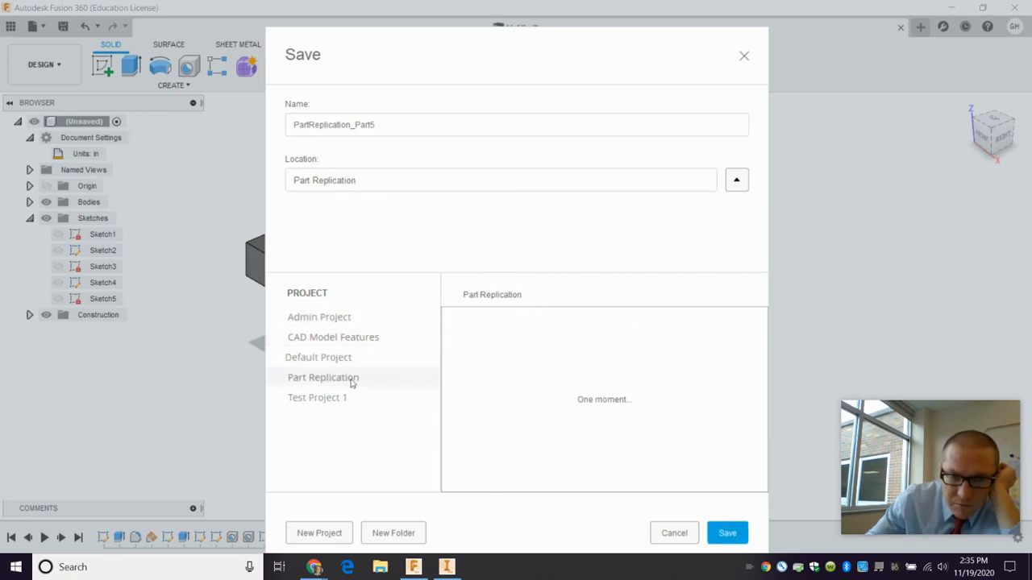
pyautogui.click(734, 535)
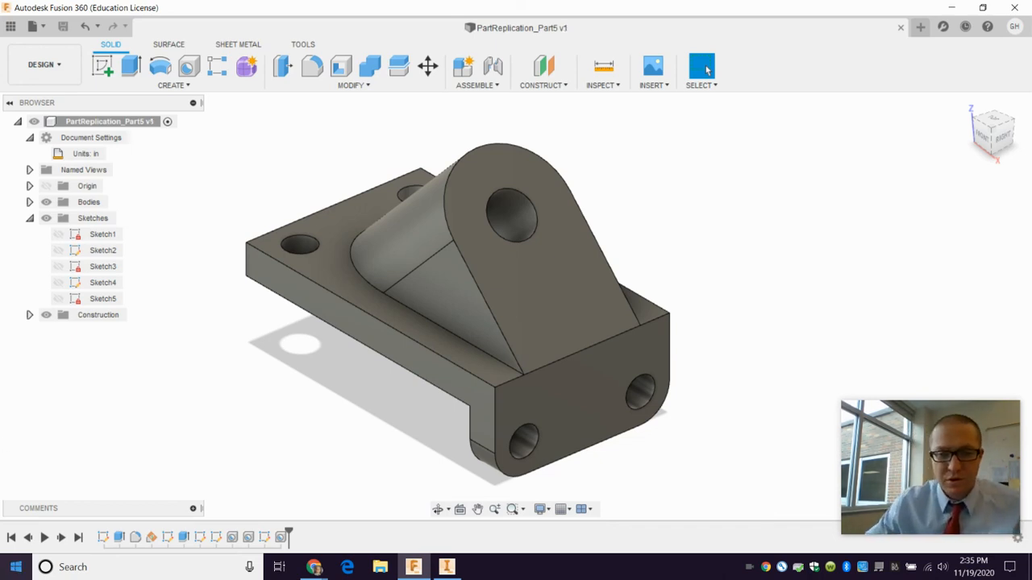
pyautogui.moveTo(315, 566)
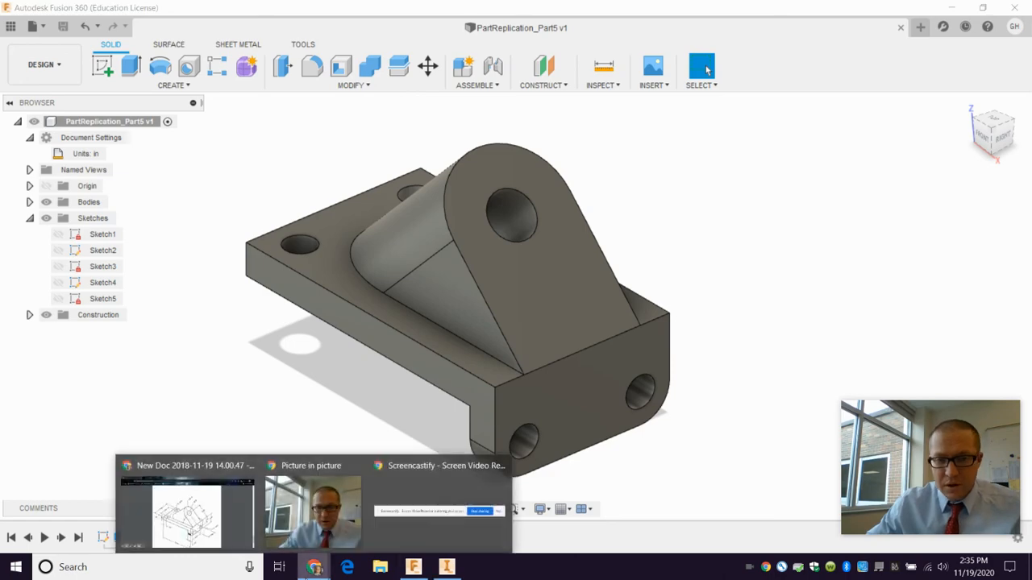
pyautogui.click(426, 521)
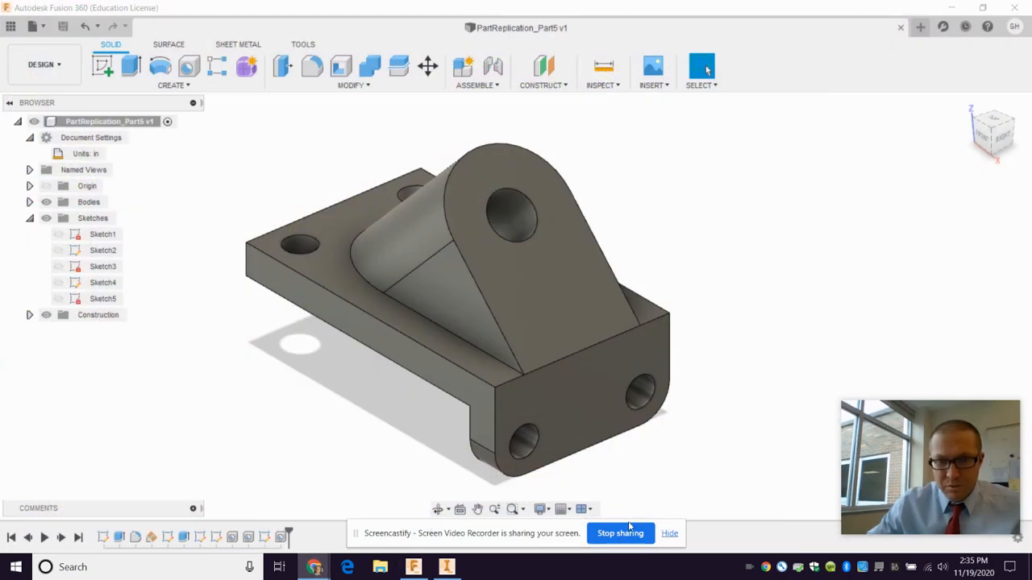